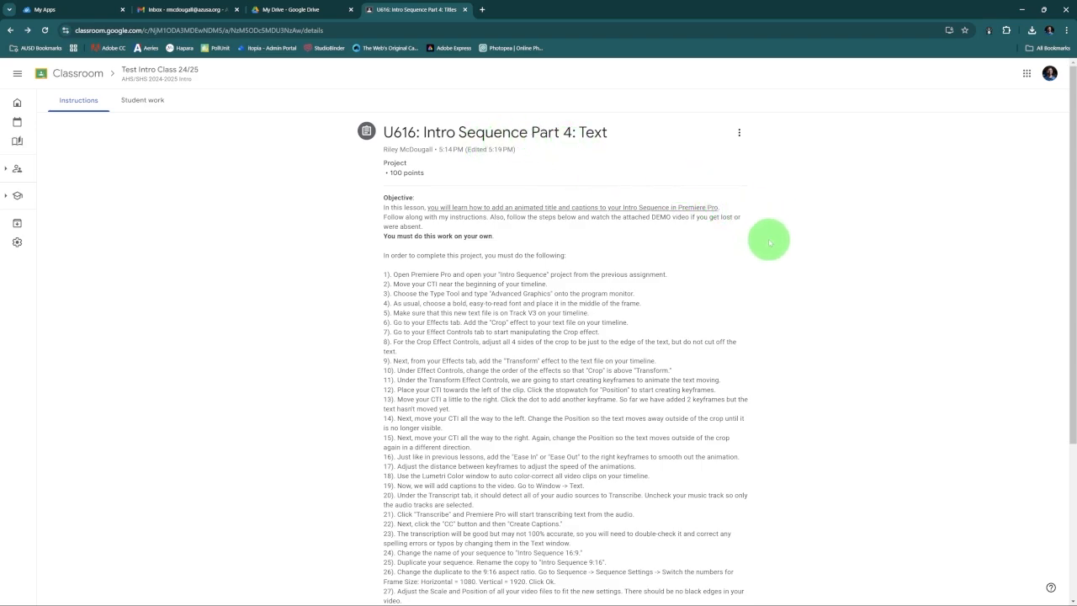
# - Preview the U616 EXAMPLE1 intro sequence video attached to the assignment, then return to the assignment instructions
pyautogui.scroll(-3, 768, 242)
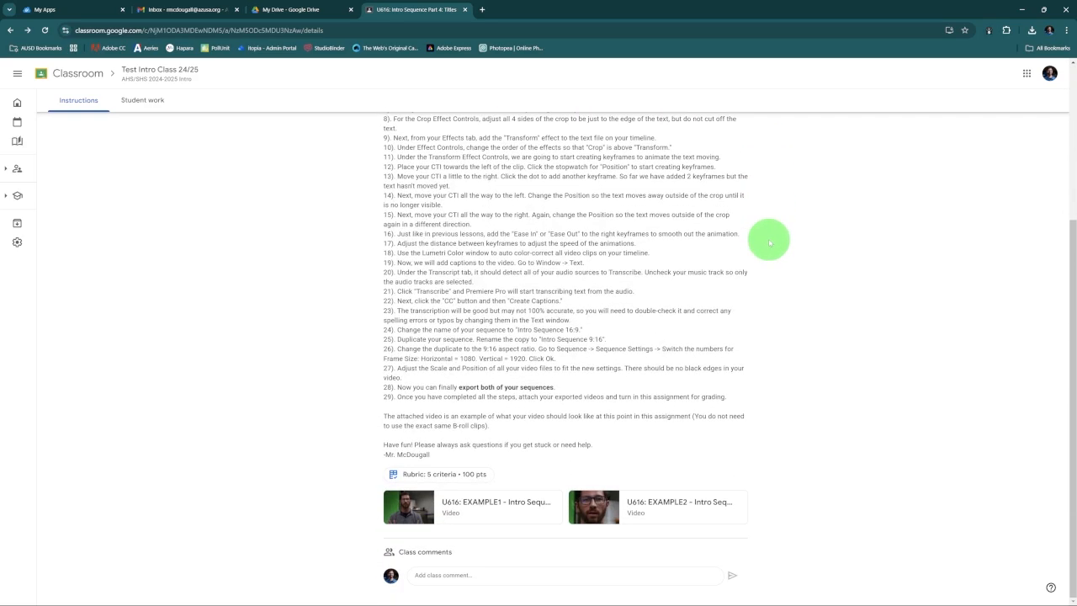
pyautogui.click(504, 503)
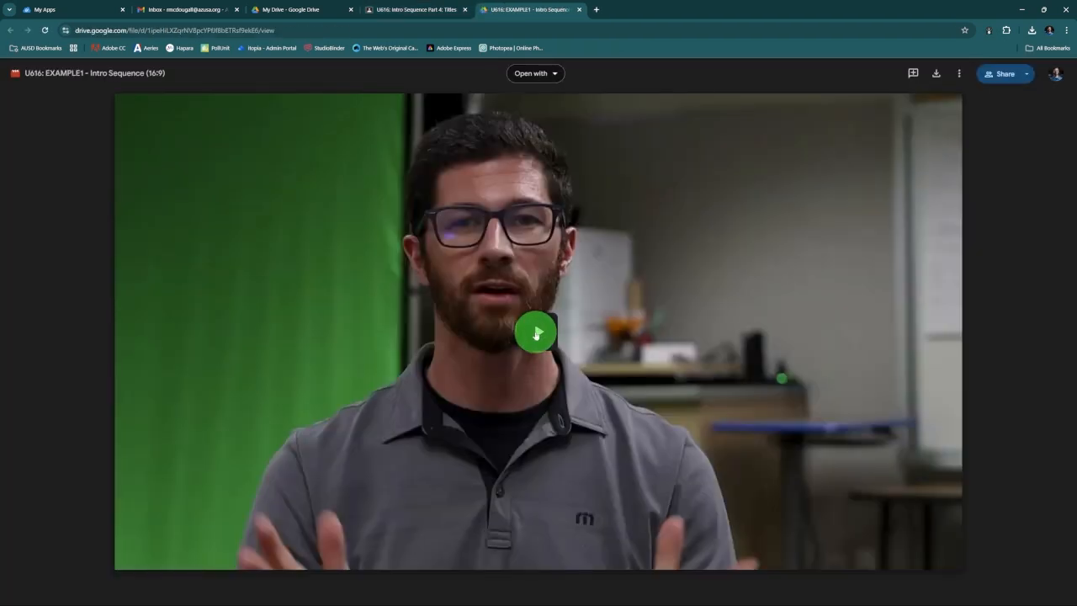
pyautogui.click(536, 334)
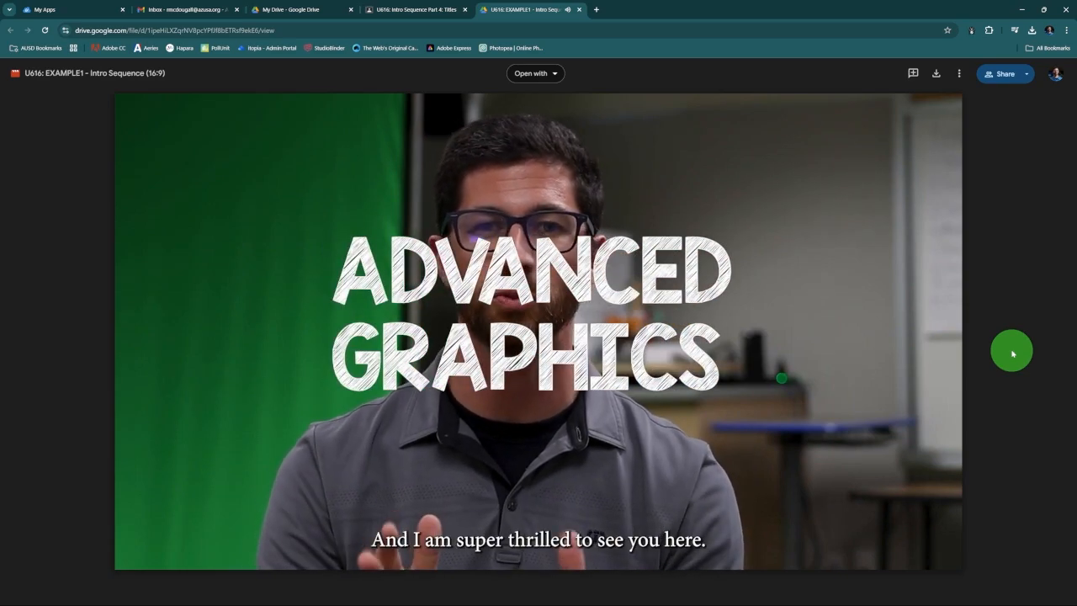
pyautogui.click(567, 314)
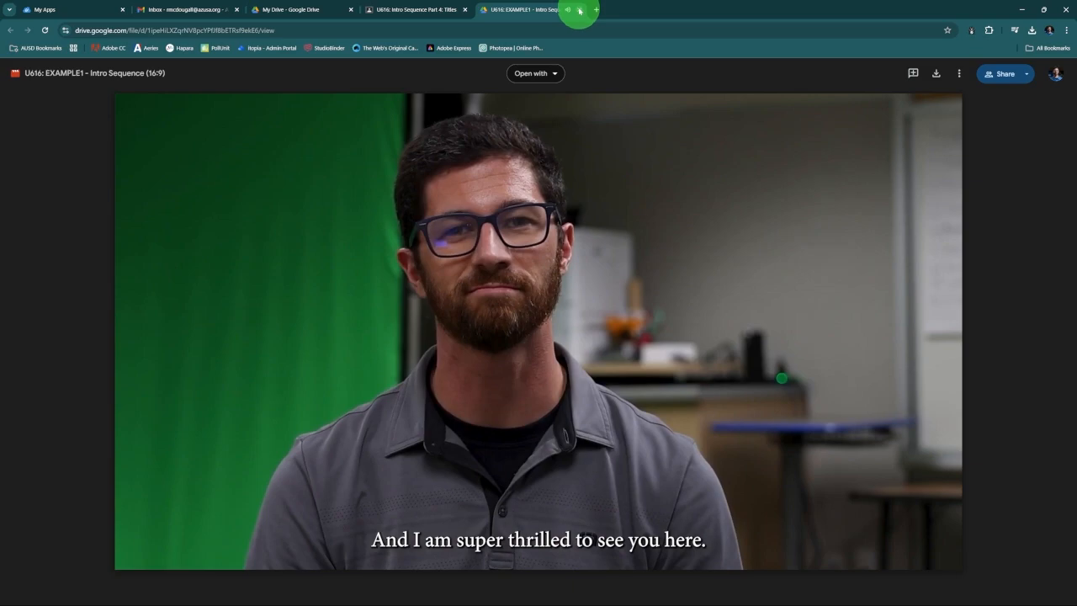
pyautogui.click(579, 10)
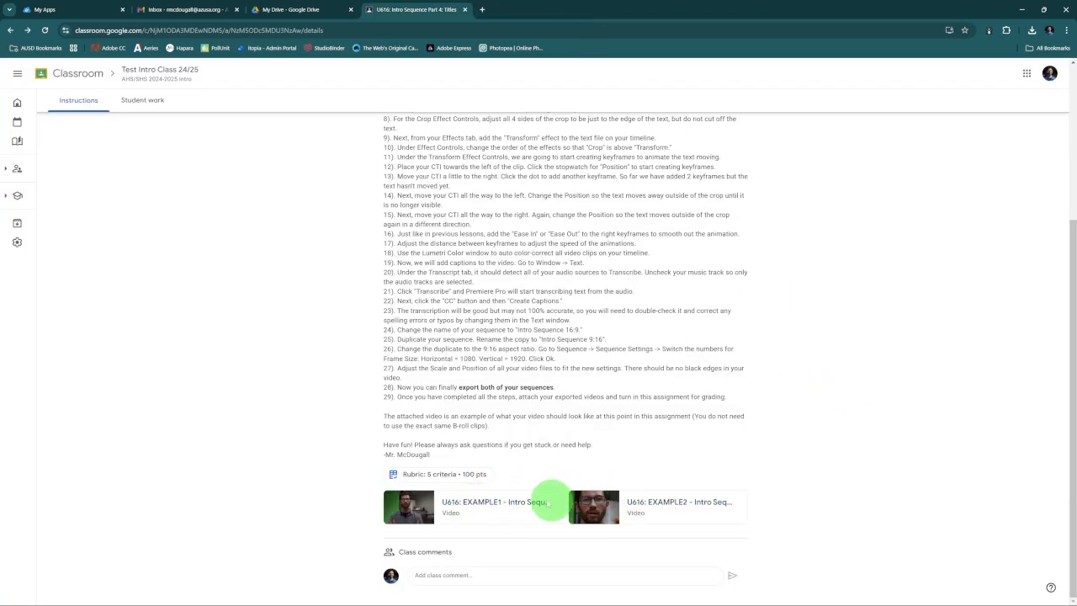
pyautogui.scroll(3, 792, 373)
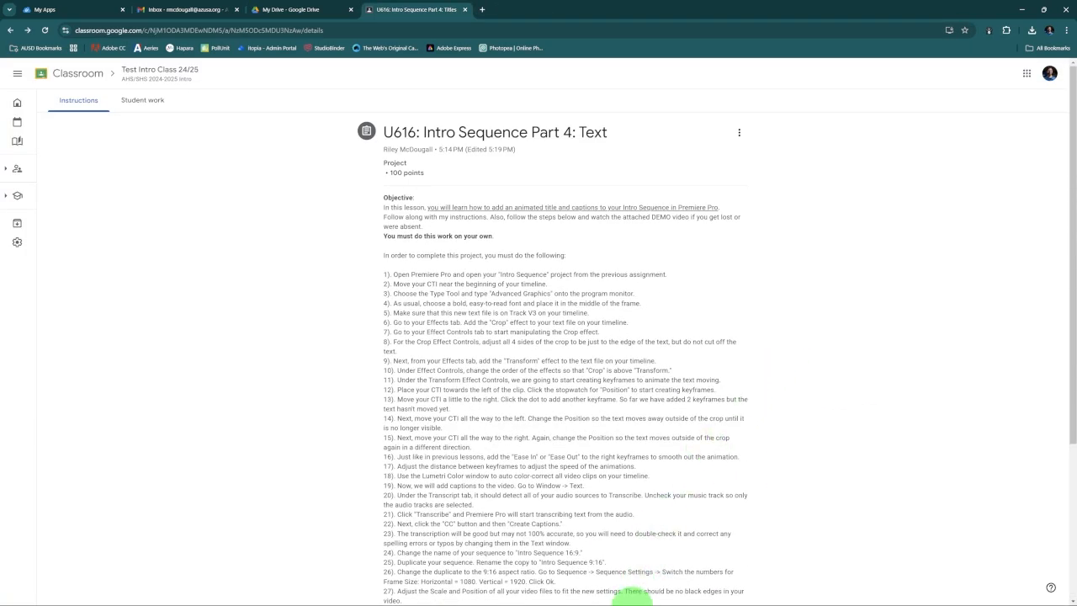
# - Switch to Premiere Pro and open the recent project 613 Intro Sequence
pyautogui.click(632, 595)
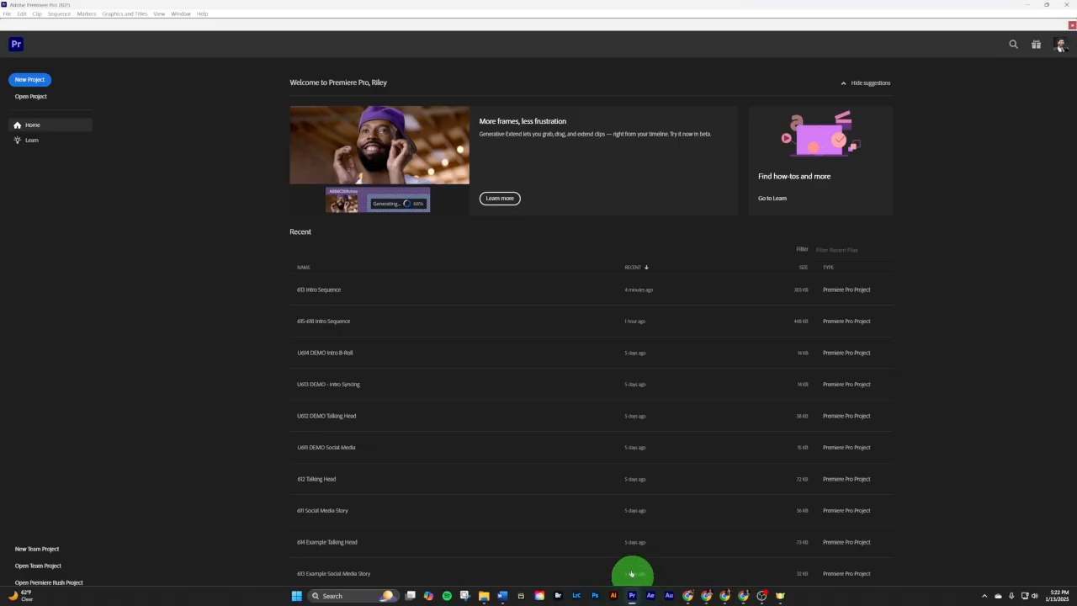
pyautogui.click(347, 295)
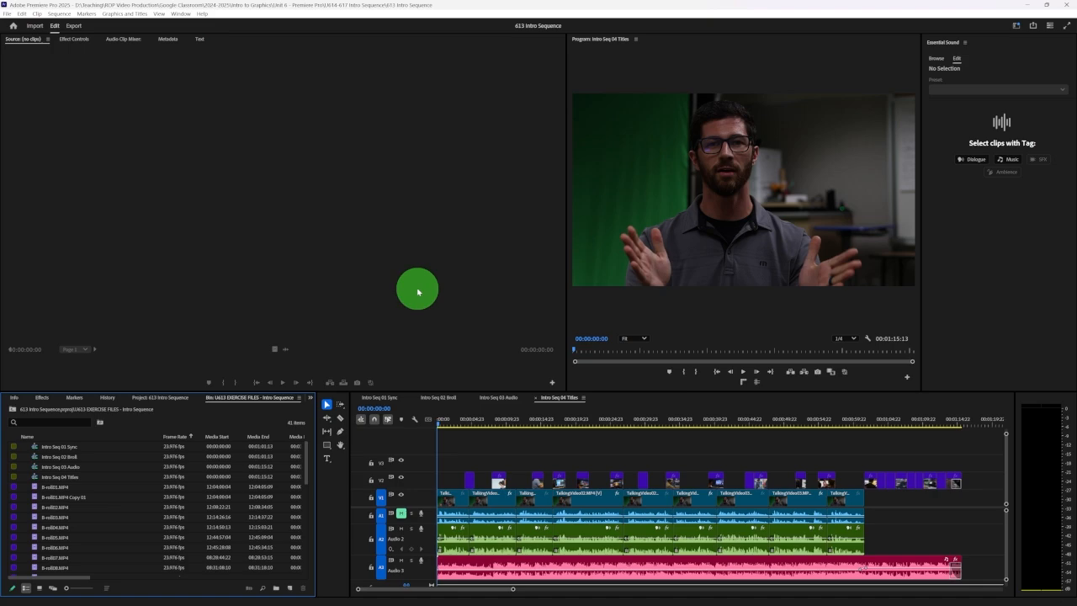
# - Add the two-line title text "ADVANCED GRAPHICS" to the video frame at 00:00:01:01 in the Intro Seq 04 Titles sequence
pyautogui.click(447, 423)
pyautogui.moveTo(446, 423); pyautogui.dragTo(485, 425)
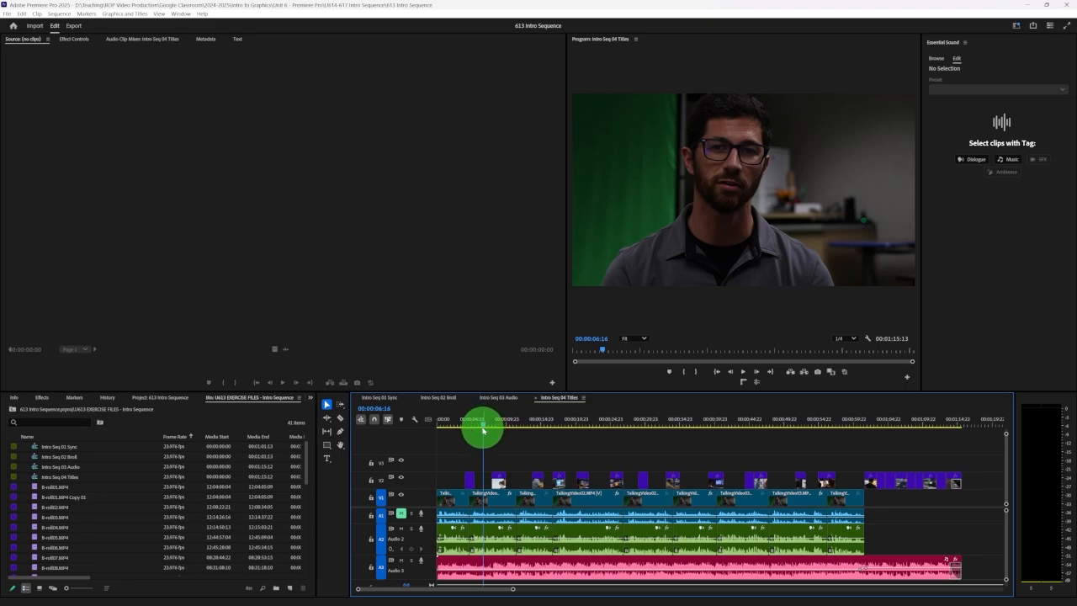
pyautogui.click(445, 425)
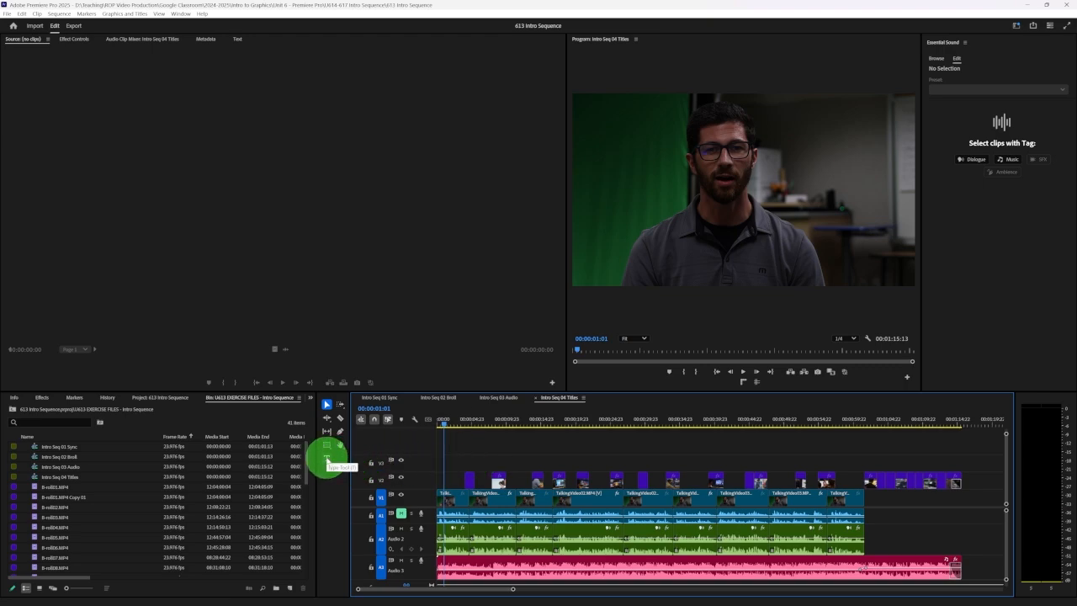
pyautogui.click(328, 458)
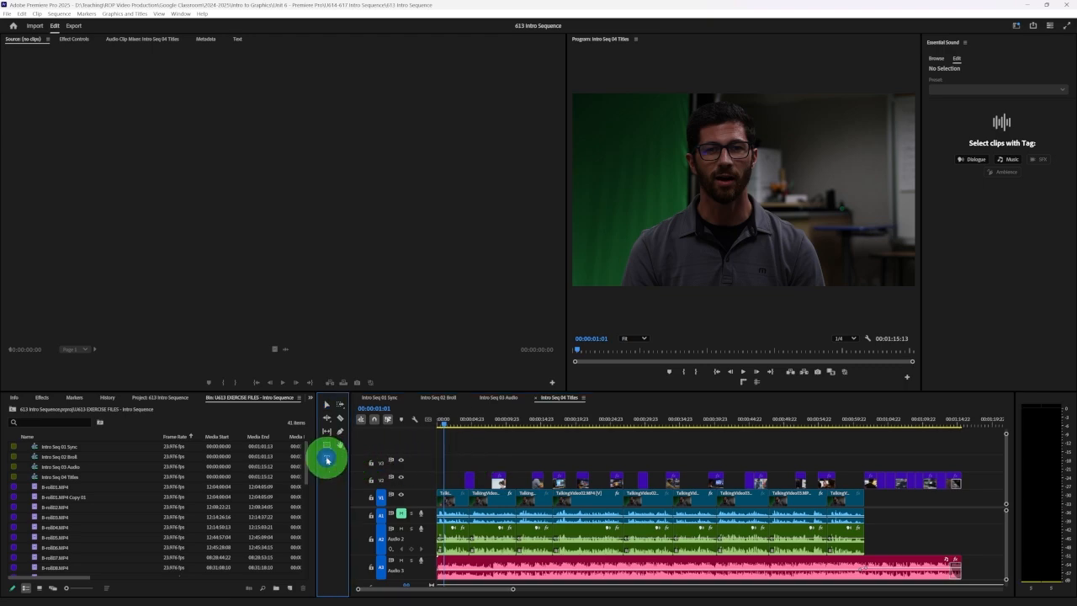
pyautogui.click(696, 170)
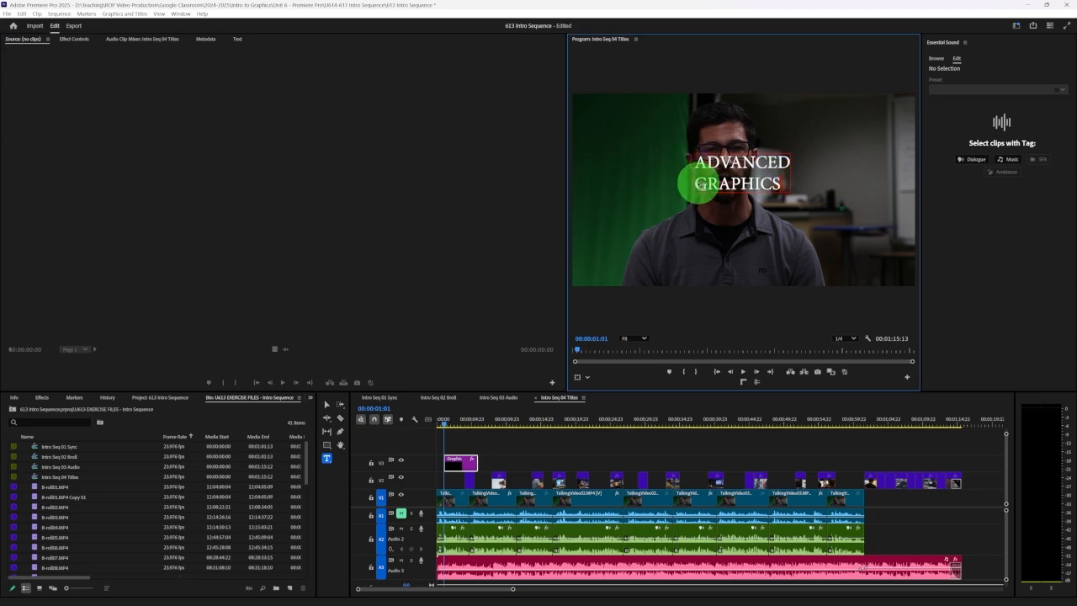
# - Remove the line break between ADVANCED and GRAPHICS and put it back
pyautogui.press('BackSpace')
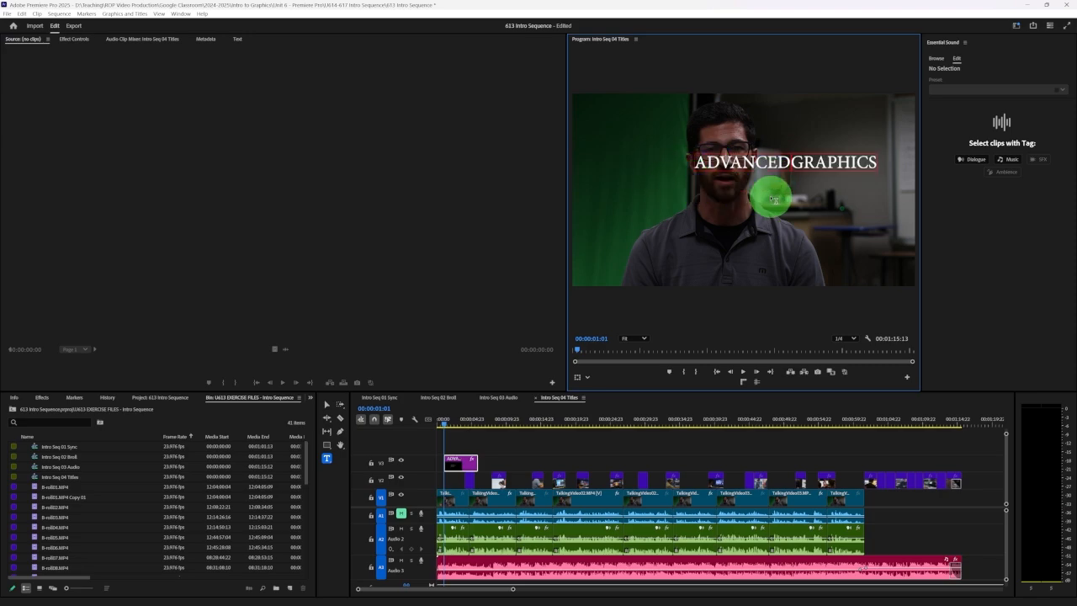
pyautogui.press('BackSpace')
pyautogui.press('Return')
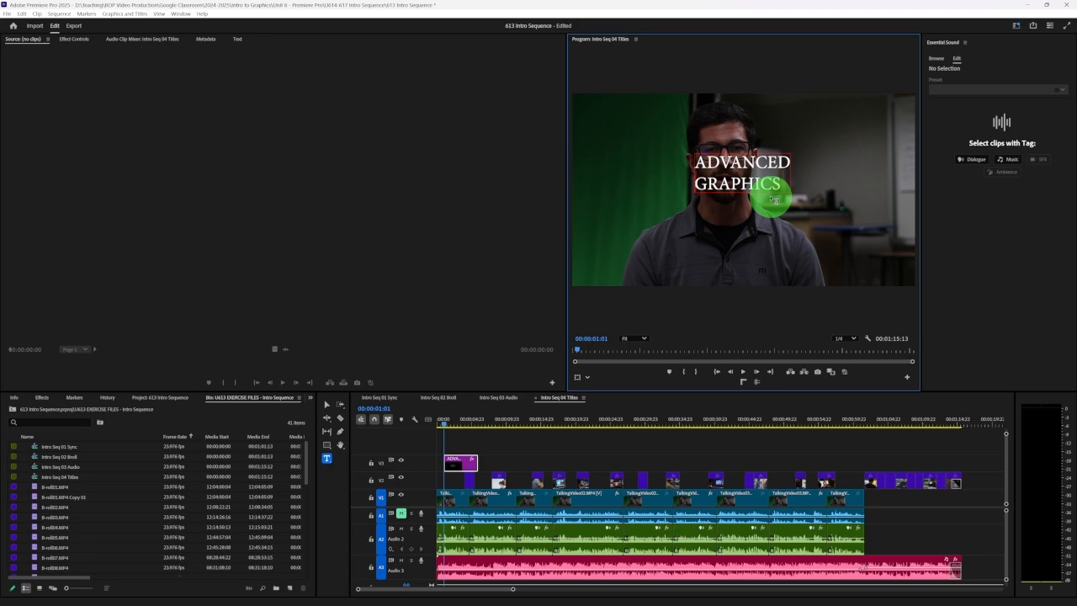
pyautogui.press('BackSpace')
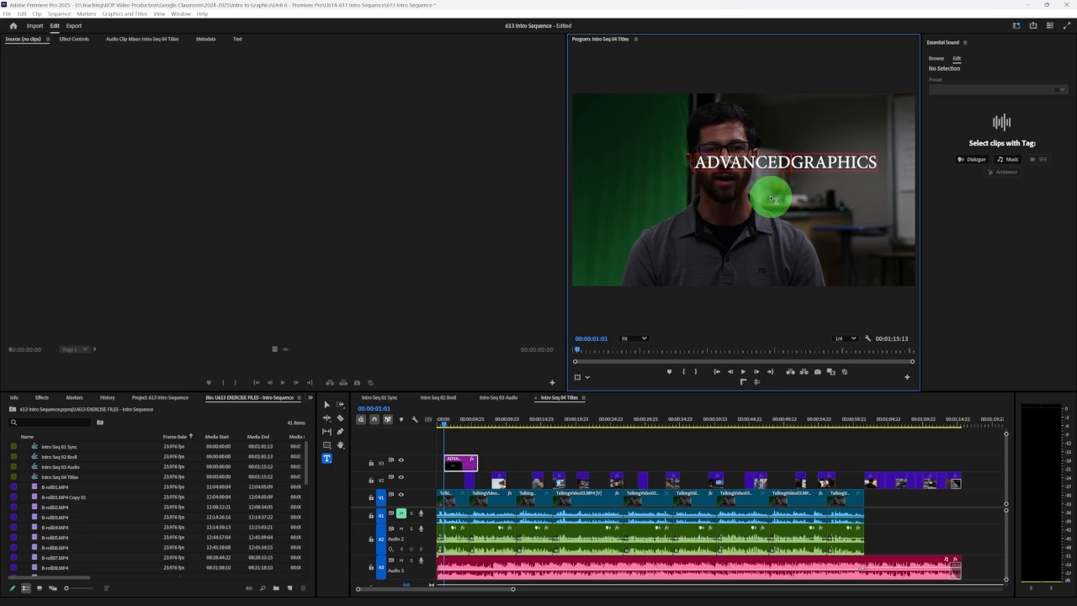
pyautogui.press('Return')
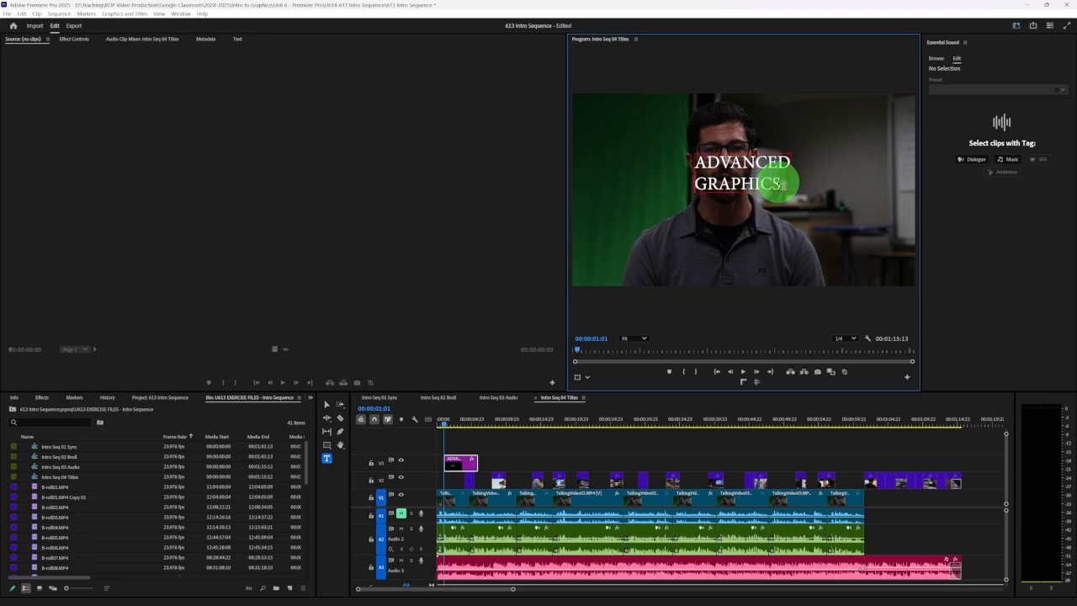
# - Centre-align the whole ADVANCED GRAPHICS title and increase its font size to about 124
pyautogui.moveTo(781, 184); pyautogui.dragTo(699, 164)
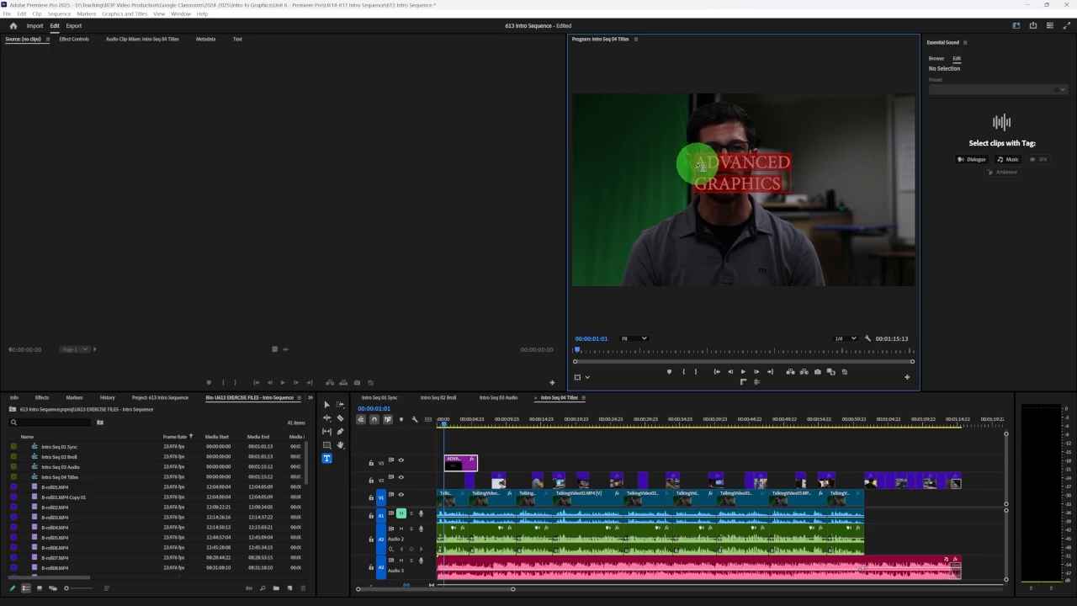
pyautogui.click(85, 40)
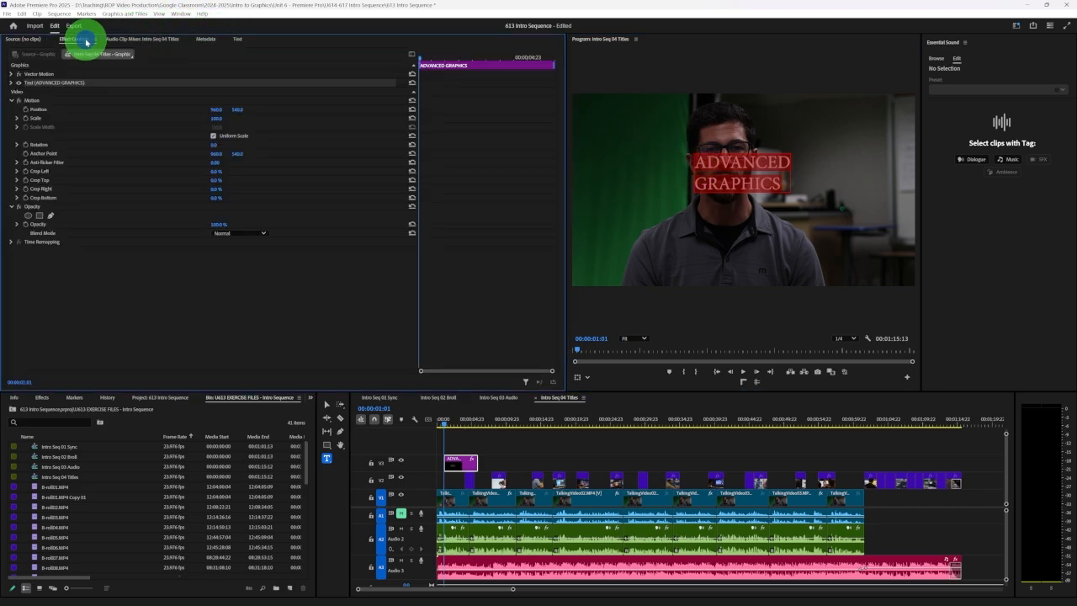
pyautogui.click(12, 84)
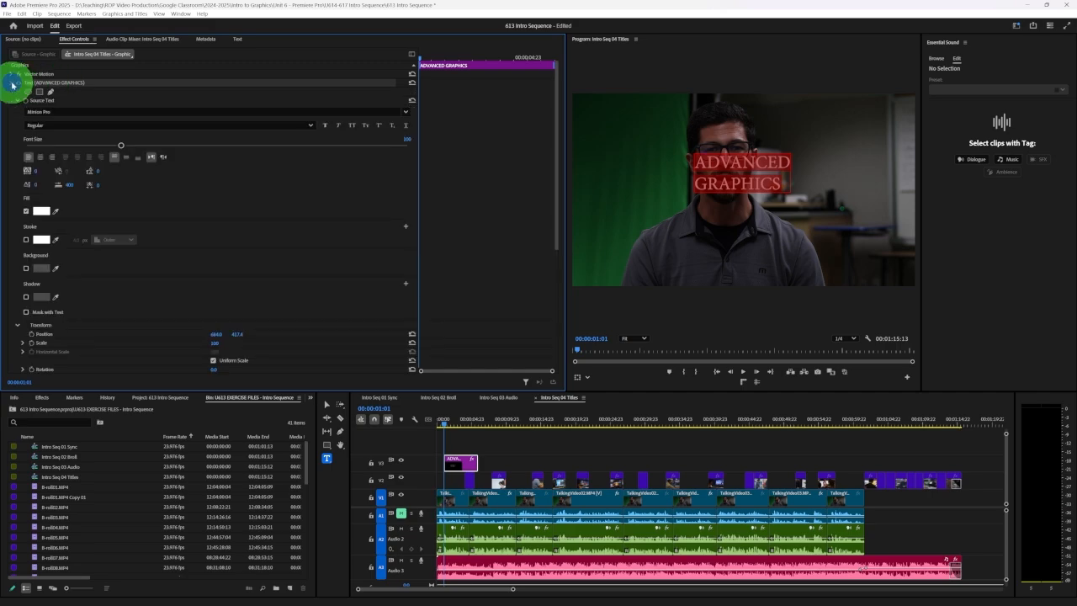
pyautogui.click(39, 158)
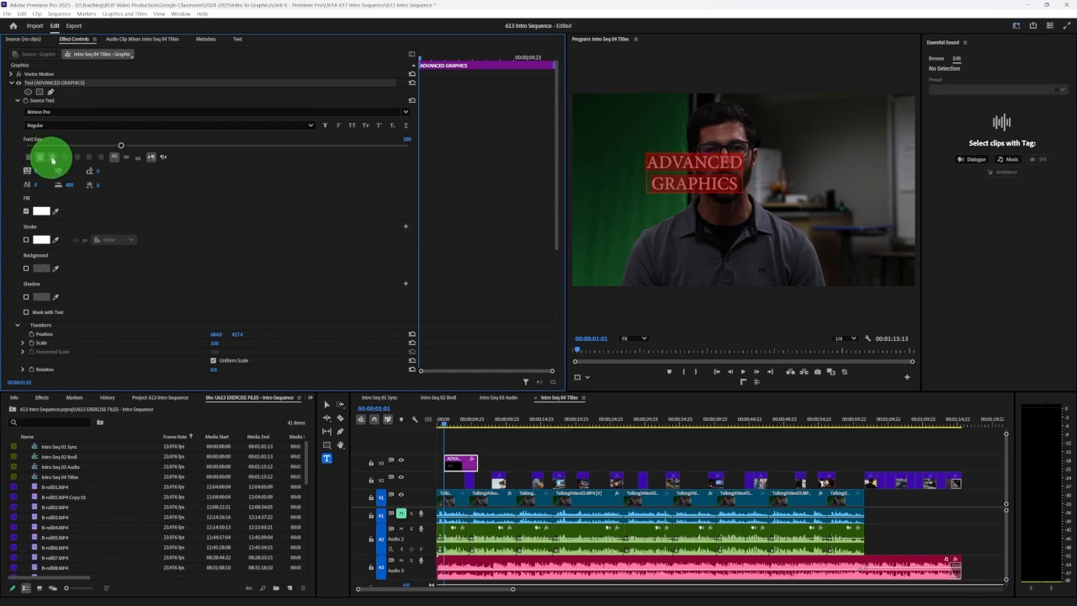
pyautogui.moveTo(121, 146); pyautogui.dragTo(144, 145)
# - Set the title's font to Minion Pro Bold Cond and its font size to about 152
pyautogui.click(407, 111)
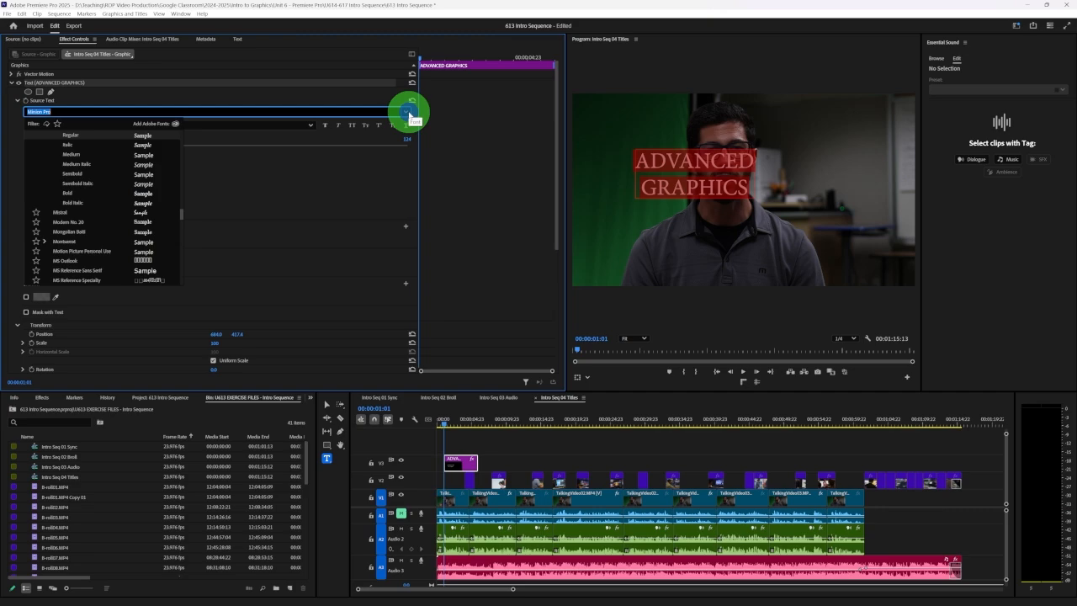
pyautogui.scroll(5, 150, 177)
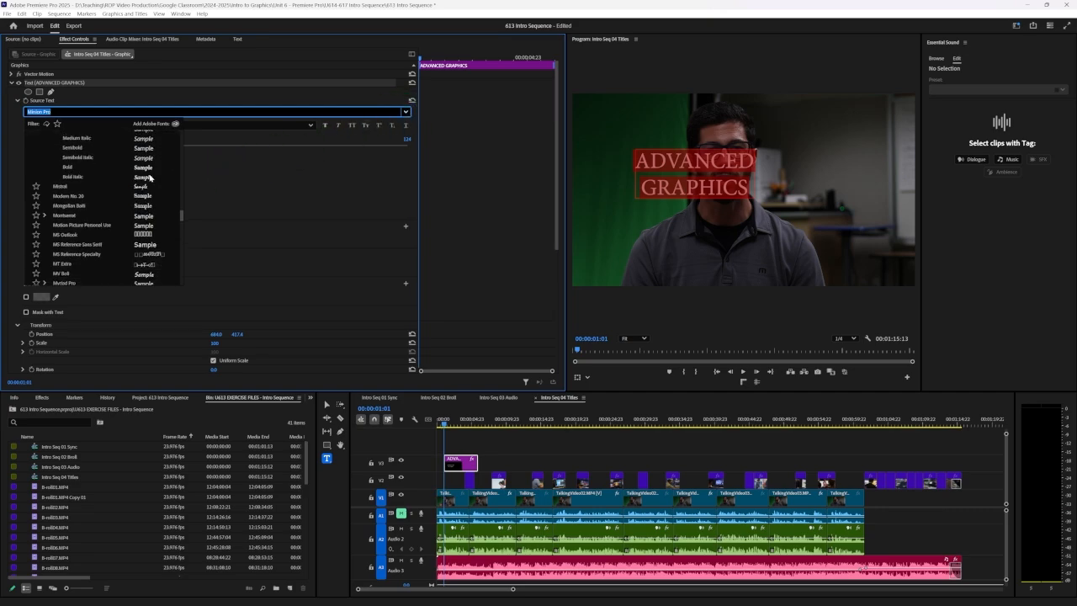
pyautogui.scroll(3, 152, 177)
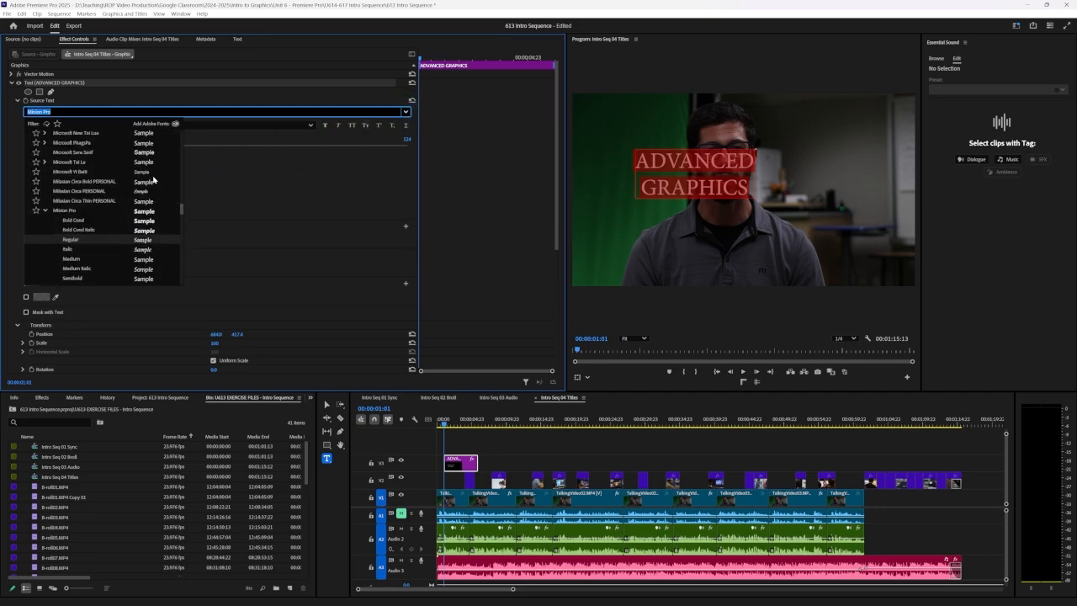
pyautogui.click(150, 228)
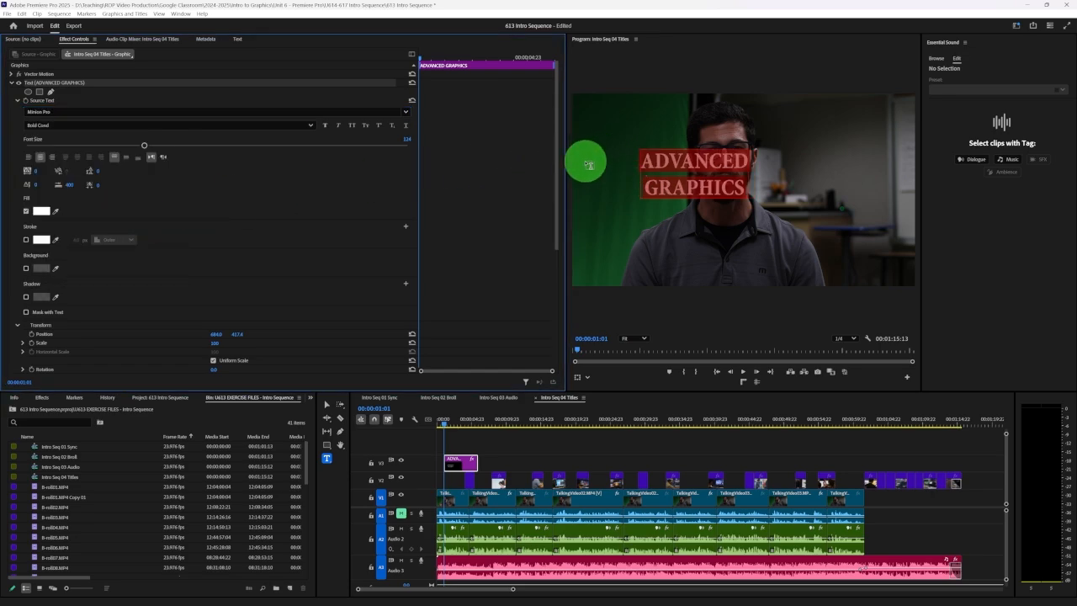
pyautogui.moveTo(144, 147); pyautogui.dragTo(169, 145)
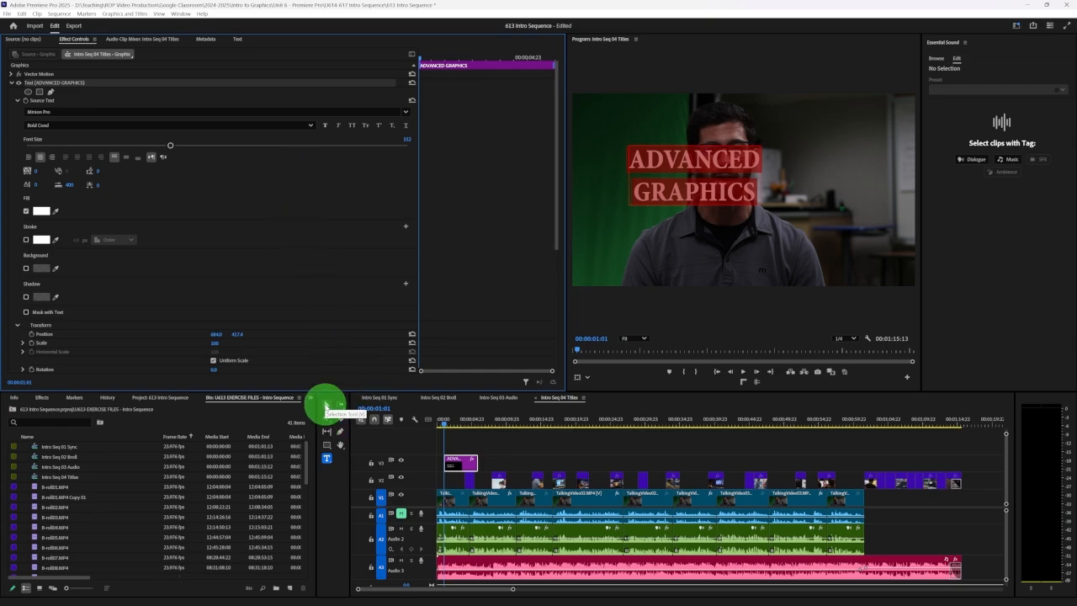
# - Move the title toward the middle of the video frame and enlarge it to a scale of about 119
pyautogui.click(327, 406)
pyautogui.click(668, 192)
pyautogui.moveTo(669, 191); pyautogui.dragTo(707, 200)
pyautogui.moveTo(797, 155); pyautogui.dragTo(777, 170)
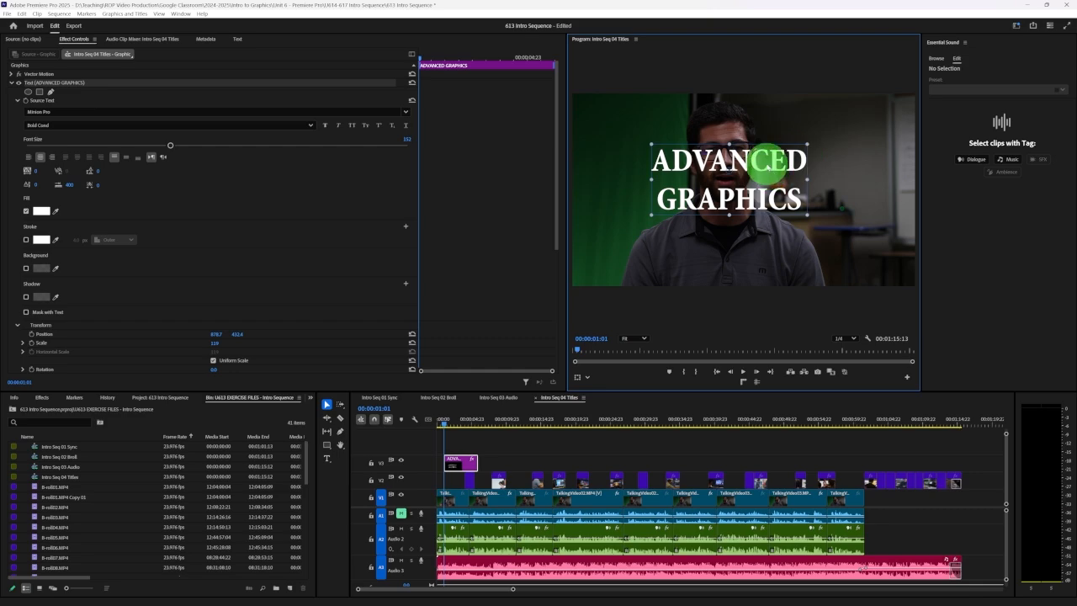
pyautogui.moveTo(766, 167); pyautogui.dragTo(770, 165)
pyautogui.click(777, 269)
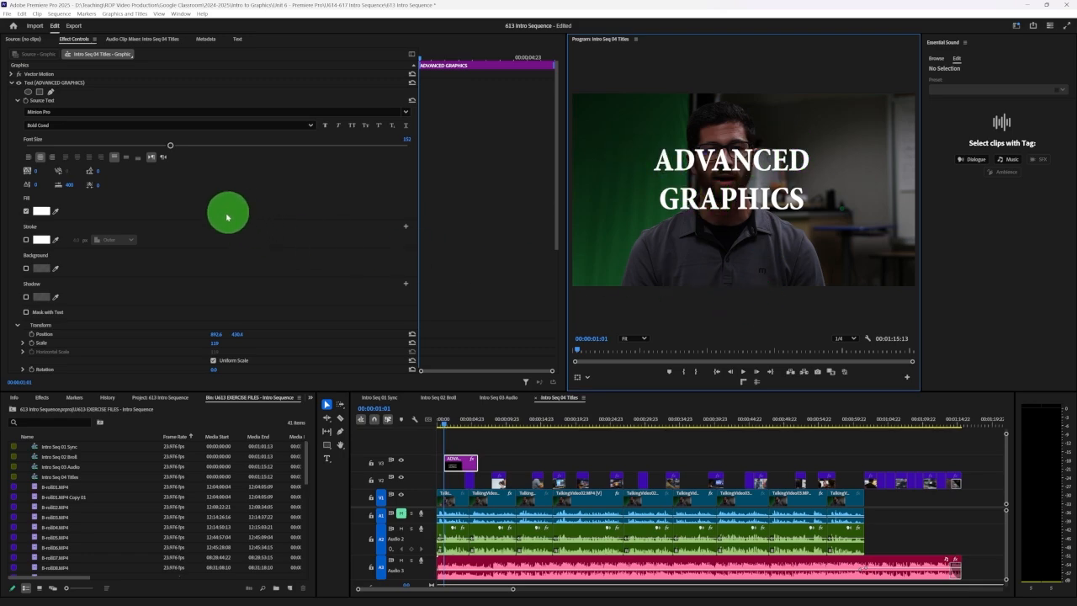
# - Search the effects for "crop" and apply the Crop video effect to the title clip on track V3
pyautogui.click(44, 398)
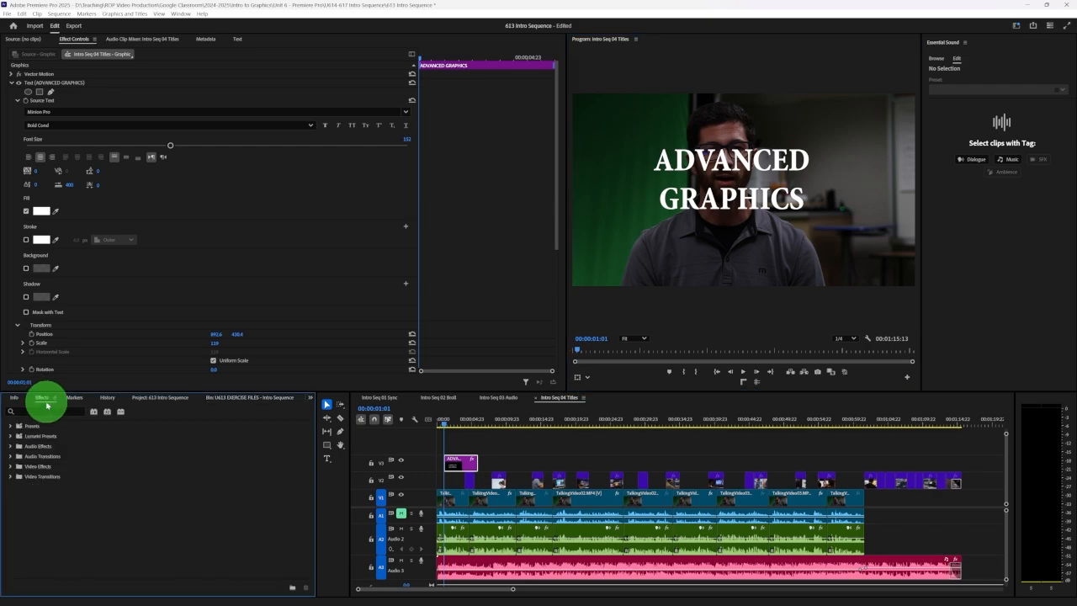
pyautogui.click(47, 411)
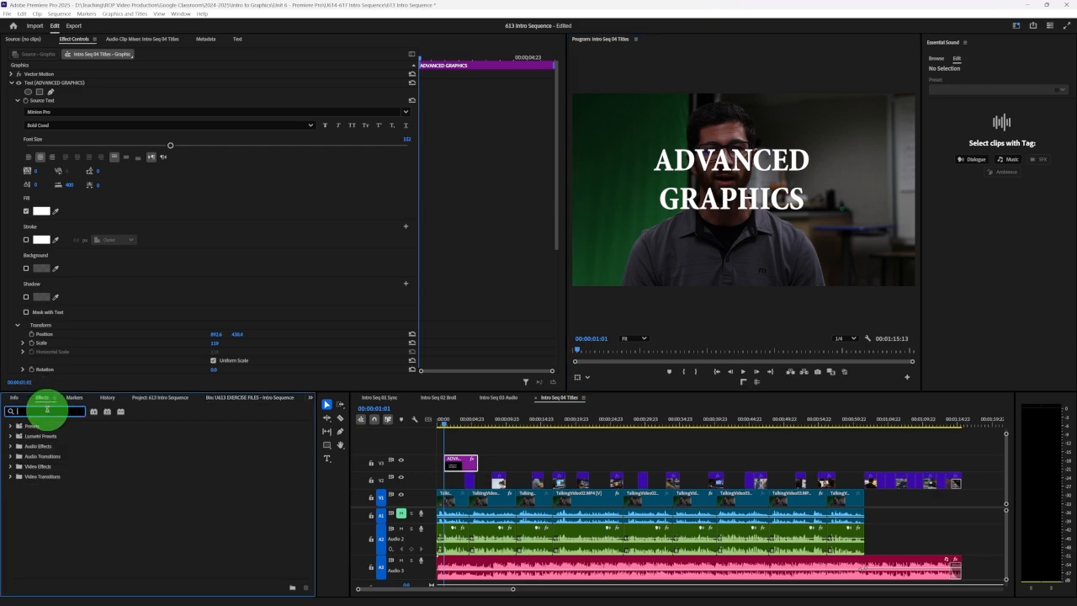
pyautogui.write('crop')
pyautogui.click(45, 487)
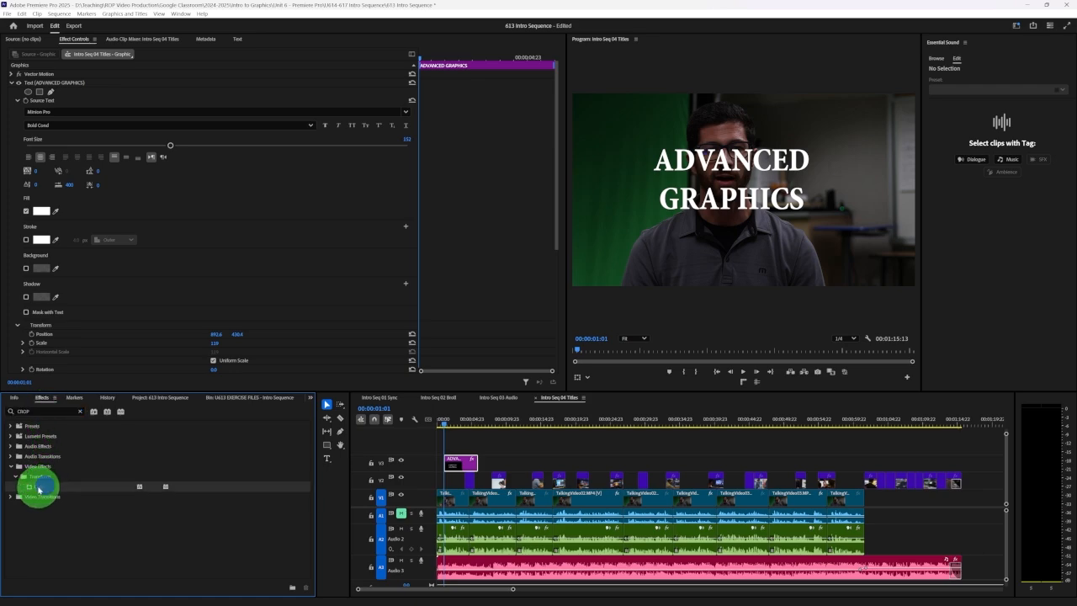
pyautogui.moveTo(48, 487); pyautogui.dragTo(461, 467)
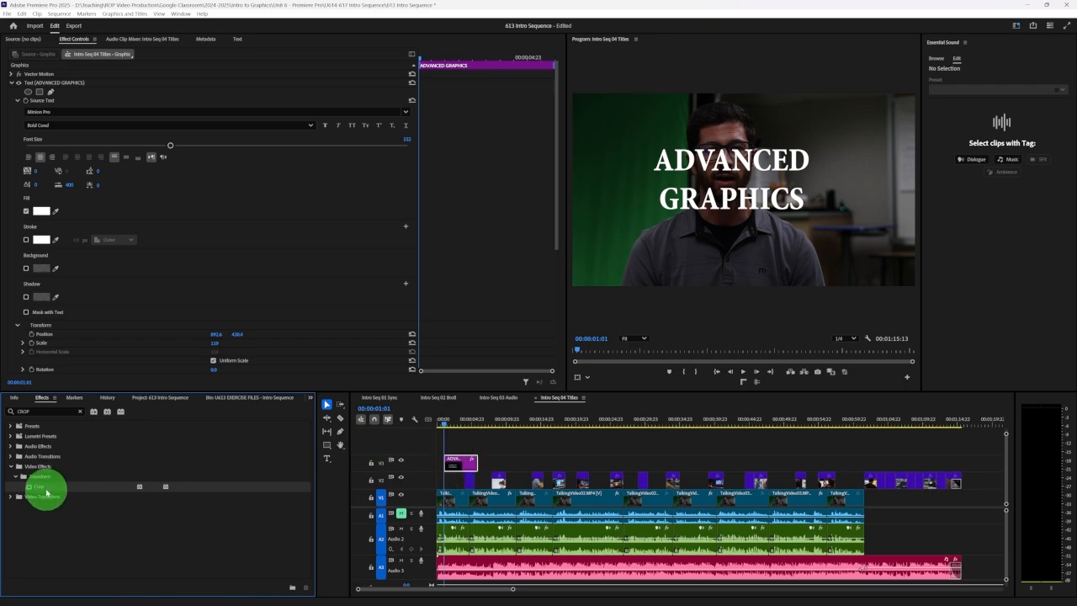
pyautogui.moveTo(48, 488); pyautogui.dragTo(457, 465)
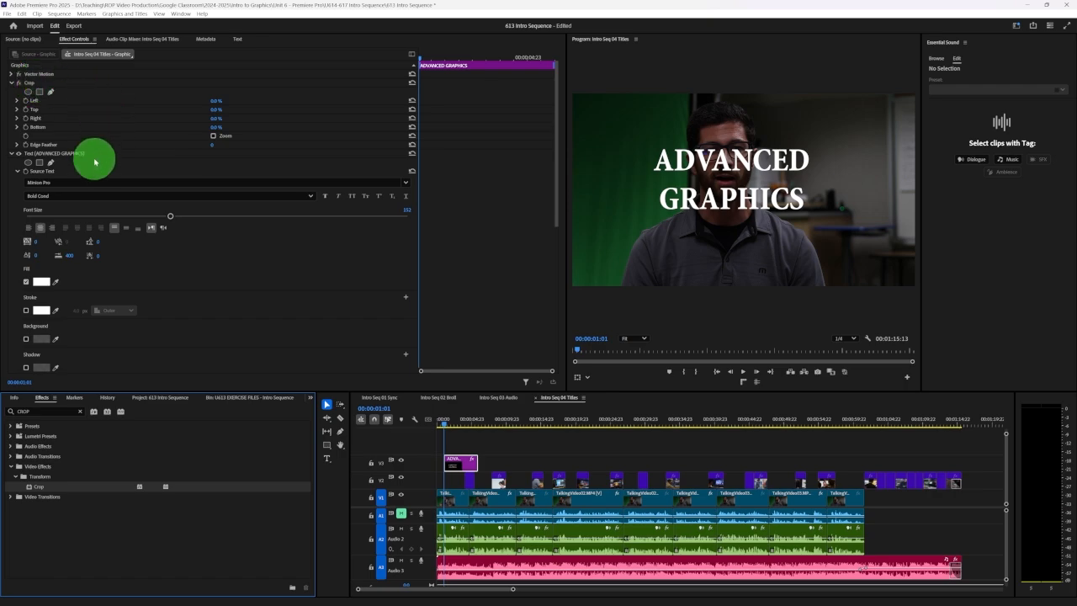
# - Enlarge the program monitor and crop the title's top edge to just above the word ADVANCED, at about 27%
pyautogui.click(42, 85)
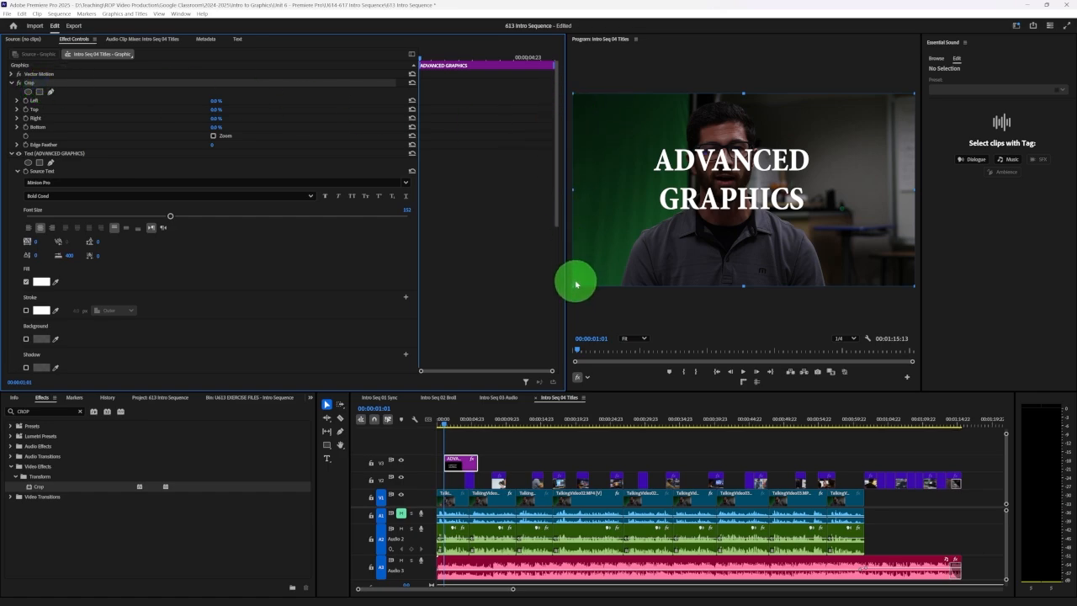
pyautogui.moveTo(567, 257); pyautogui.dragTo(458, 249)
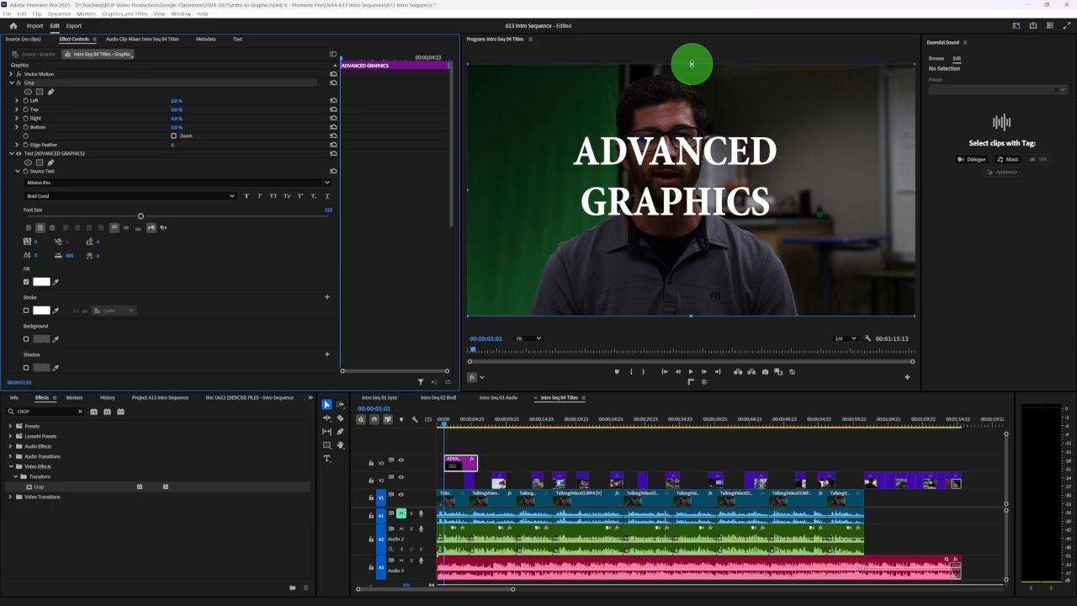
pyautogui.moveTo(690, 65); pyautogui.dragTo(689, 162)
pyautogui.moveTo(688, 162); pyautogui.dragTo(688, 129)
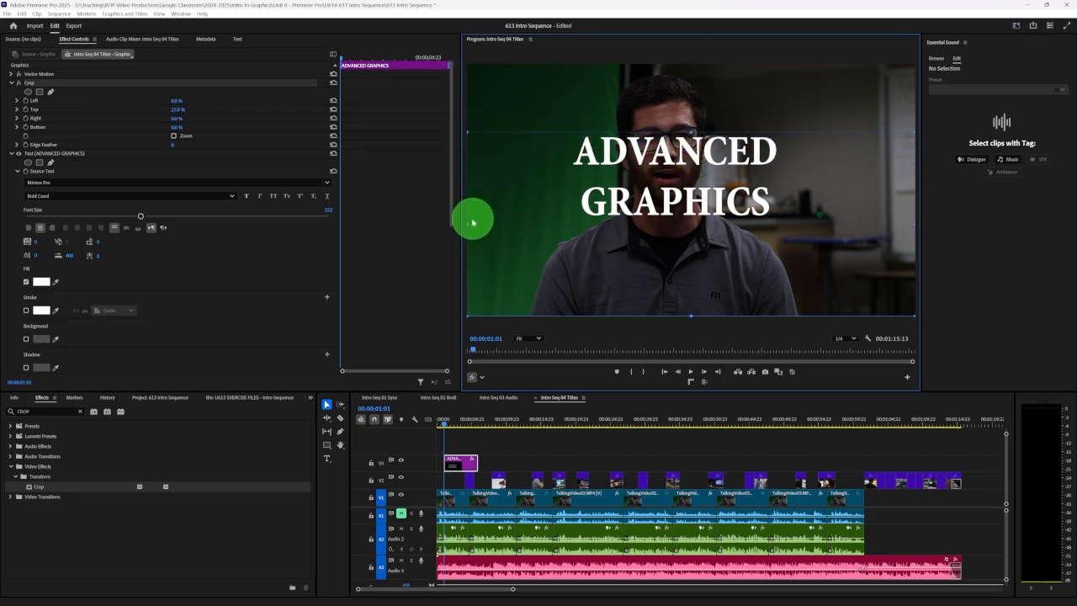
# - Crop the title's remaining edges close around the text, at about 23% left, 30.1% right and 37.9% bottom
pyautogui.moveTo(470, 222); pyautogui.dragTo(570, 212)
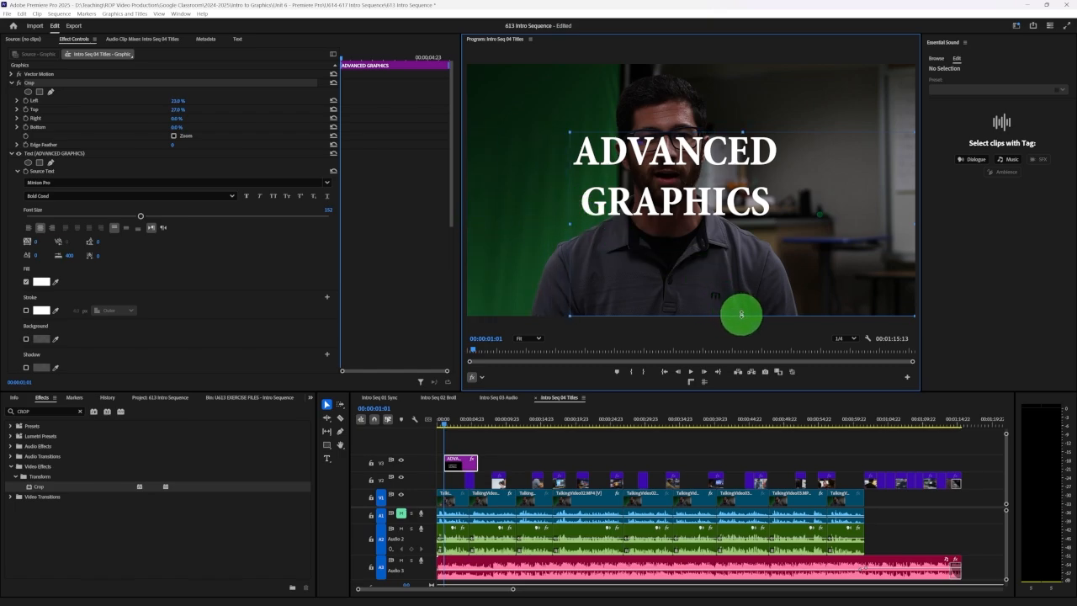
pyautogui.moveTo(742, 315); pyautogui.dragTo(742, 221)
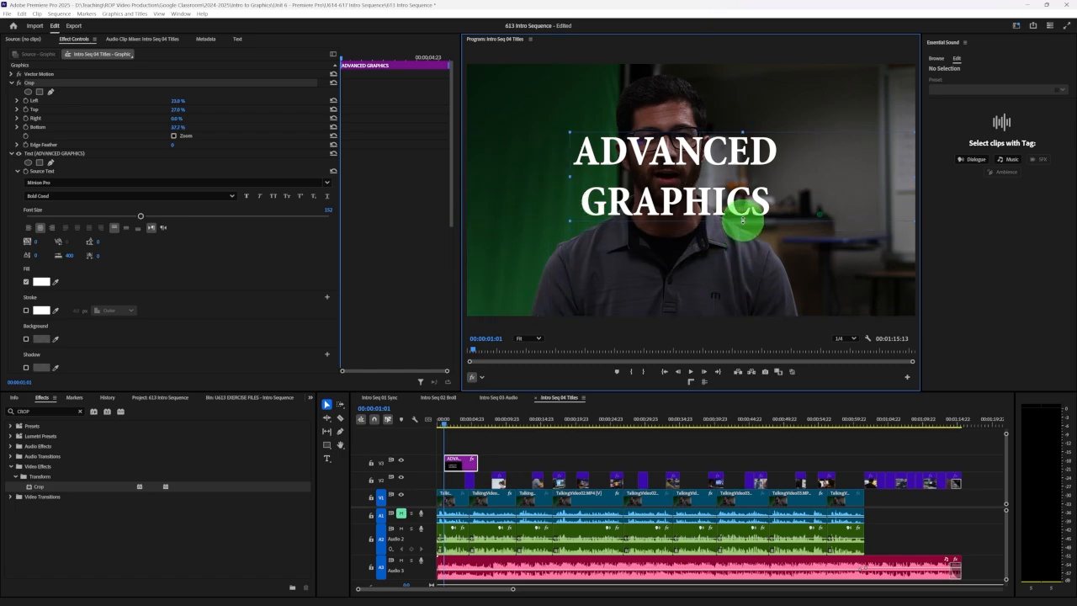
pyautogui.moveTo(912, 176); pyautogui.dragTo(784, 173)
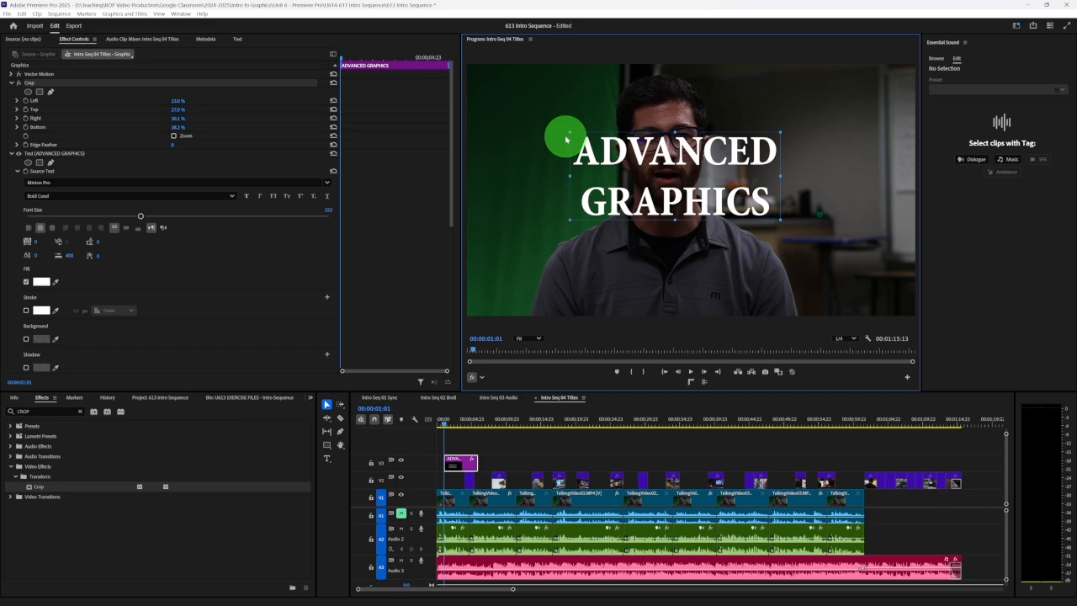
pyautogui.moveTo(677, 217)
pyautogui.mouseDown()
pyautogui.moveTo(677, 201)
pyautogui.moveTo(676, 220)
pyautogui.mouseUp()
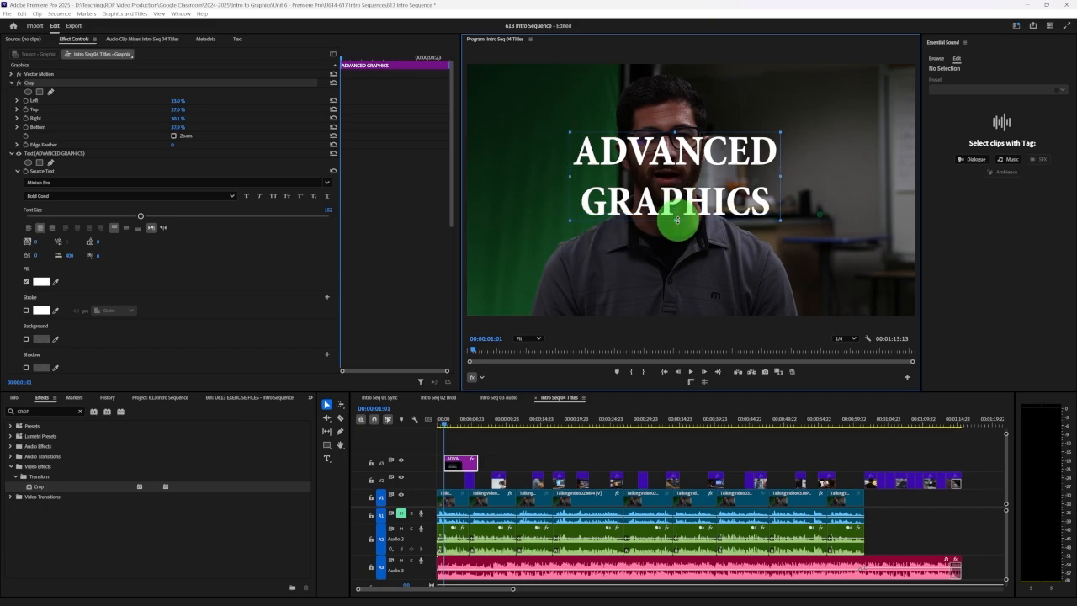
# - Search the effects for "transform" and apply the Transform video effect to the title clip on track V3
pyautogui.click(68, 410)
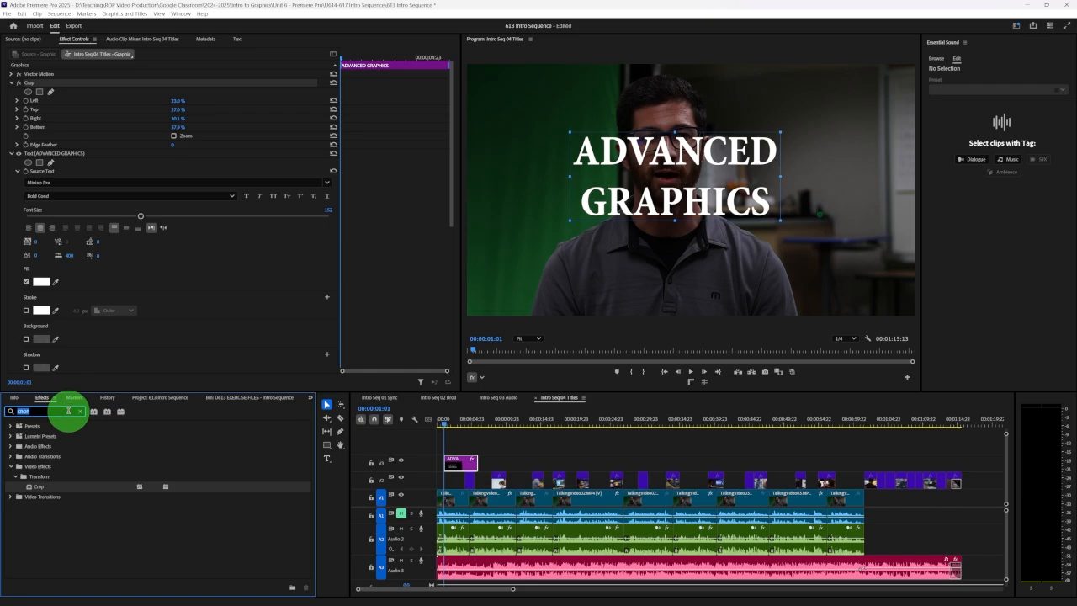
pyautogui.write('transform')
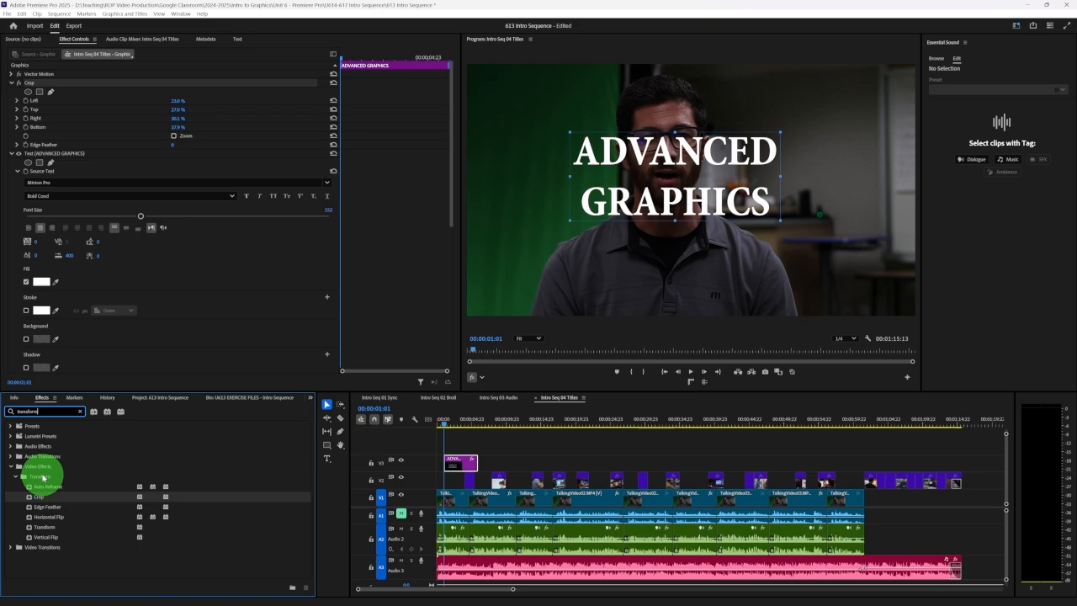
pyautogui.click(50, 527)
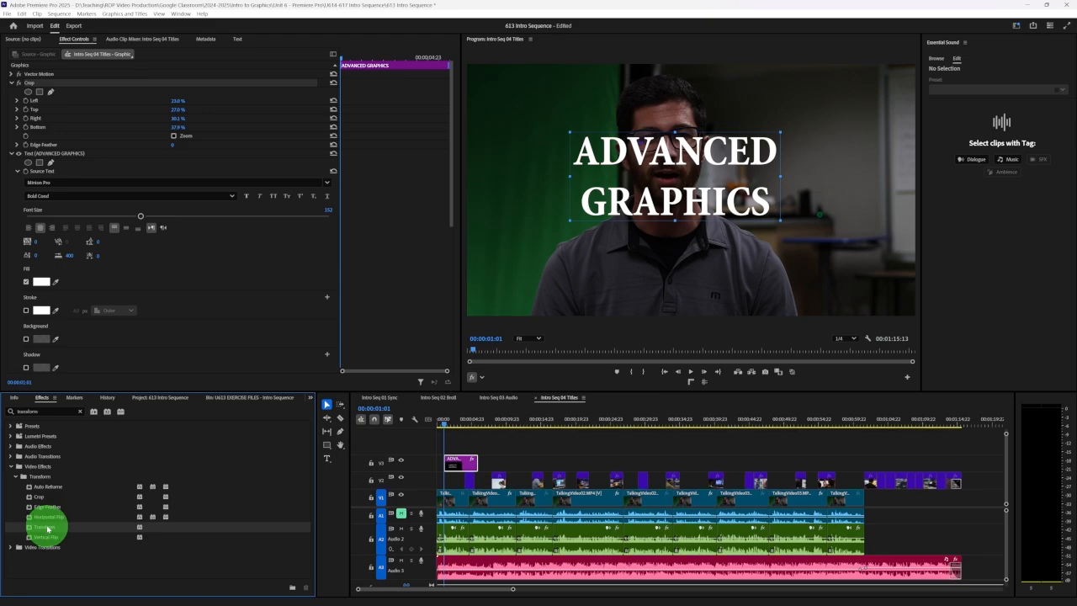
pyautogui.moveTo(48, 527); pyautogui.dragTo(458, 464)
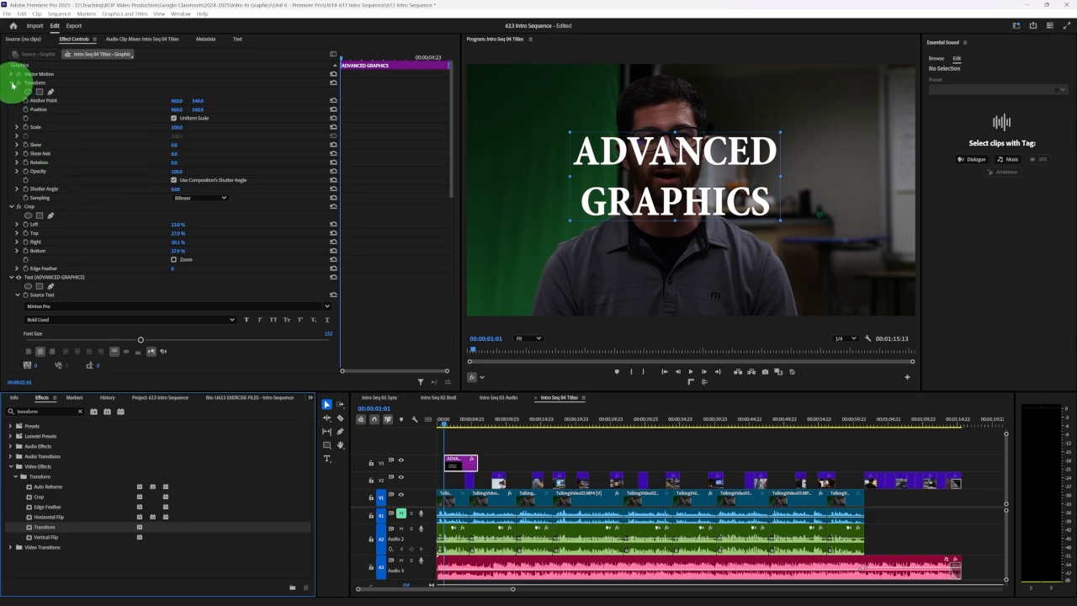
# - Collapse the title clip's effect settings and reorder the effects so that Crop sits above Transform
pyautogui.click(13, 83)
pyautogui.click(11, 91)
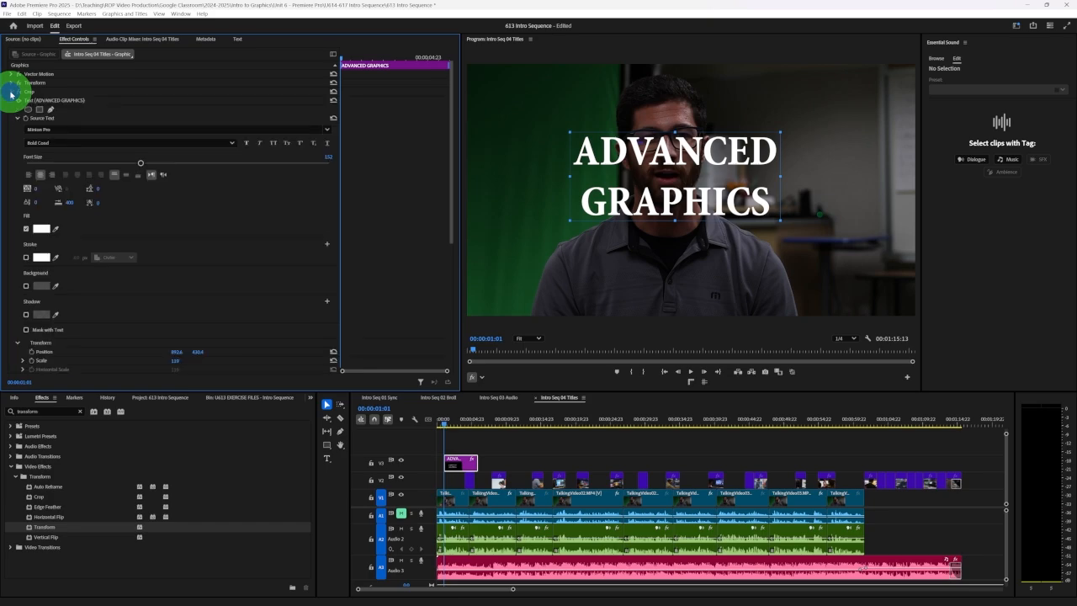
pyautogui.click(11, 101)
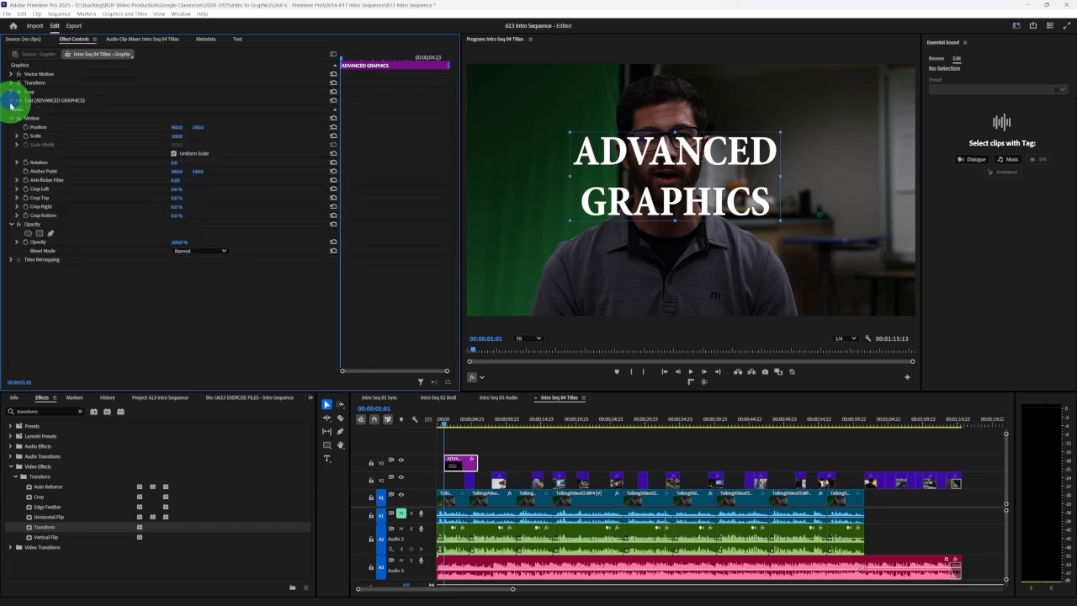
pyautogui.click(11, 118)
pyautogui.click(11, 127)
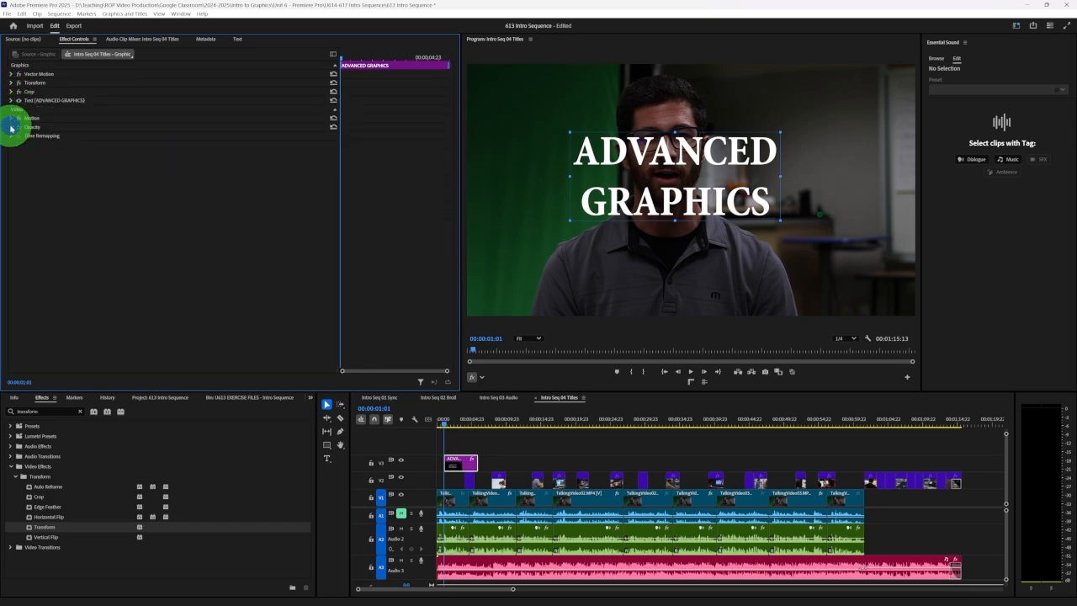
pyautogui.click(32, 171)
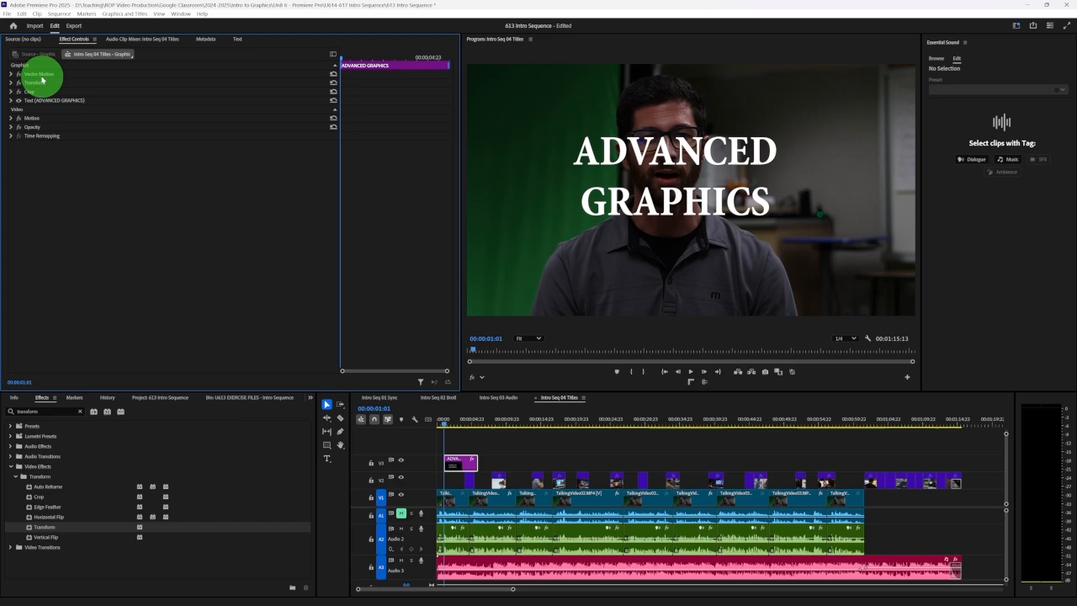
pyautogui.click(89, 92)
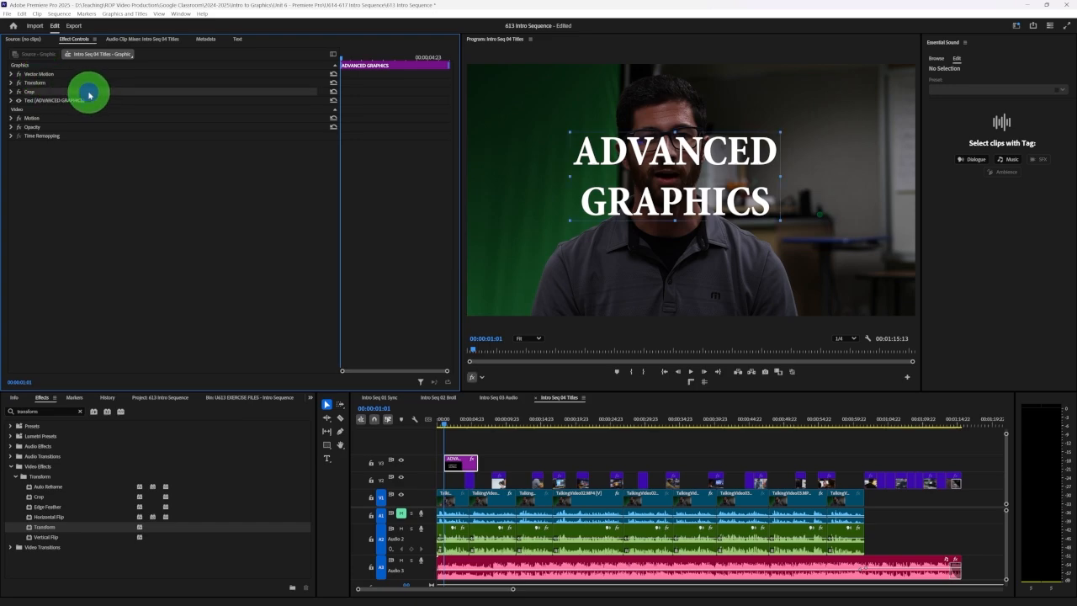
pyautogui.moveTo(90, 95); pyautogui.dragTo(88, 81)
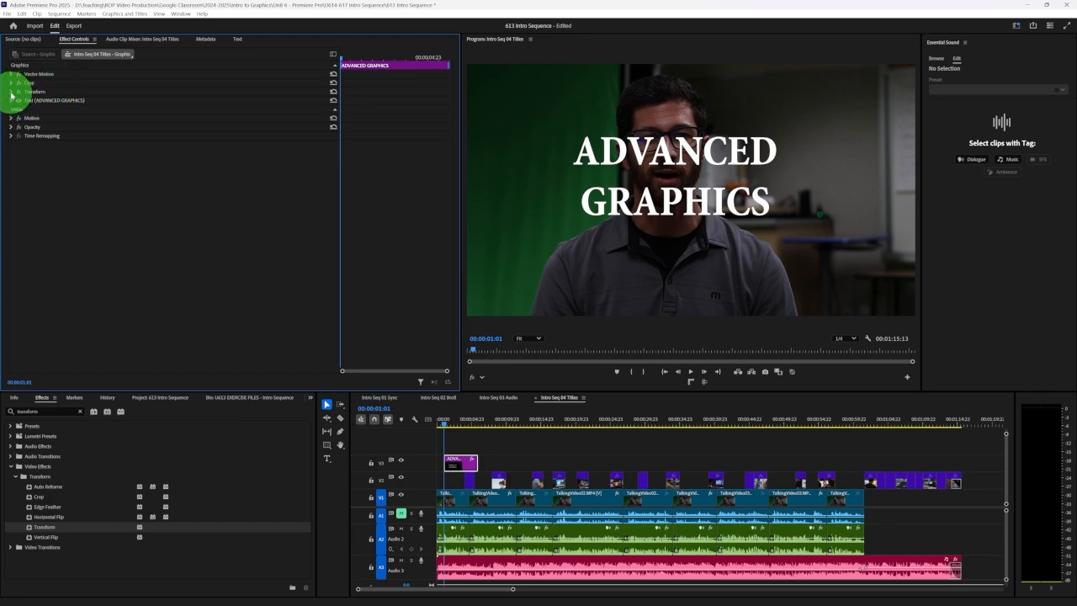
# - Expand the Transform effect and add keyframes for its Position at 00:00:02:18 and 00:00:04:07
pyautogui.click(10, 92)
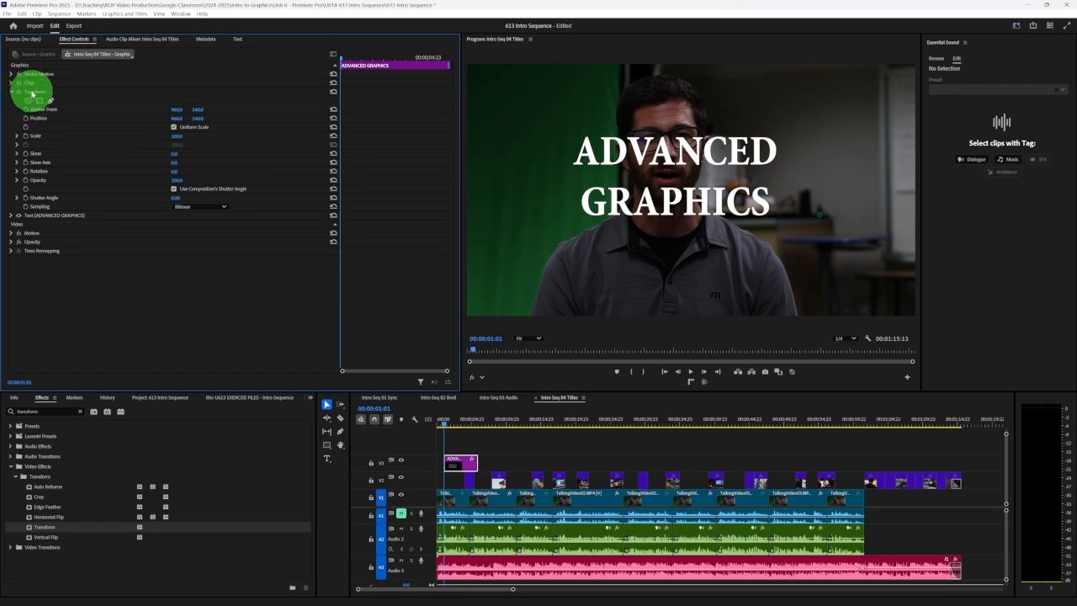
pyautogui.click(10, 233)
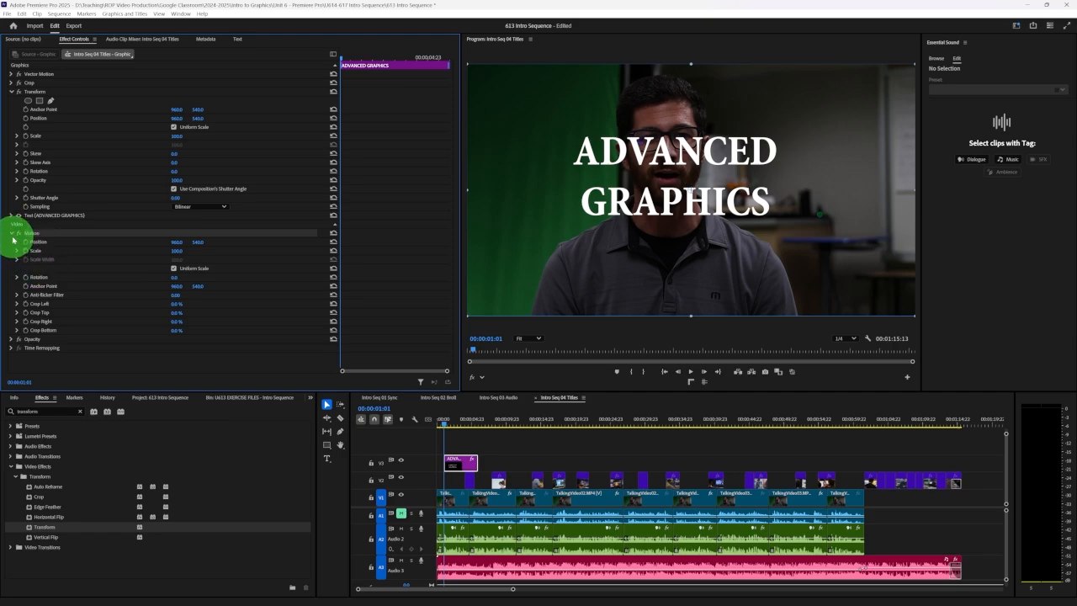
pyautogui.click(12, 235)
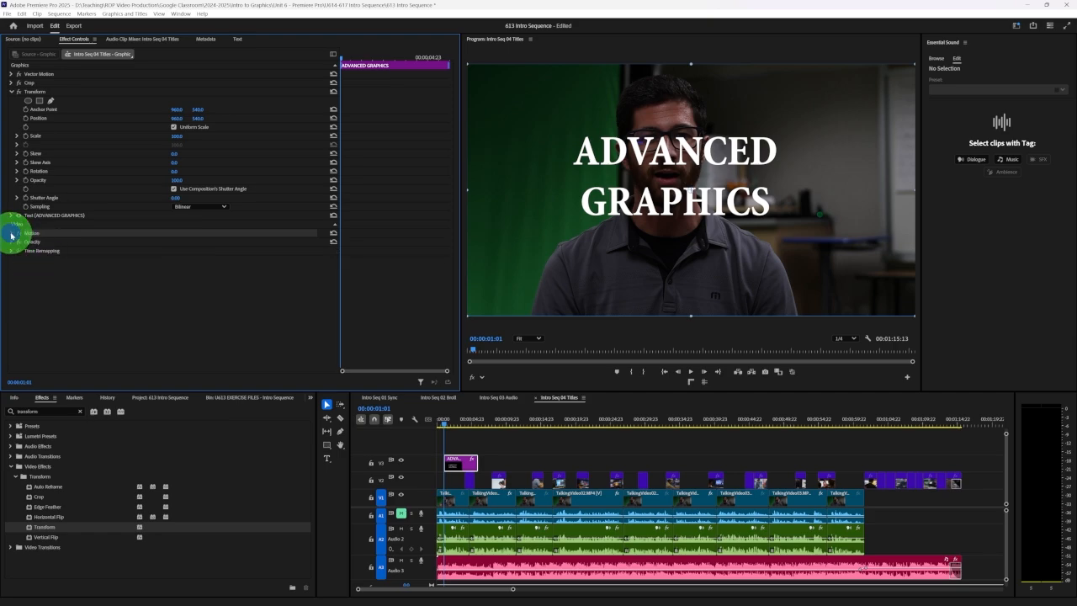
pyautogui.click(48, 92)
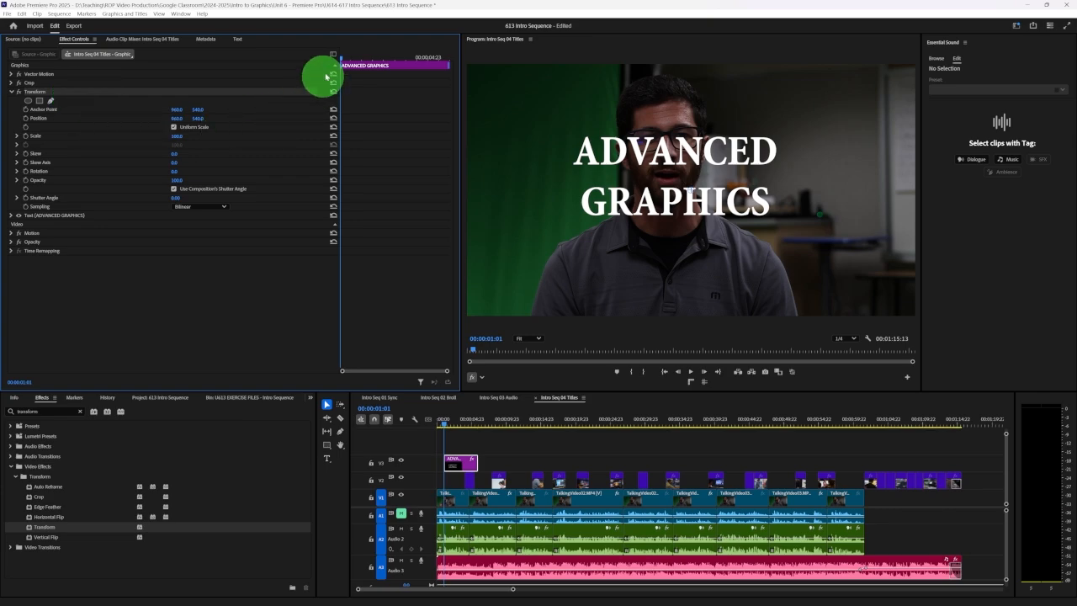
pyautogui.moveTo(344, 62); pyautogui.dragTo(377, 59)
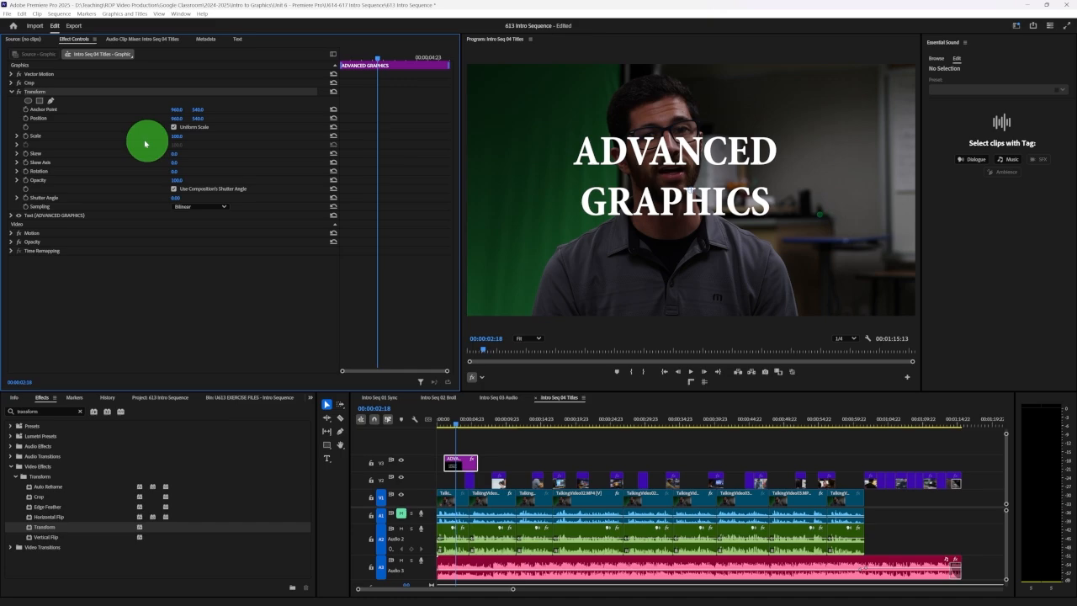
pyautogui.click(25, 118)
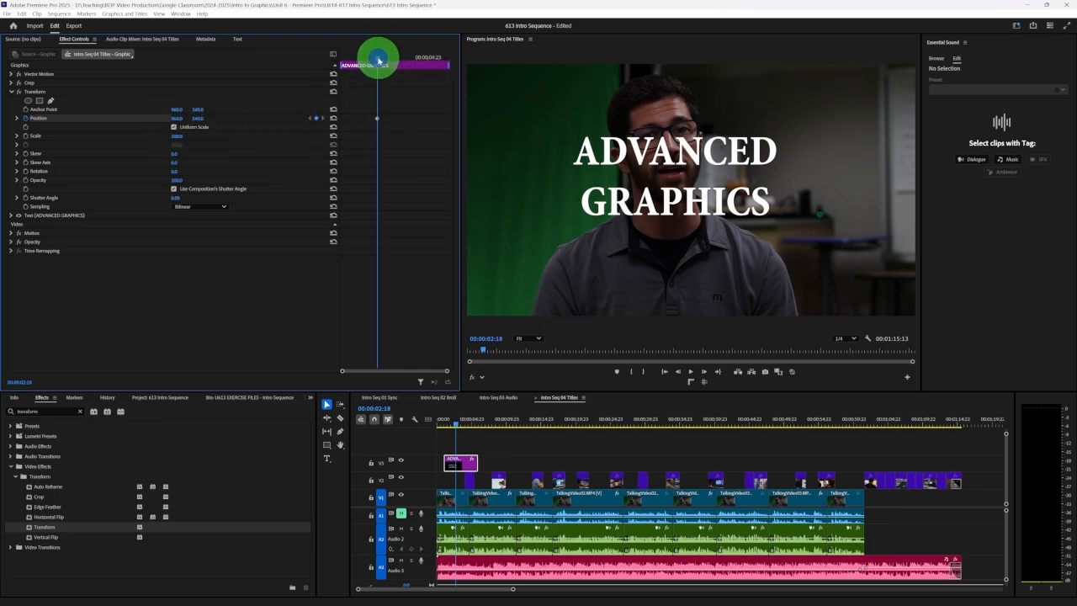
pyautogui.moveTo(377, 61); pyautogui.dragTo(413, 60)
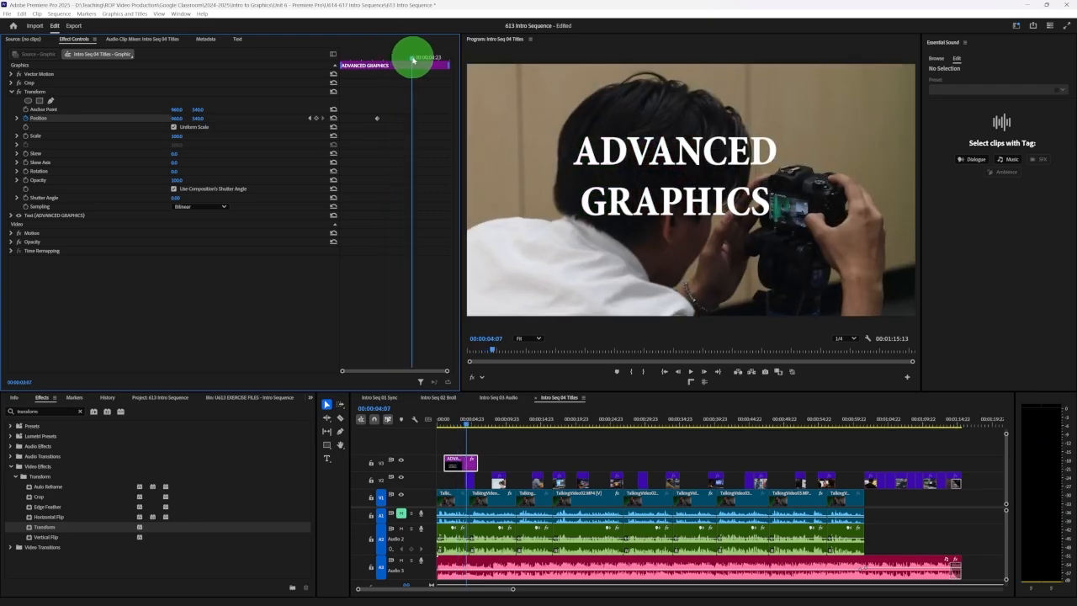
pyautogui.click(317, 119)
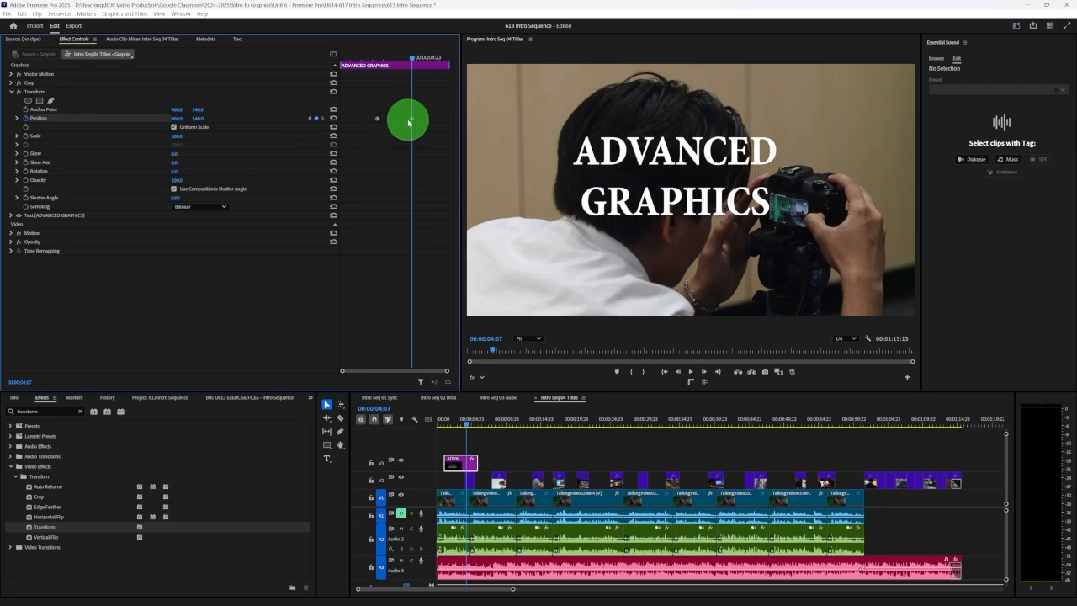
# - At 00:00:01:11, lower the Transform effect's horizontal position until the title is hidden beyond the crop's left edge, and preview the entrance
pyautogui.click(372, 56)
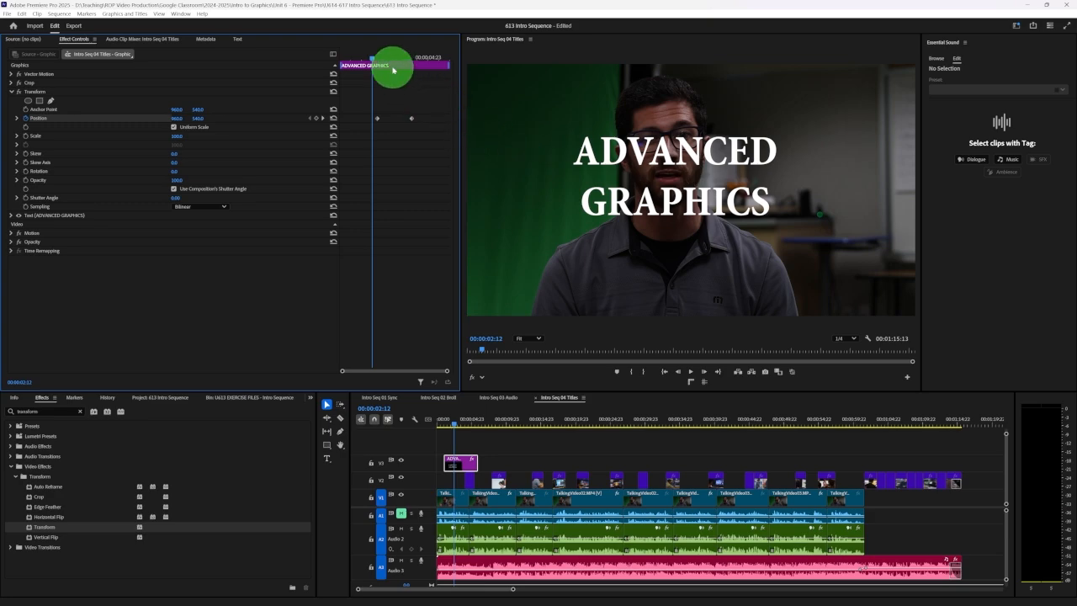
pyautogui.moveTo(386, 60); pyautogui.dragTo(388, 59)
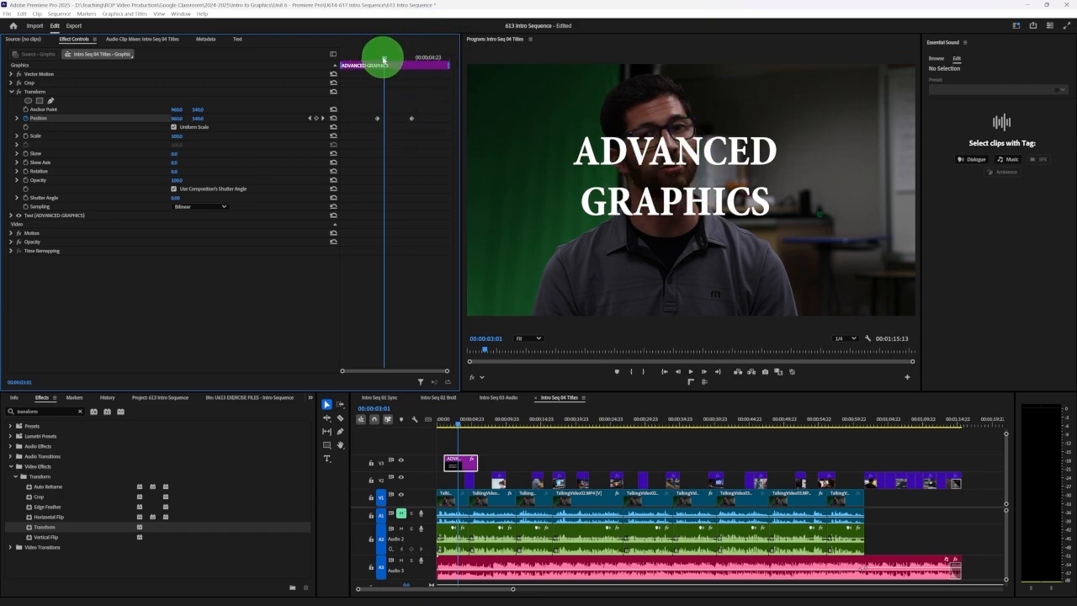
pyautogui.moveTo(384, 60); pyautogui.dragTo(348, 58)
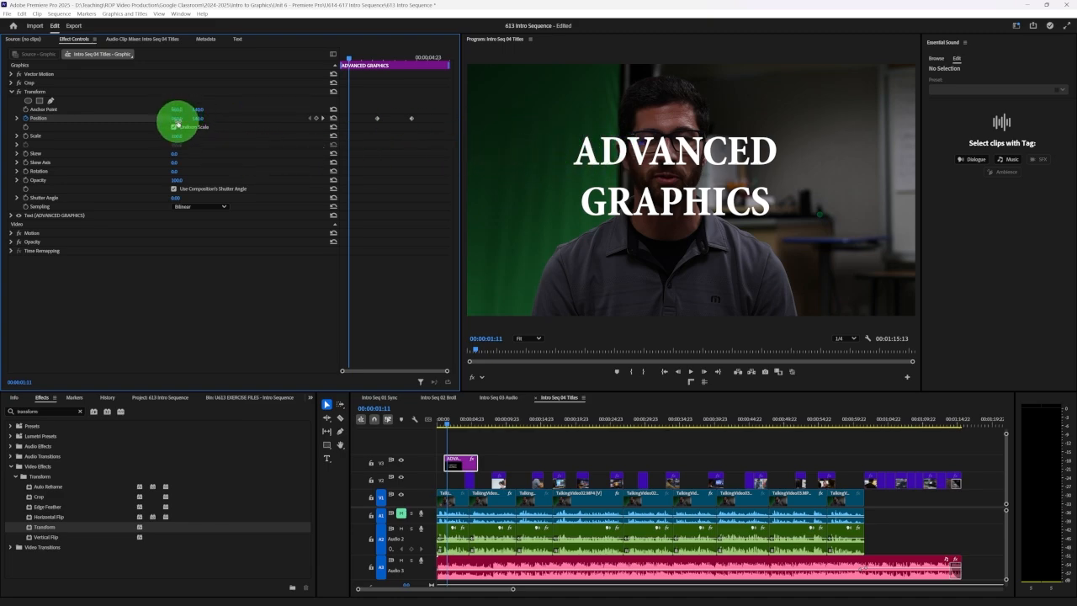
pyautogui.moveTo(177, 119); pyautogui.dragTo(128, 118)
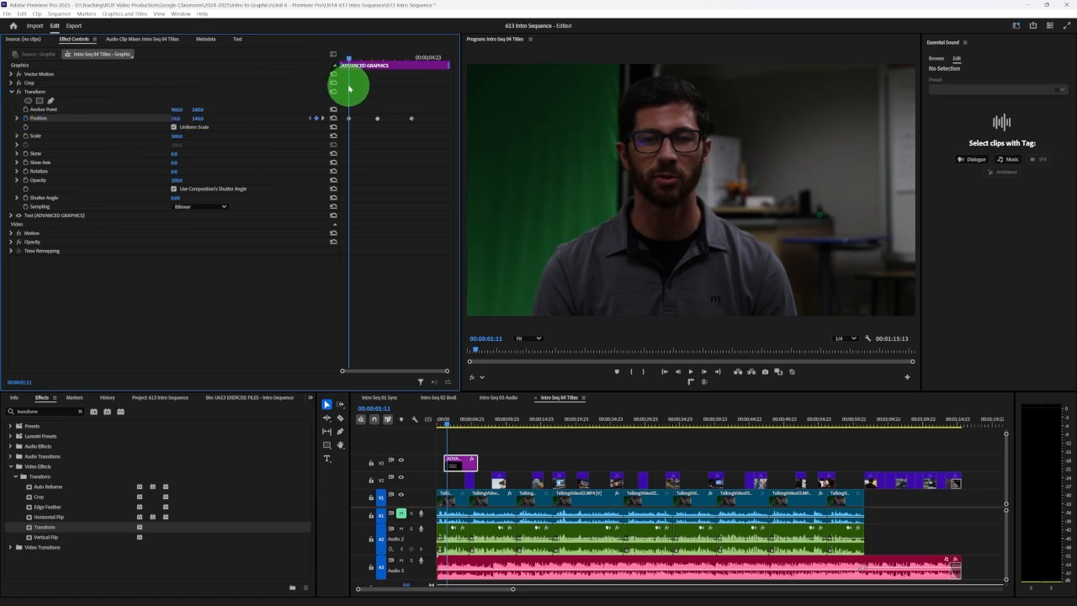
pyautogui.press('space')
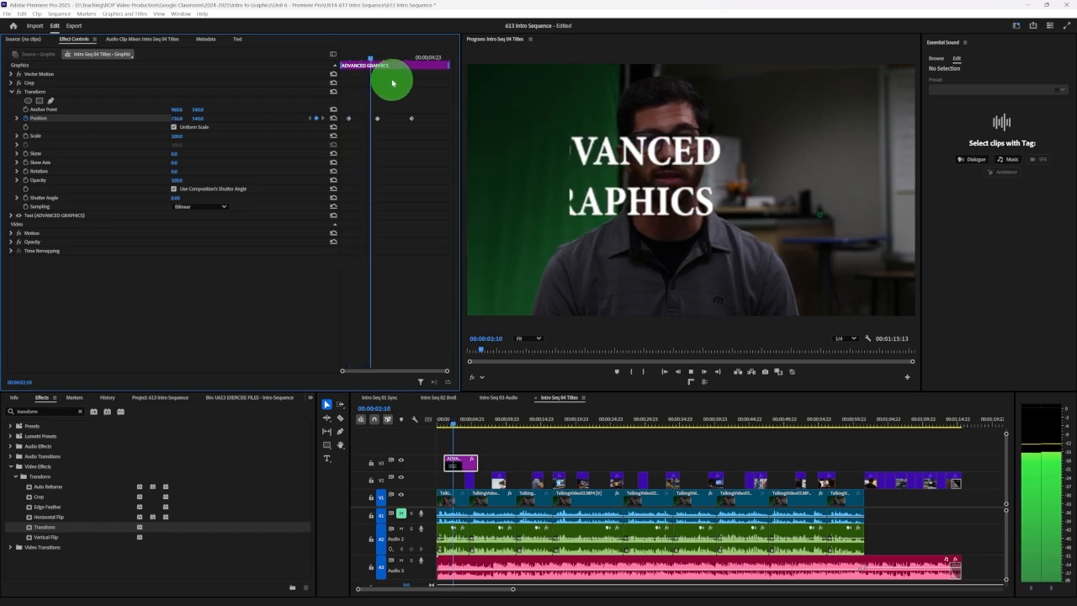
pyautogui.press('space')
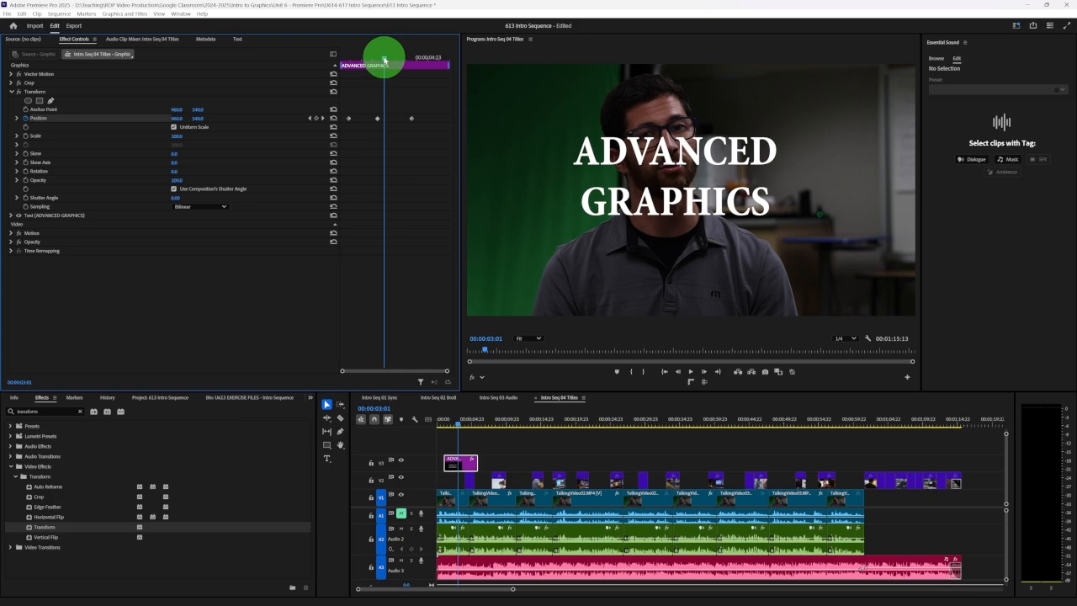
# - At 00:00:05:16, raise the Transform effect's vertical position to about 934 so the title exits downward, and preview the animation
pyautogui.moveTo(383, 59); pyautogui.dragTo(442, 59)
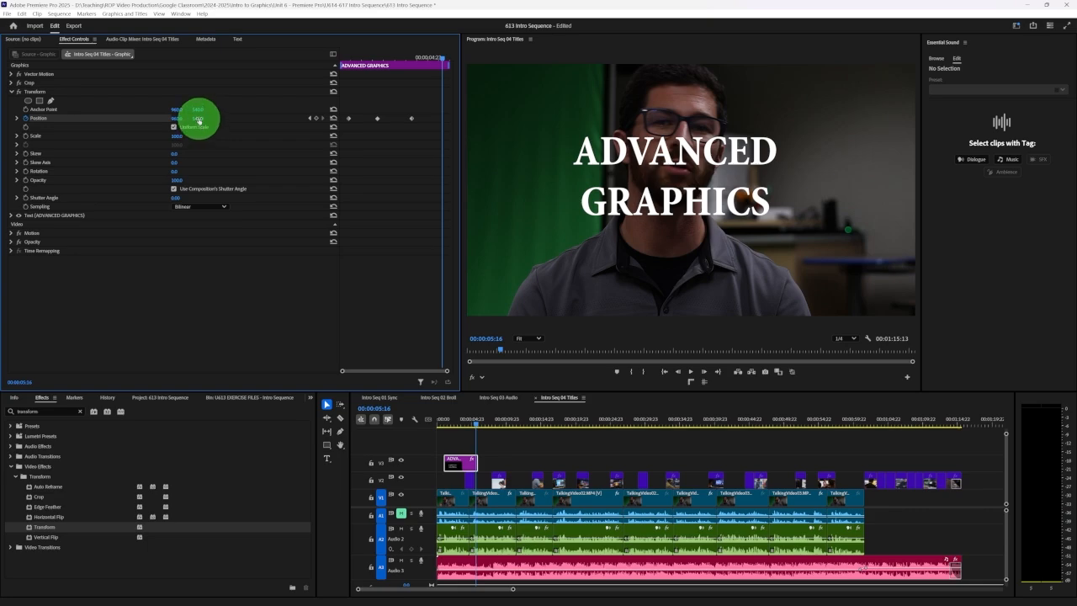
pyautogui.moveTo(198, 118); pyautogui.dragTo(385, 128)
pyautogui.click(345, 58)
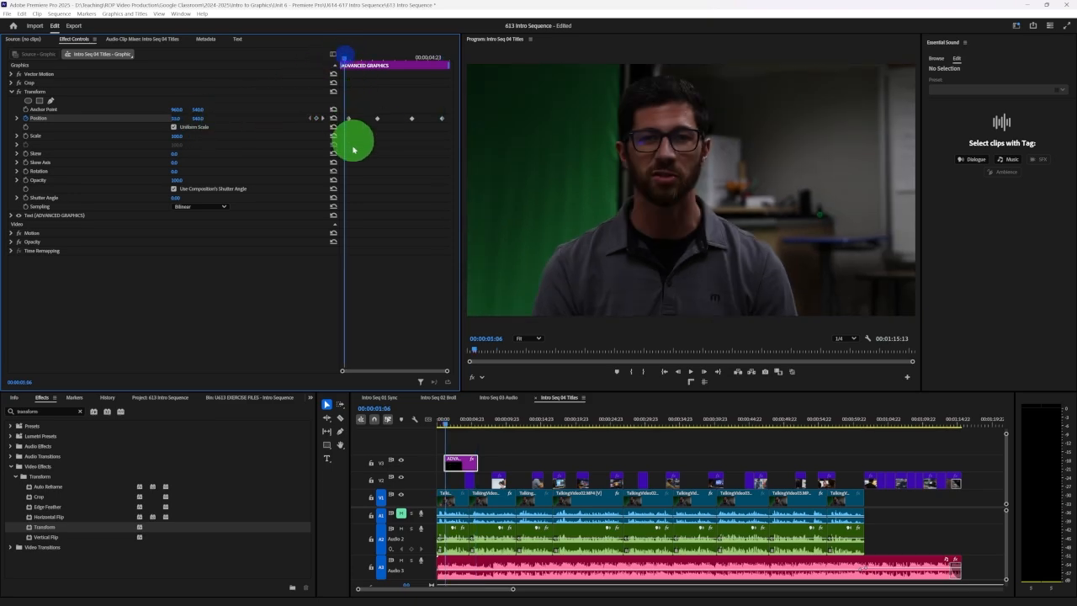
pyautogui.press('space')
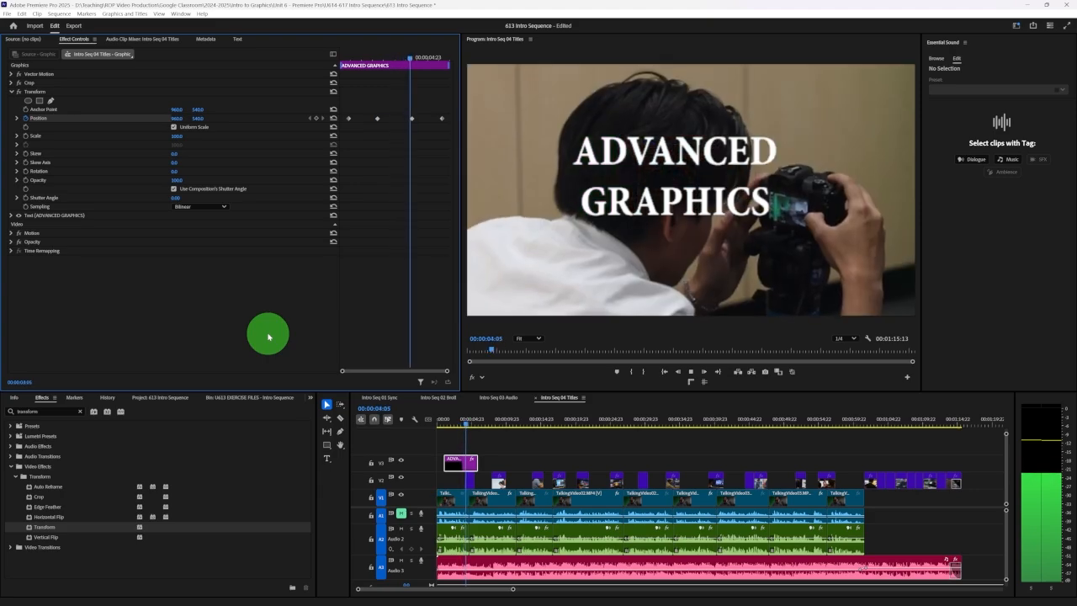
pyautogui.press('space')
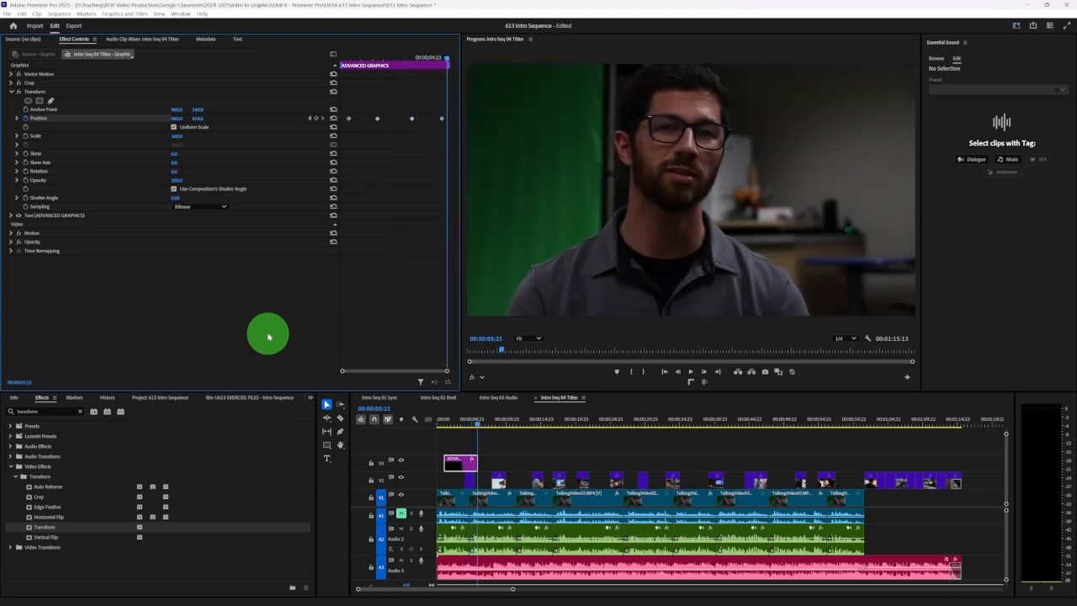
# - Shorten the title's entrance and exit by moving each pair of Position keyframes closer together, ending at 00:00:04:18, and preview the result
pyautogui.moveTo(376, 120); pyautogui.dragTo(424, 121)
pyautogui.click(364, 119)
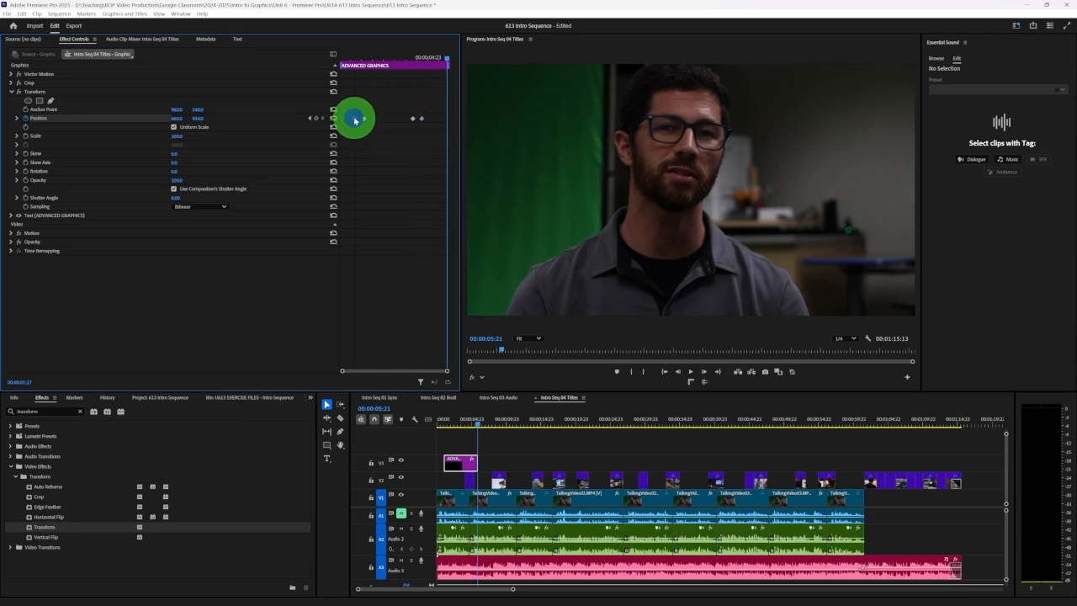
pyautogui.click(349, 55)
pyautogui.press('space')
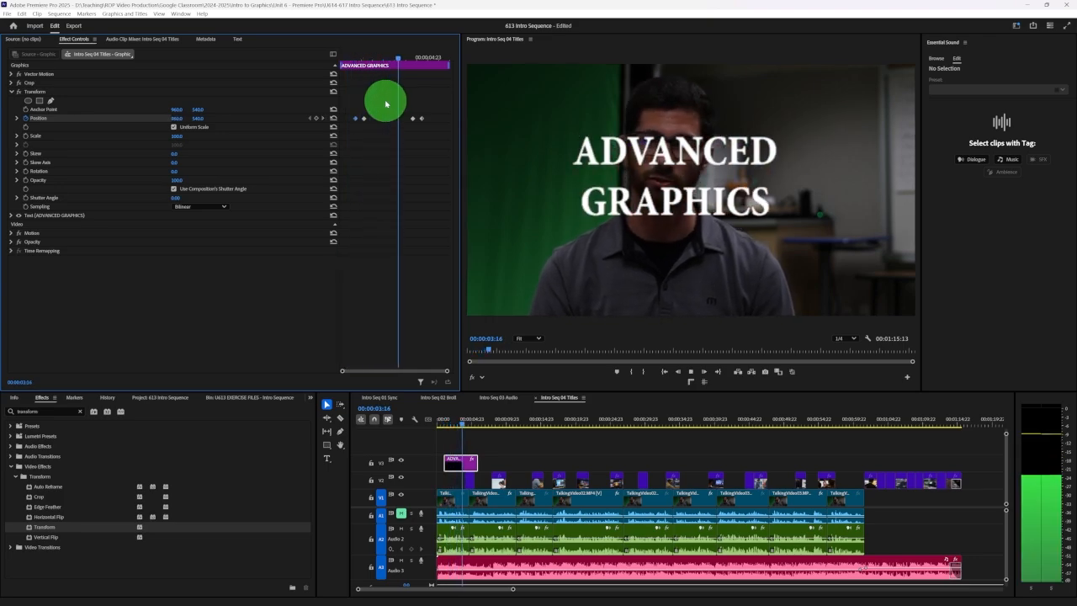
pyautogui.press('space')
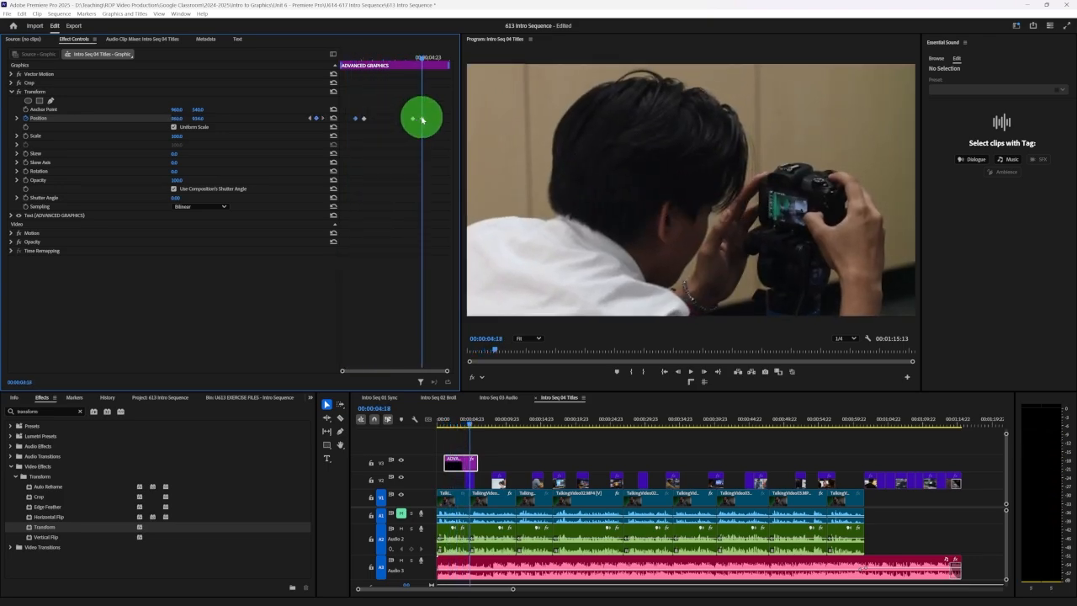
# - Move the first Position keyframe slightly earlier and the last one slightly later to lengthen the title's entrance and exit, and preview the animation
pyautogui.moveTo(423, 119); pyautogui.dragTo(426, 120)
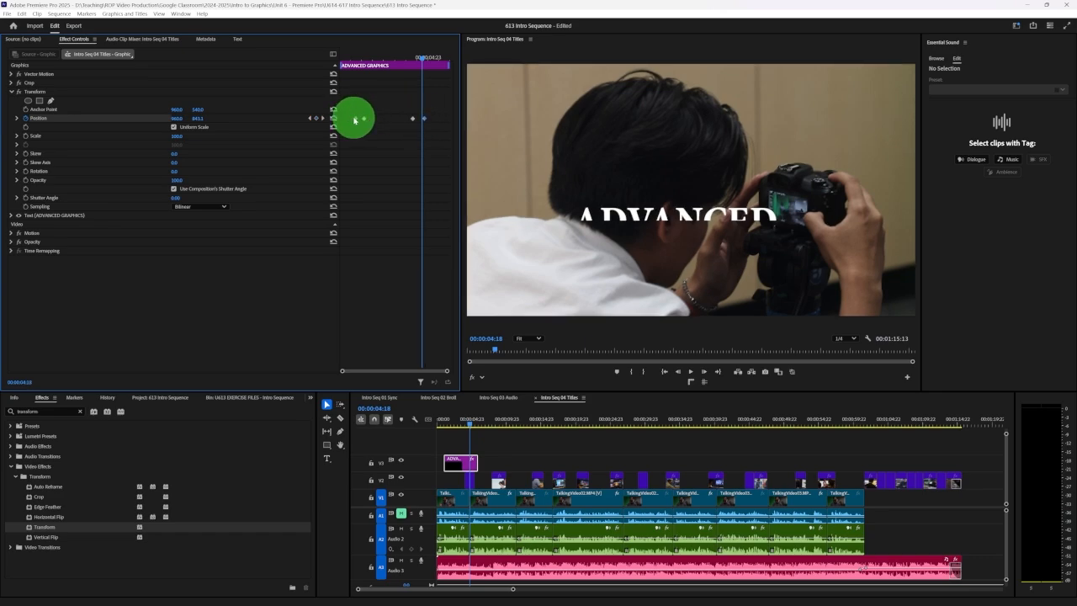
pyautogui.click(349, 60)
pyautogui.press('space')
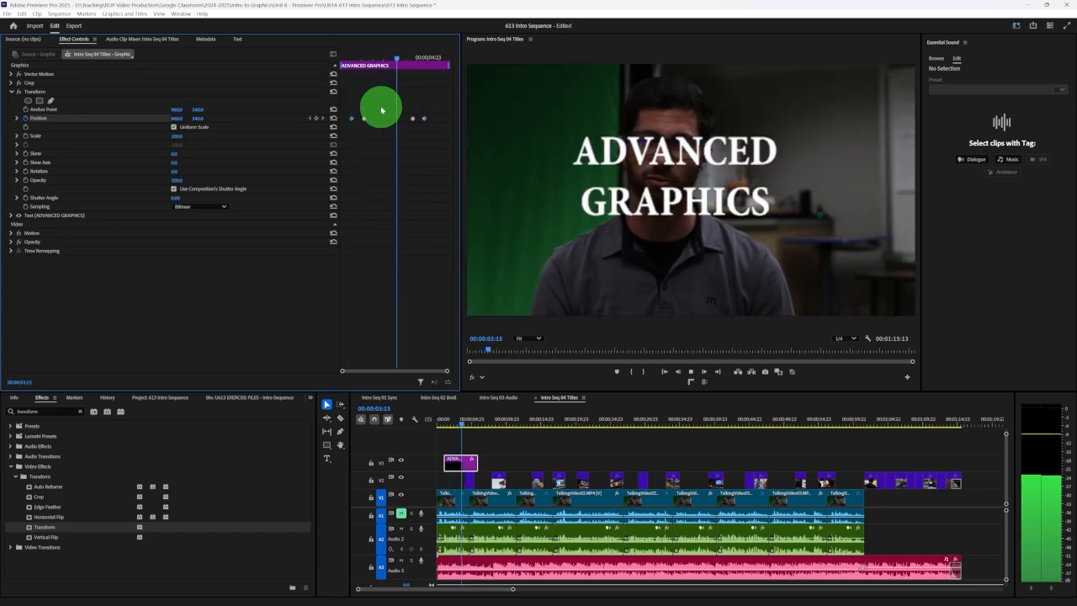
pyautogui.click(381, 110)
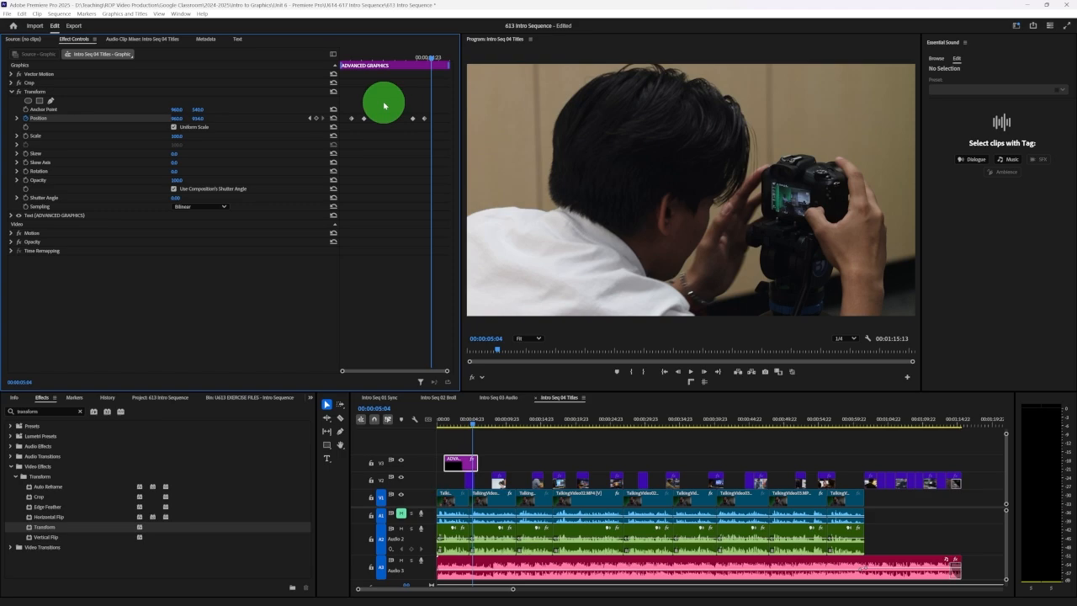
pyautogui.click(347, 57)
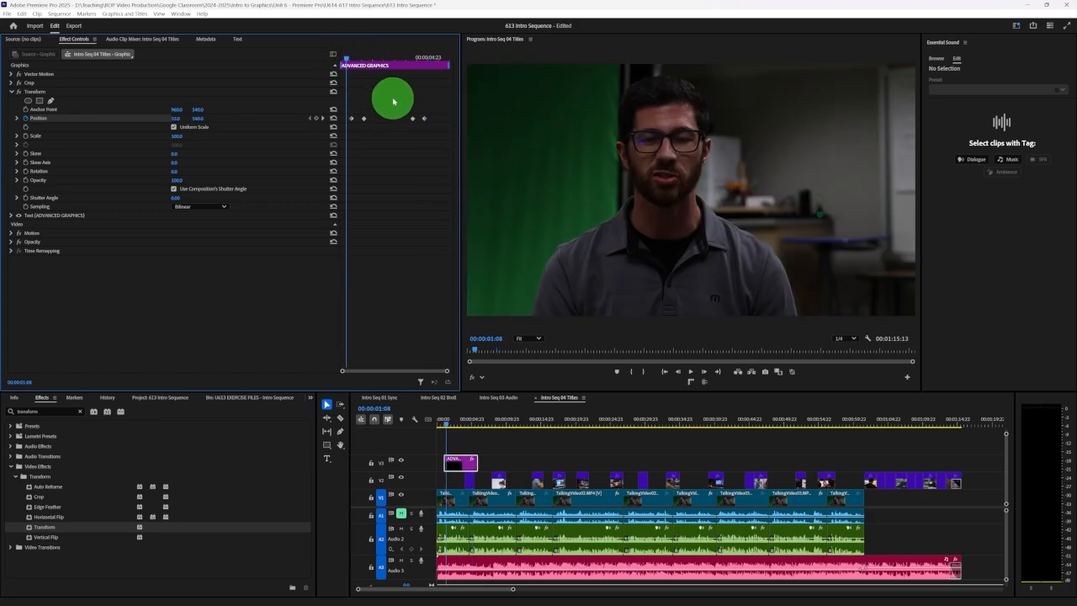
pyautogui.press('space')
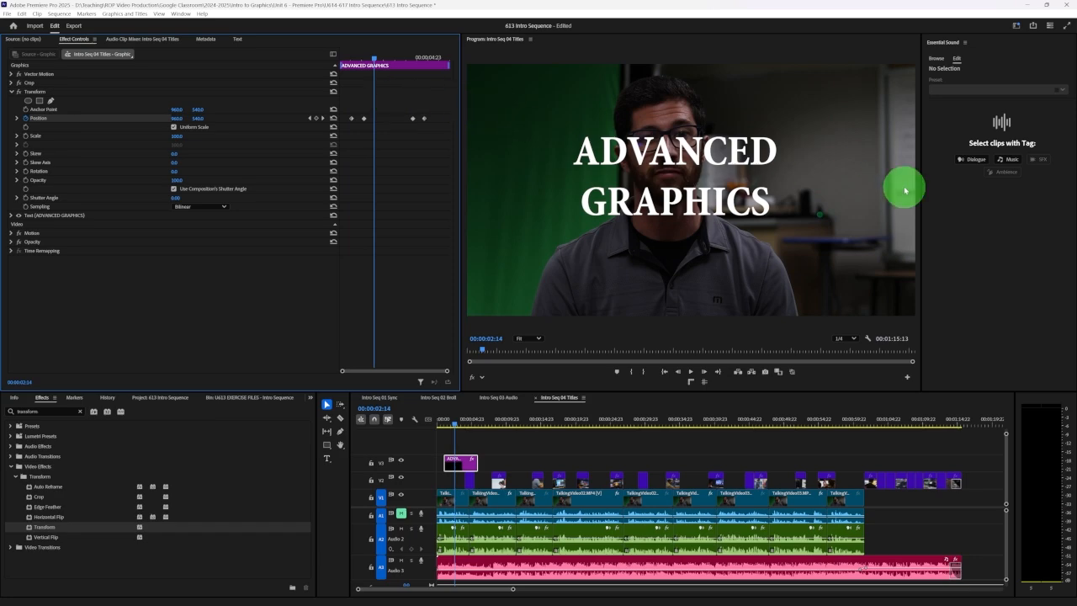
# - Apply Ease Out to the first and Ease In to the second Position keyframe of the title's entrance
pyautogui.rightClick(352, 120)
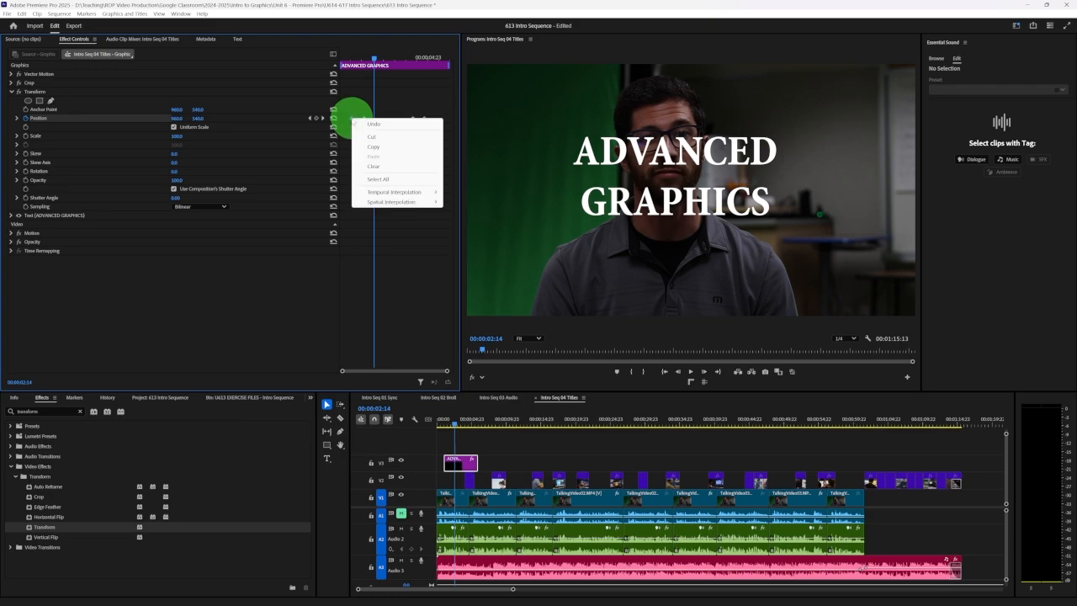
pyautogui.moveTo(386, 193)
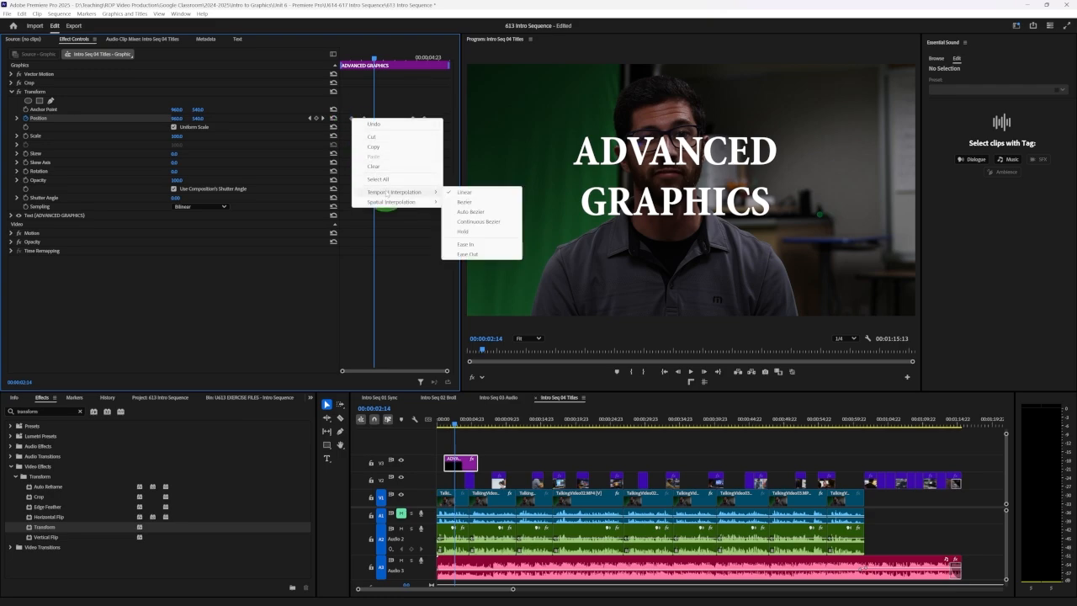
pyautogui.click(480, 255)
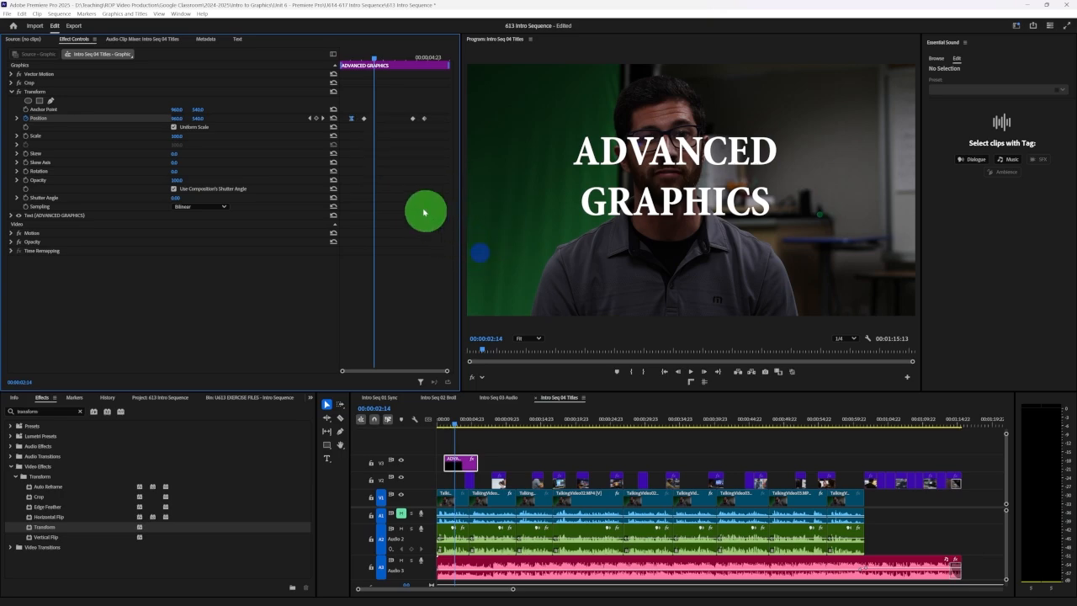
pyautogui.rightClick(364, 120)
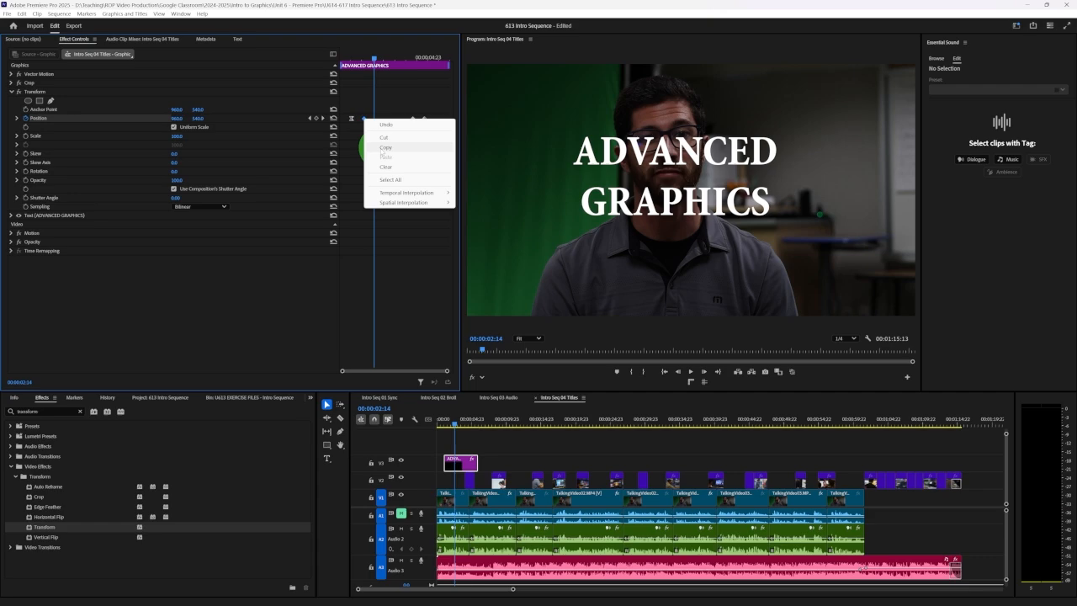
pyautogui.moveTo(389, 194)
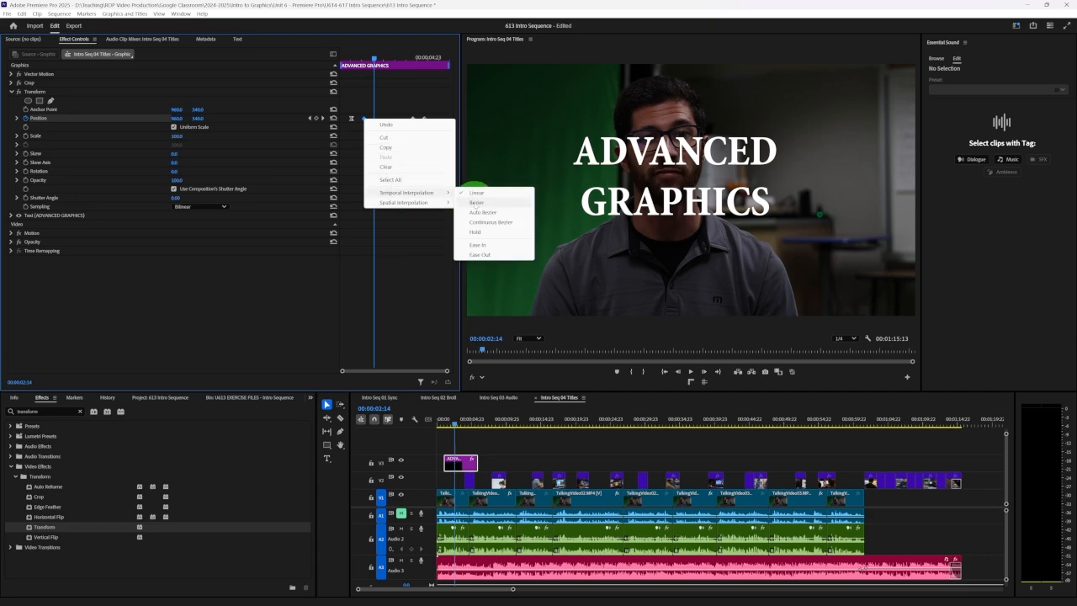
pyautogui.click(477, 247)
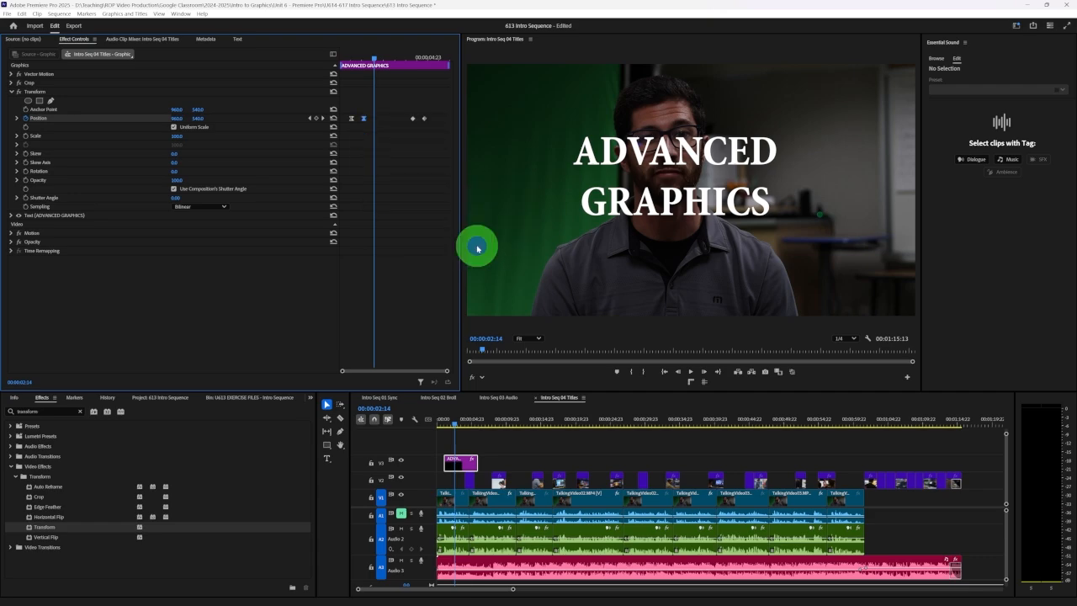
# - Apply Ease Out to the third and Ease In to the fourth Position keyframe of the title's exit, and preview the animation
pyautogui.rightClick(413, 121)
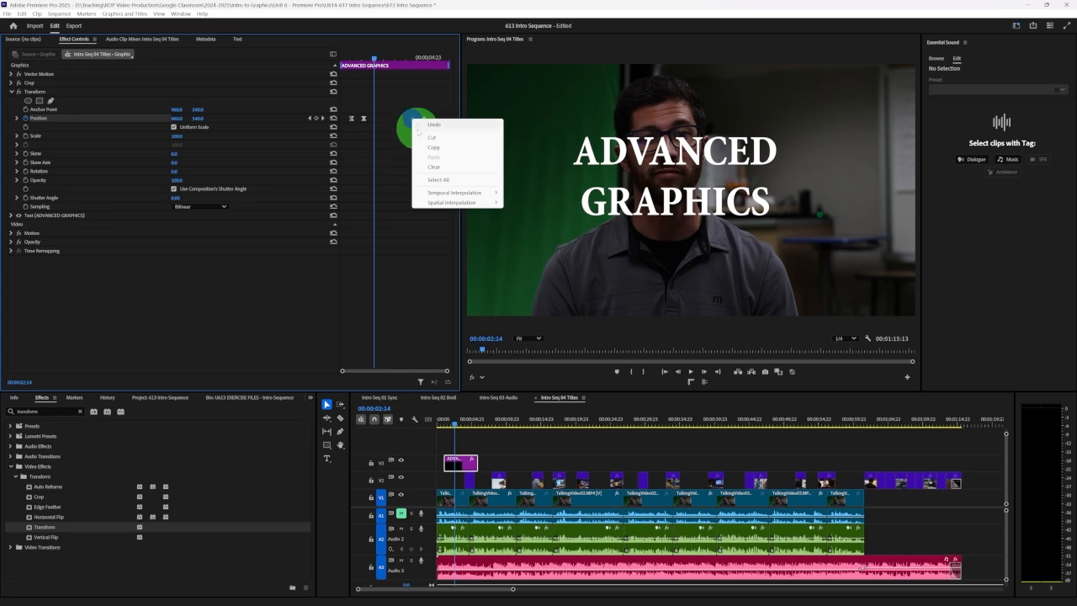
pyautogui.moveTo(460, 195)
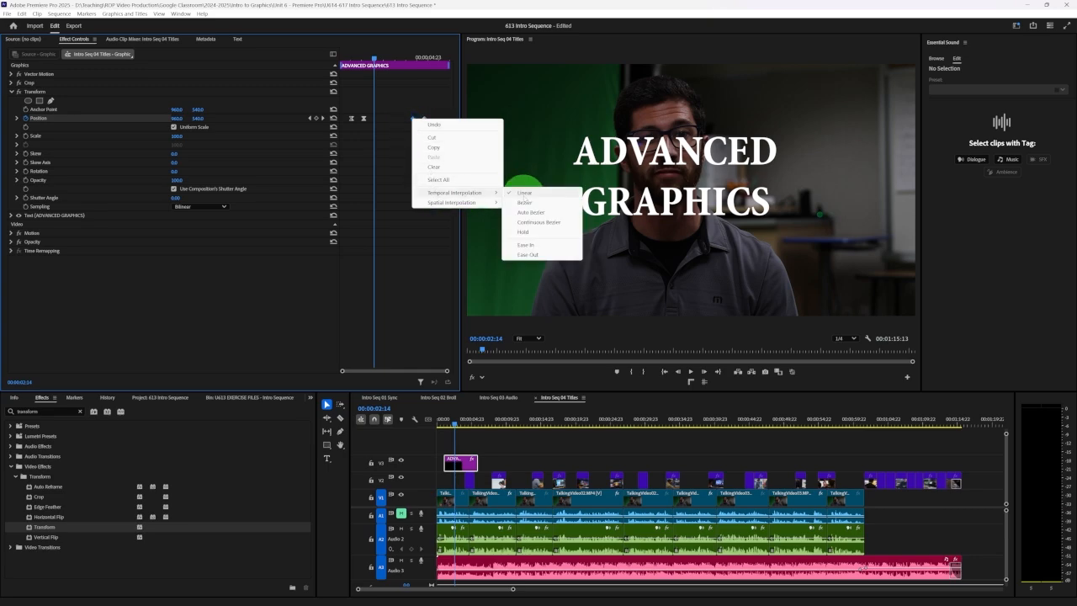
pyautogui.click(528, 253)
pyautogui.click(418, 118)
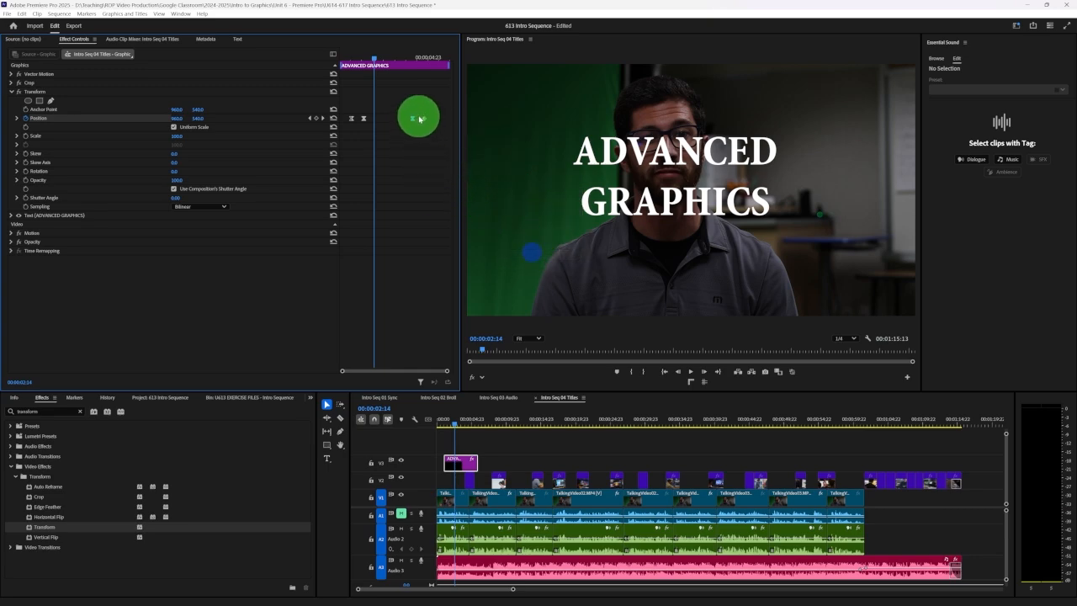
pyautogui.rightClick(420, 118)
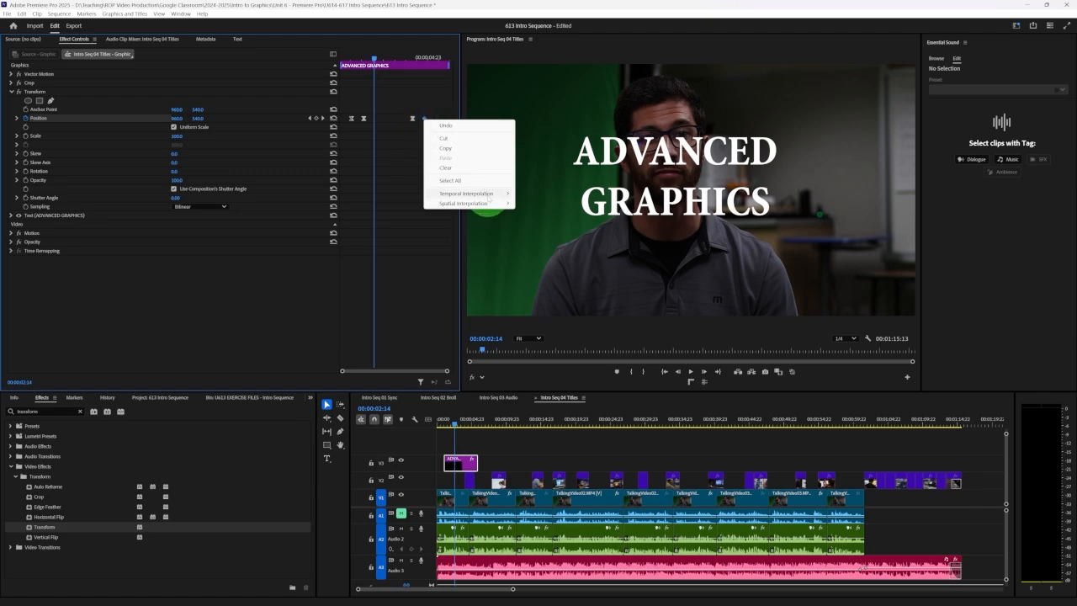
pyautogui.moveTo(490, 196)
pyautogui.click(534, 244)
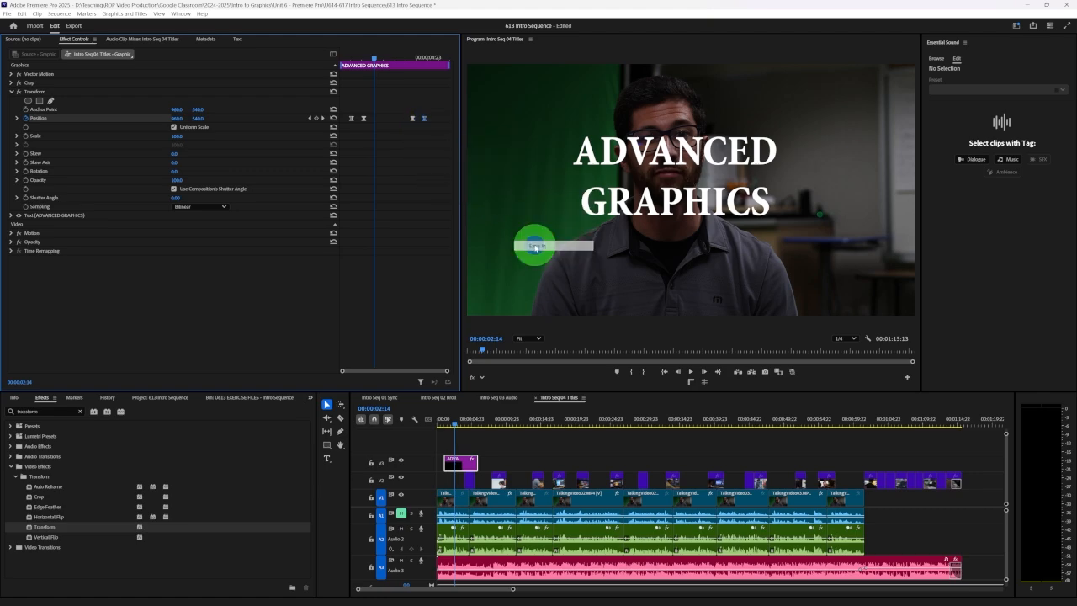
pyautogui.click(347, 57)
pyautogui.press('space')
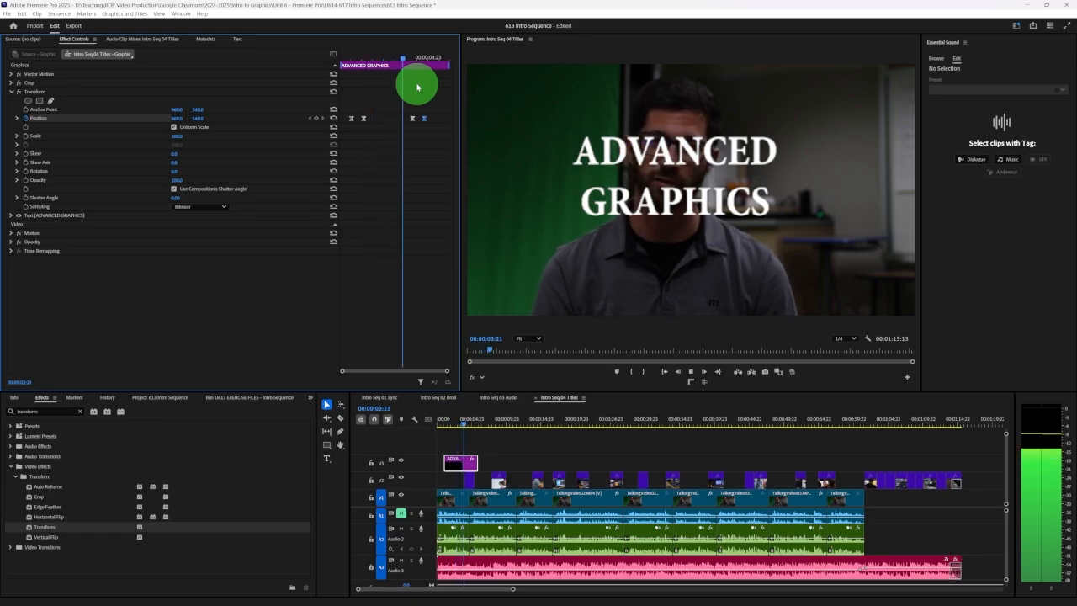
pyautogui.press('space')
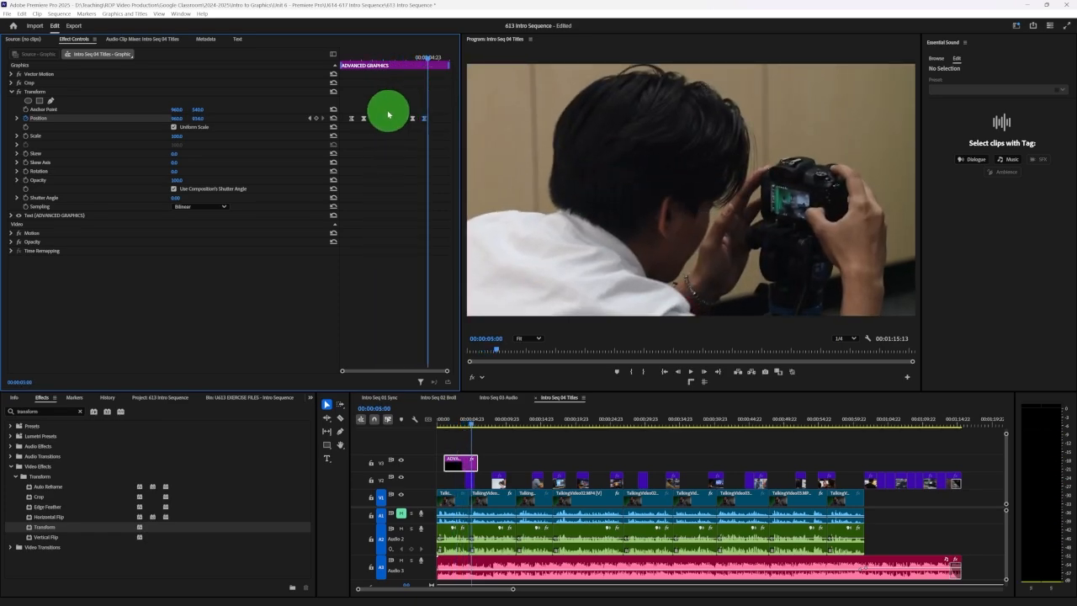
# - Move the second and third Position keyframes closer together to extend the title's eased entrance and exit, and preview the motion
pyautogui.click(364, 119)
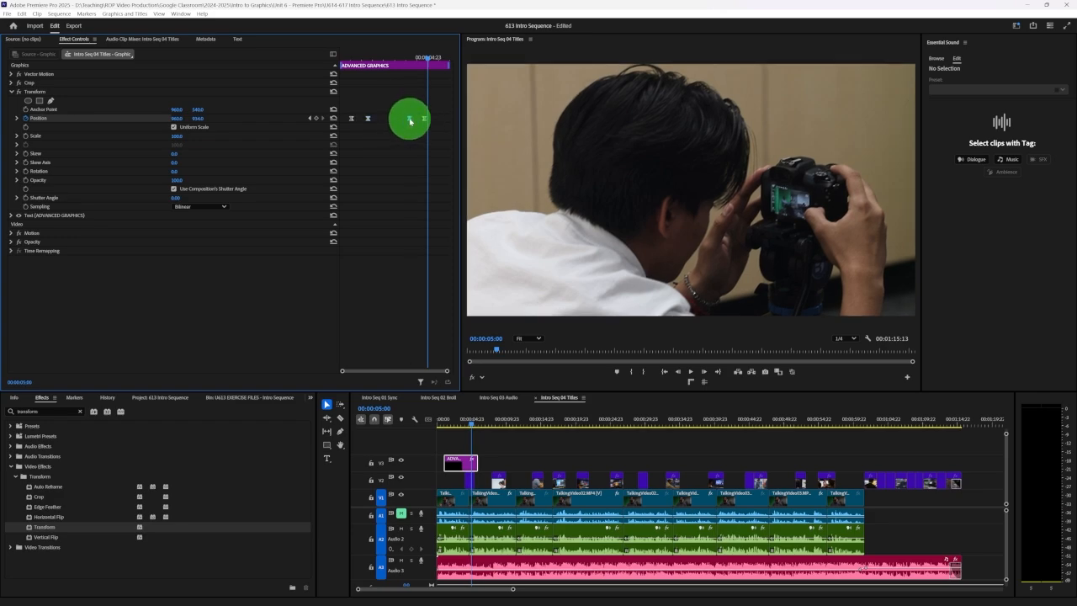
pyautogui.click(346, 59)
pyautogui.press('space')
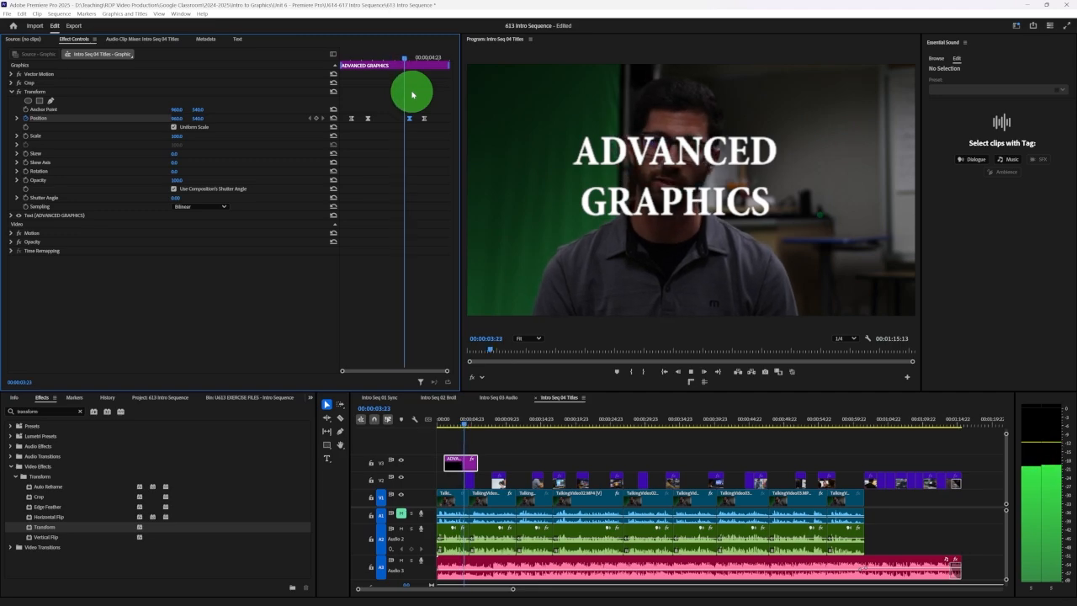
pyautogui.press('space')
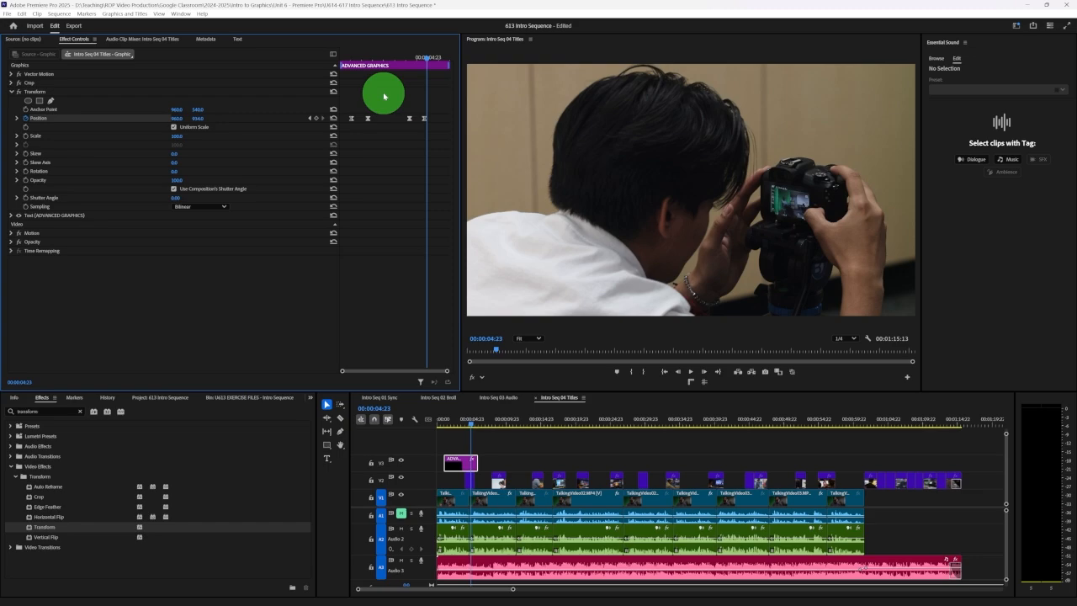
# - Play back the title's section near the sequence start repeatedly to check its entrance and exit
pyautogui.click(447, 421)
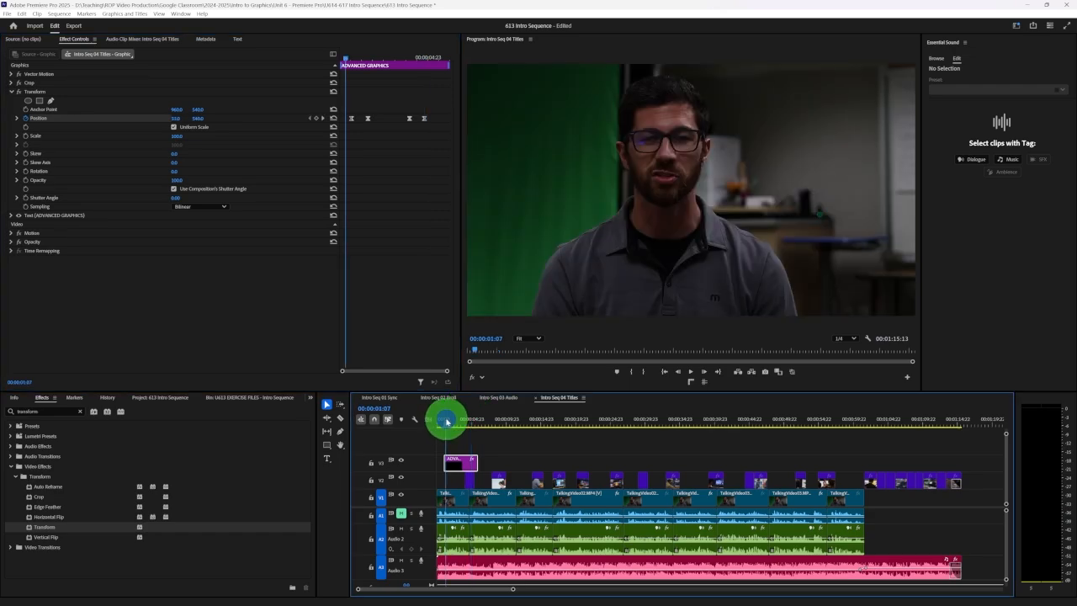
pyautogui.moveTo(445, 422)
pyautogui.mouseDown()
pyautogui.moveTo(454, 443)
pyautogui.moveTo(441, 425)
pyautogui.mouseUp()
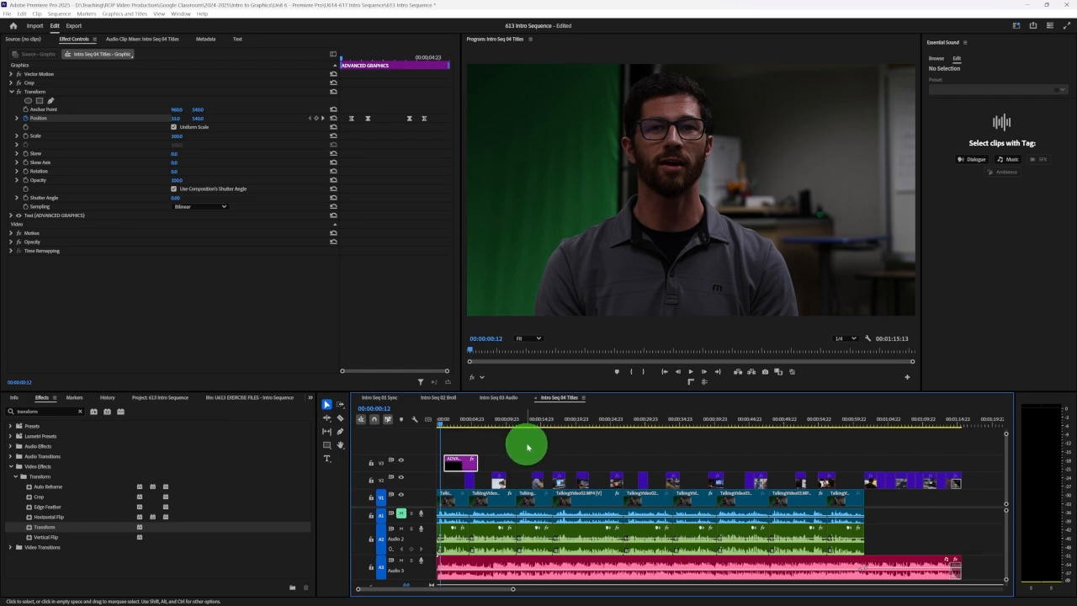
pyautogui.press('space')
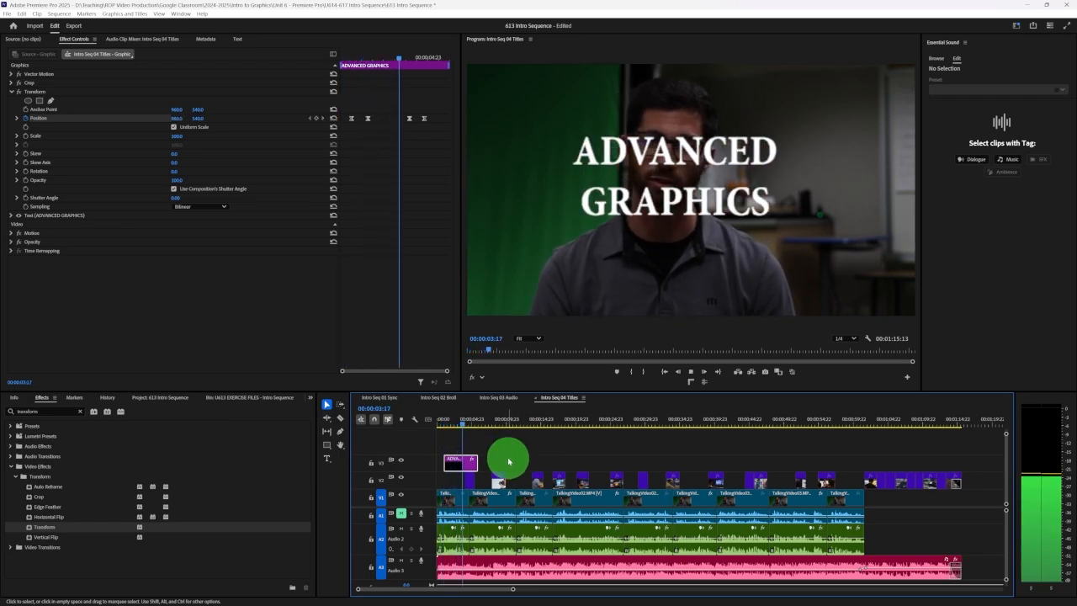
pyautogui.press('space')
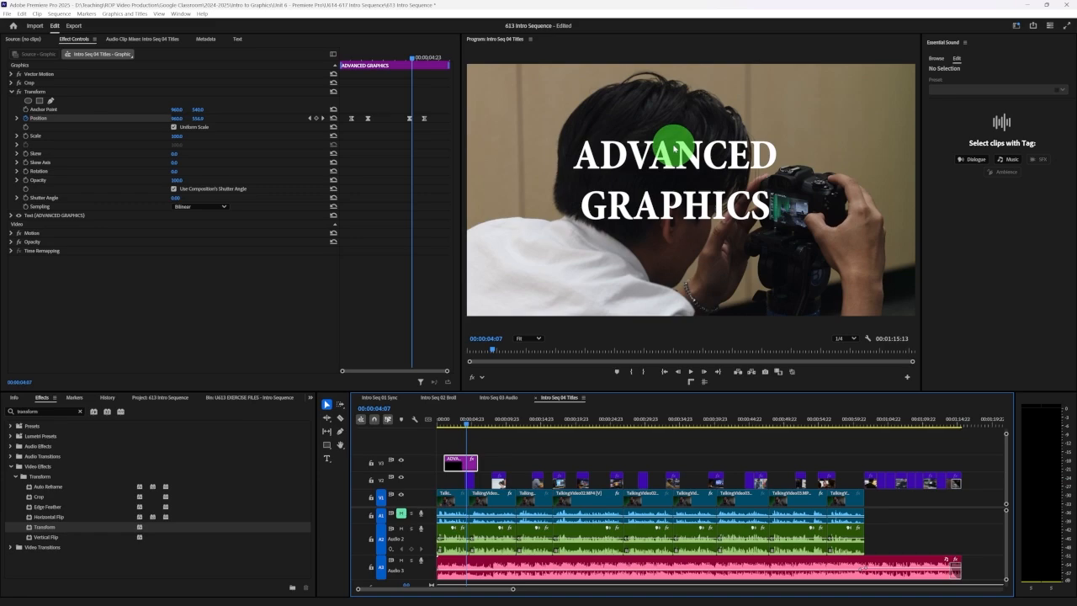
pyautogui.click(454, 428)
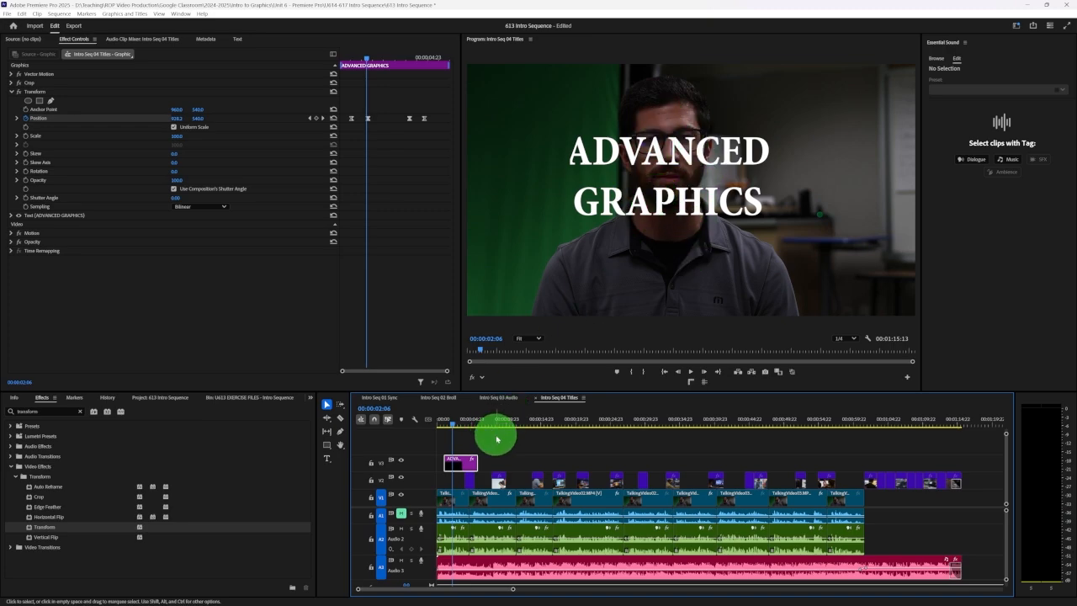
pyautogui.click(447, 421)
pyautogui.press('space')
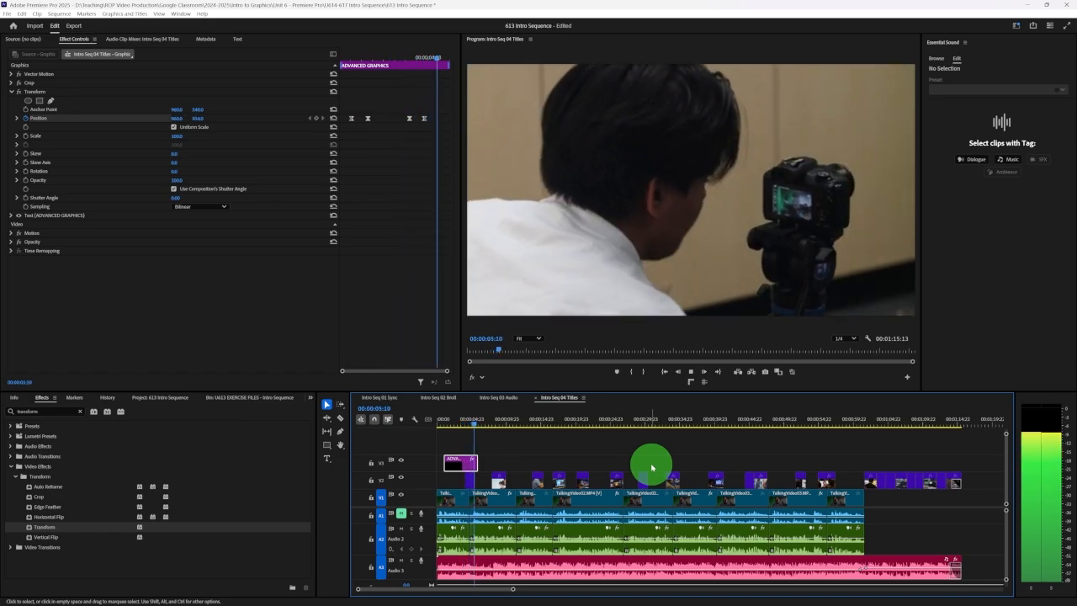
pyautogui.press('space')
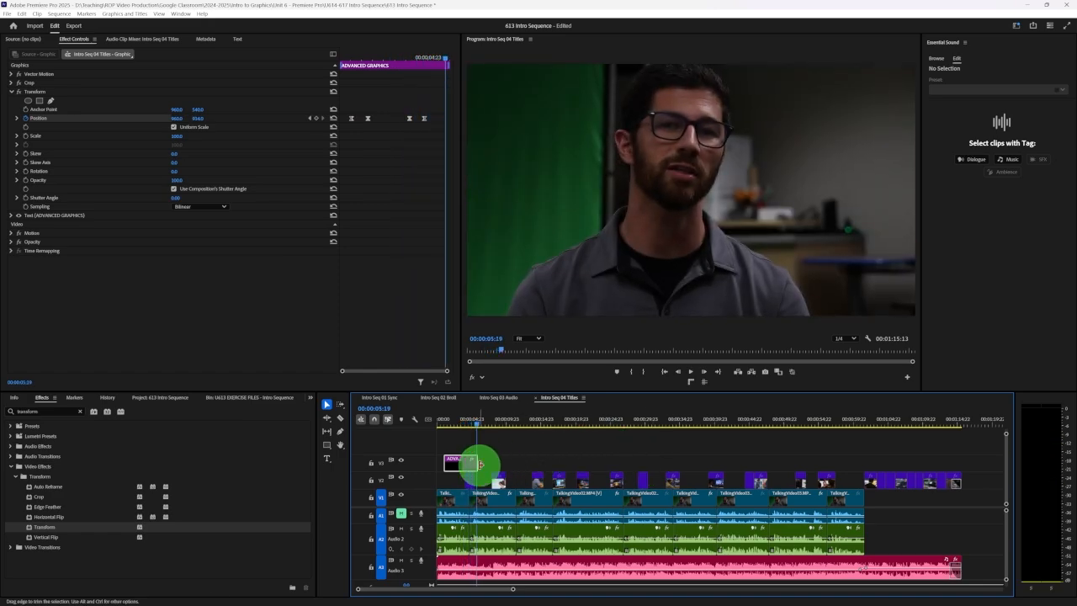
# - Try to shift the ADVANCED GRAPHICS clip farther along track V3, undo it, and return the playhead to 00:00:00:22
pyautogui.moveTo(458, 463); pyautogui.dragTo(514, 463)
pyautogui.hotkey('ctrl', 'z')
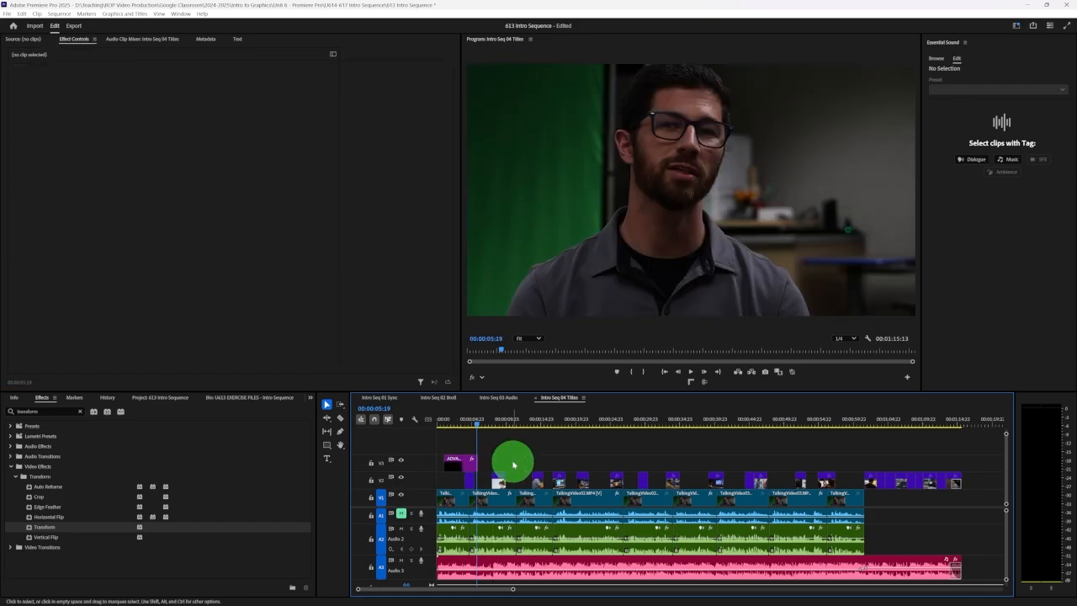
pyautogui.click(460, 422)
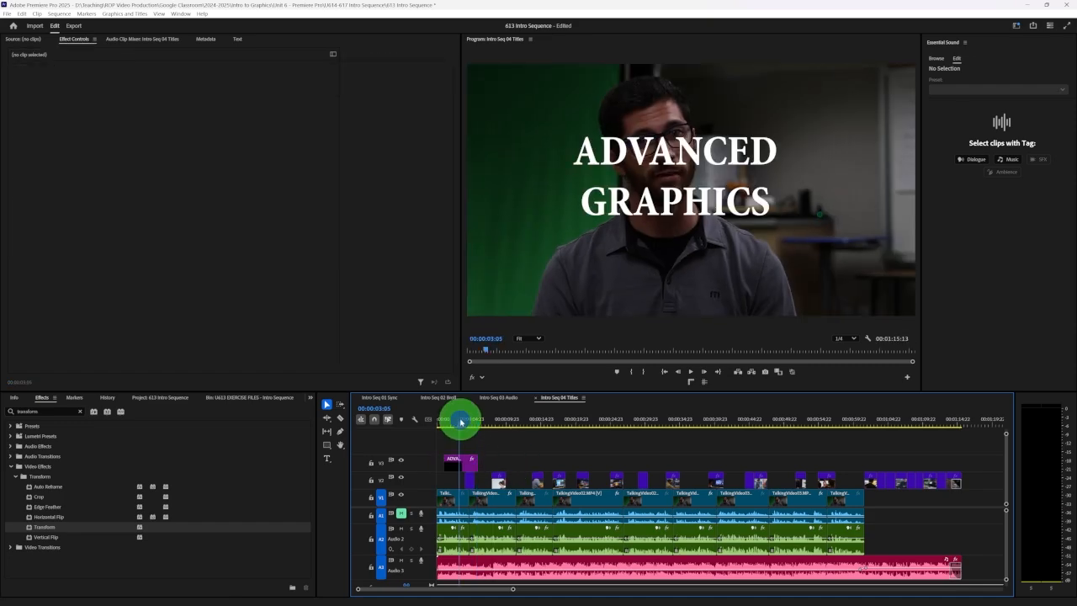
pyautogui.click(444, 421)
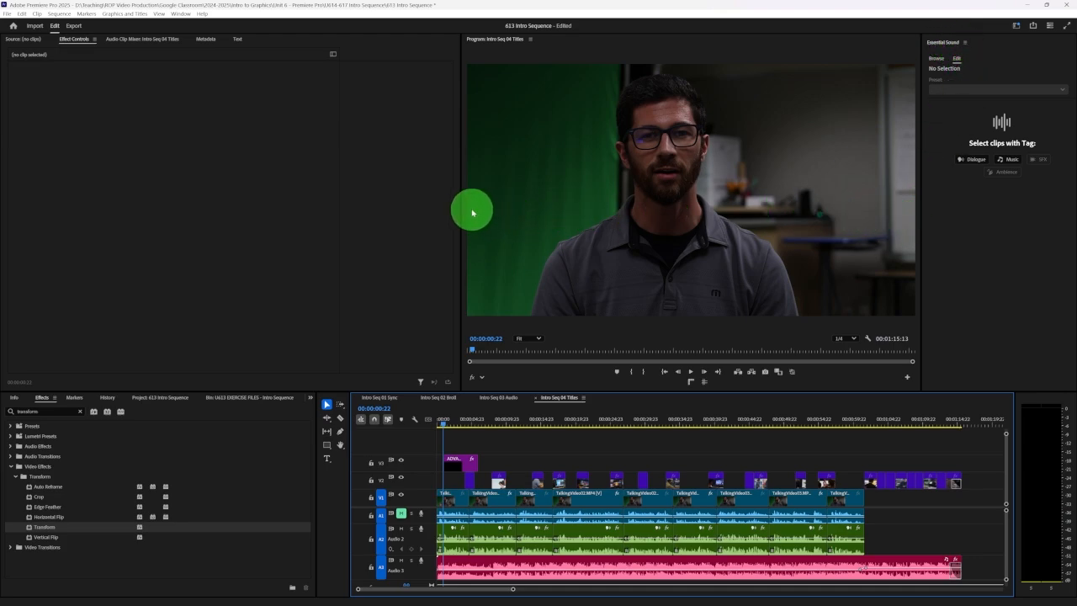
# - Transcribe TalkingAudio01.wav, TalkingAudio02.wav and TalkingAudio03.wav, leaving the Purple Planet Music track out of the transcription
pyautogui.click(181, 14)
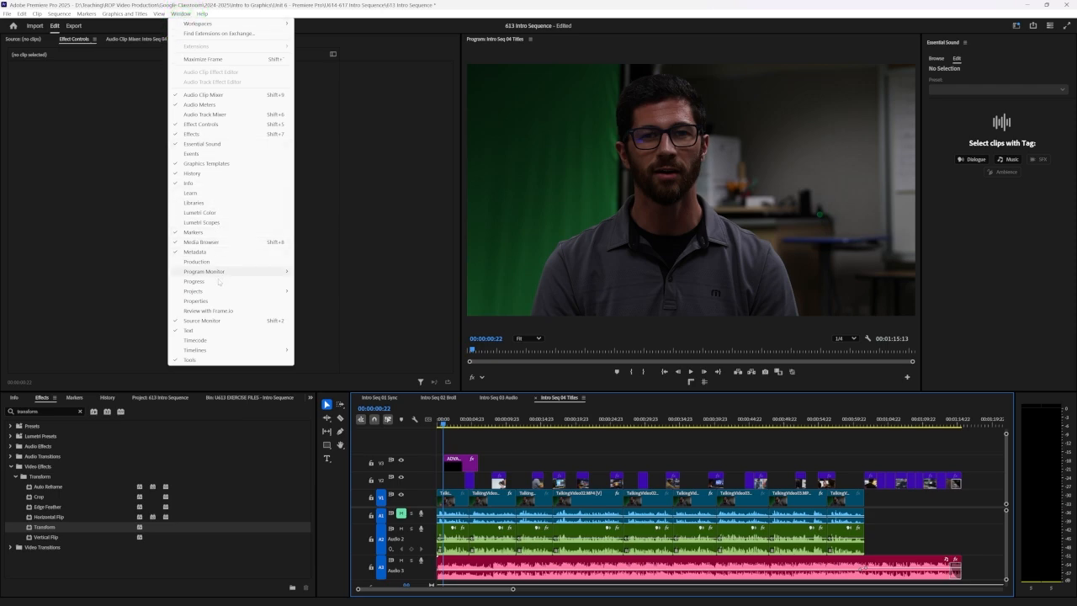
pyautogui.click(213, 331)
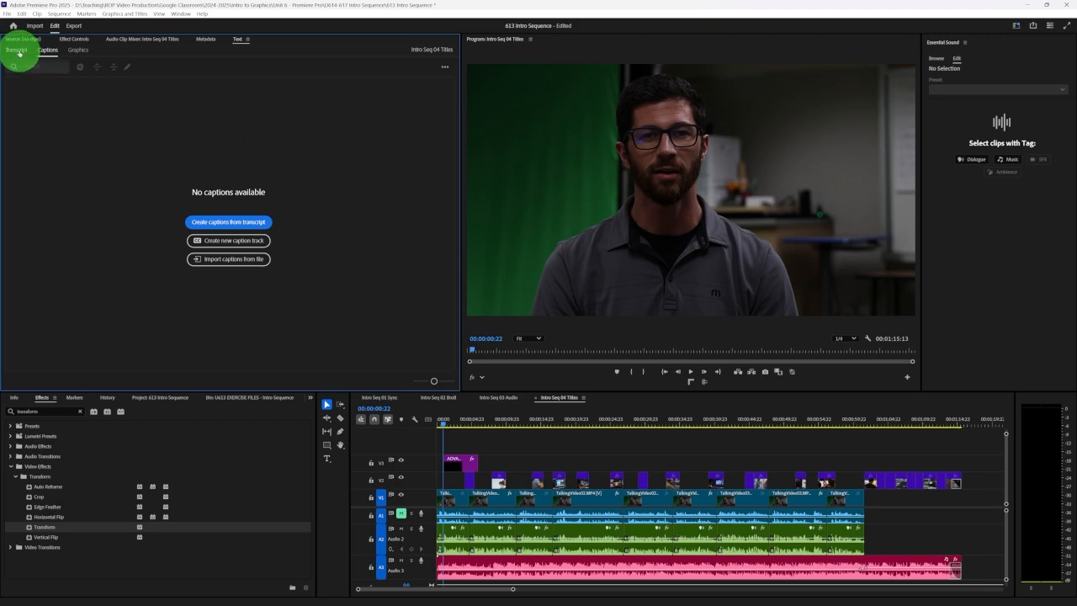
pyautogui.click(18, 51)
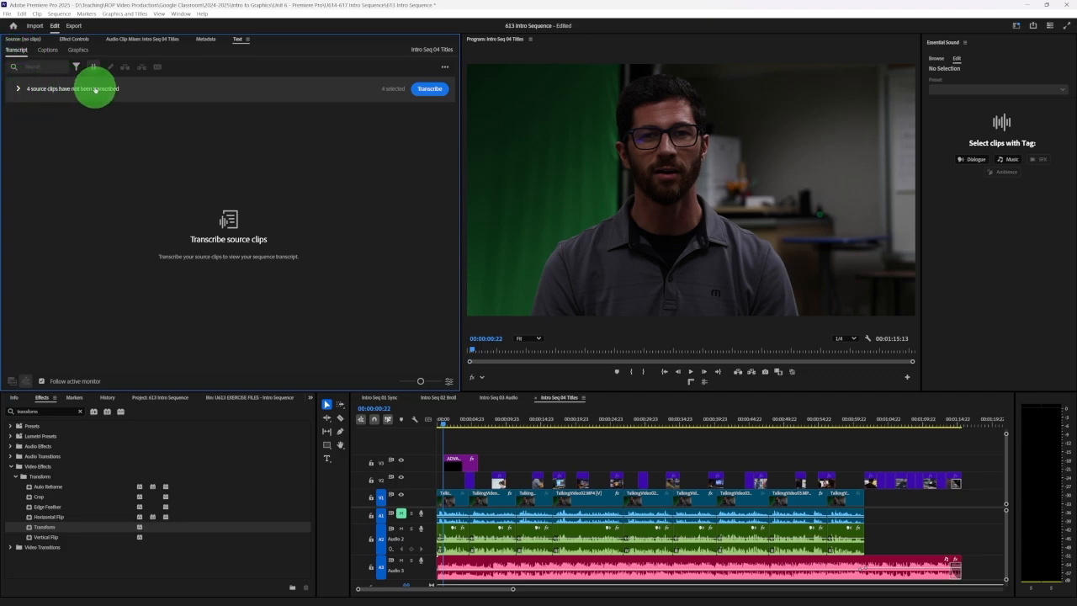
pyautogui.click(18, 89)
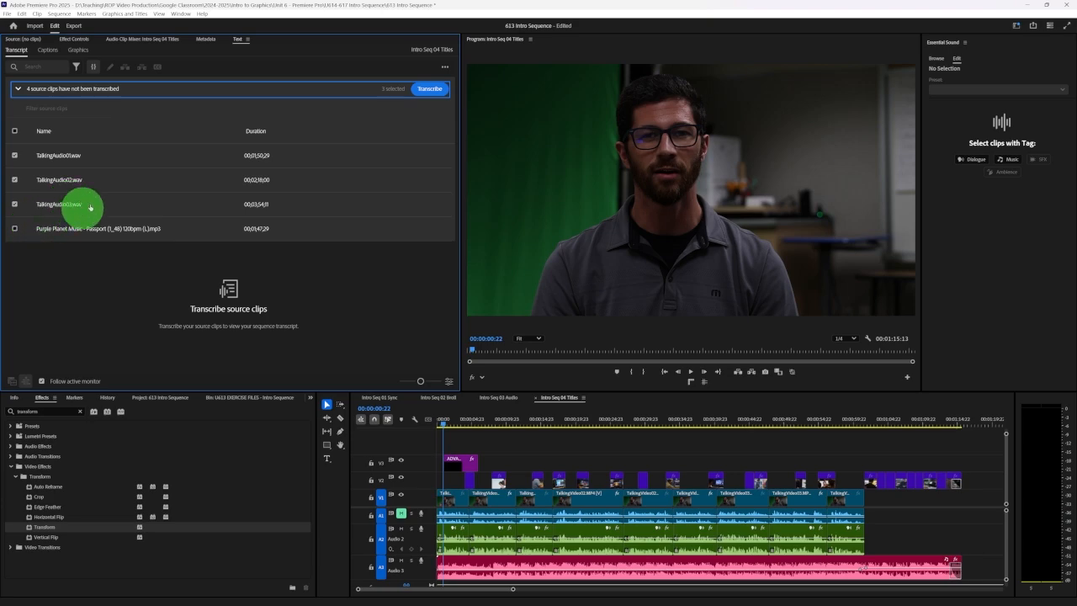
pyautogui.click(439, 91)
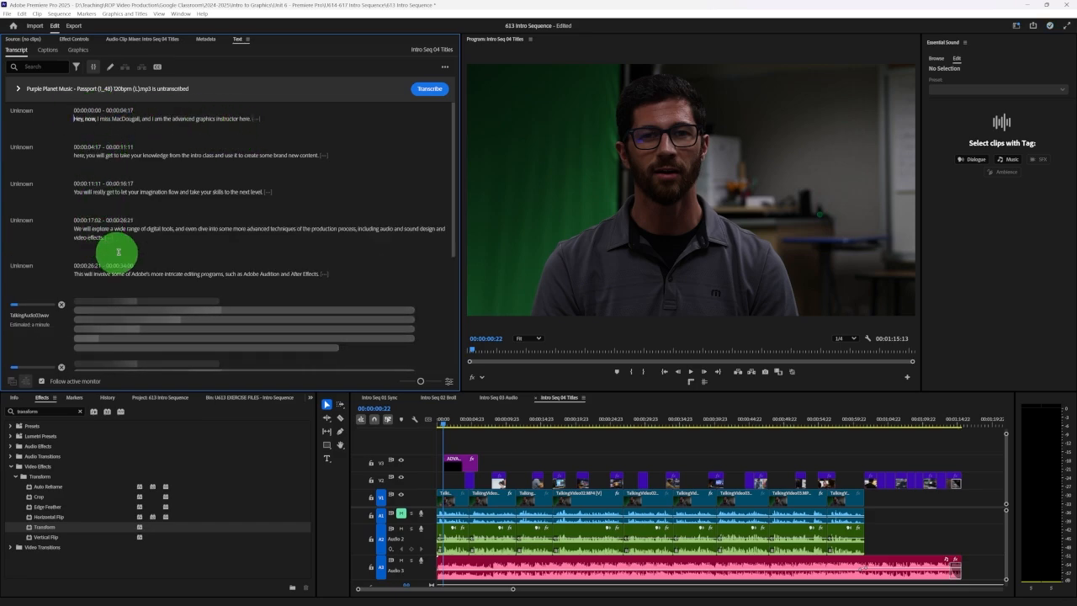
# - Review the sequence transcript and create captions from it with the Subtitle default preset
pyautogui.scroll(-3, 160, 248)
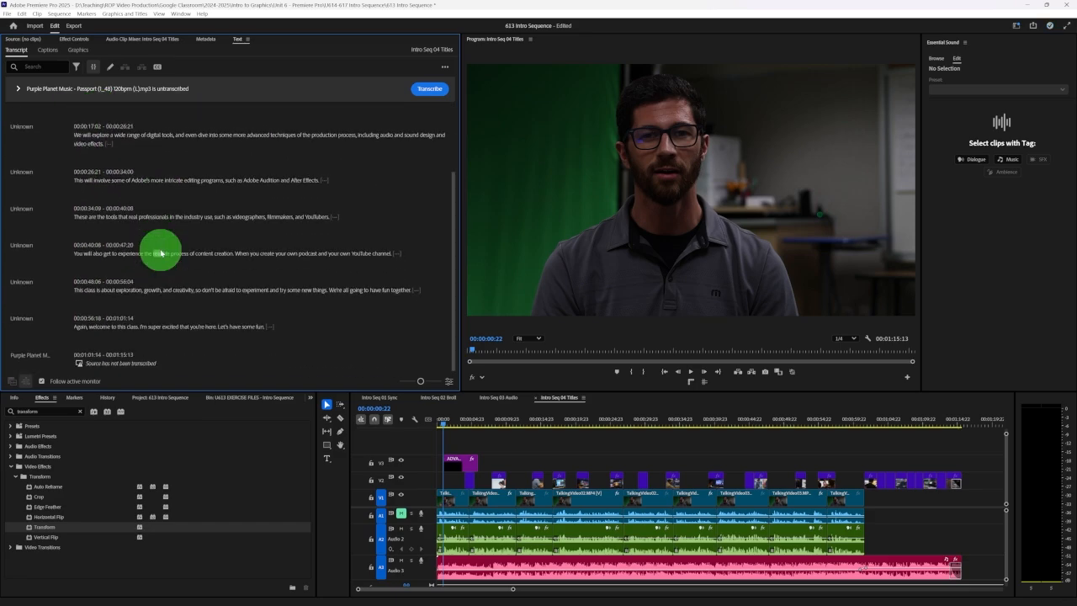
pyautogui.scroll(3, 160, 249)
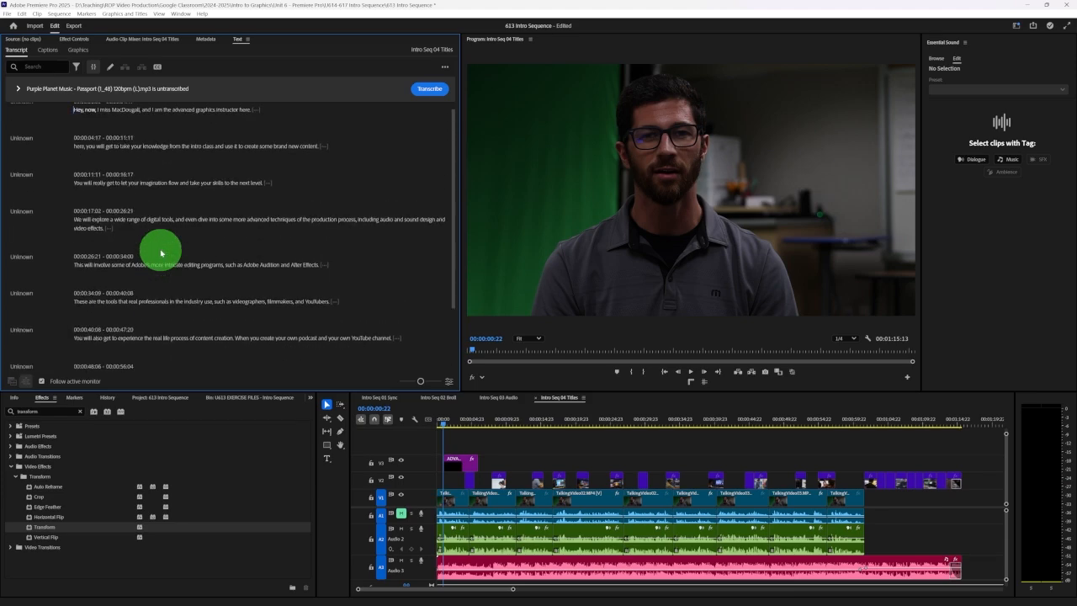
pyautogui.scroll(1, 160, 252)
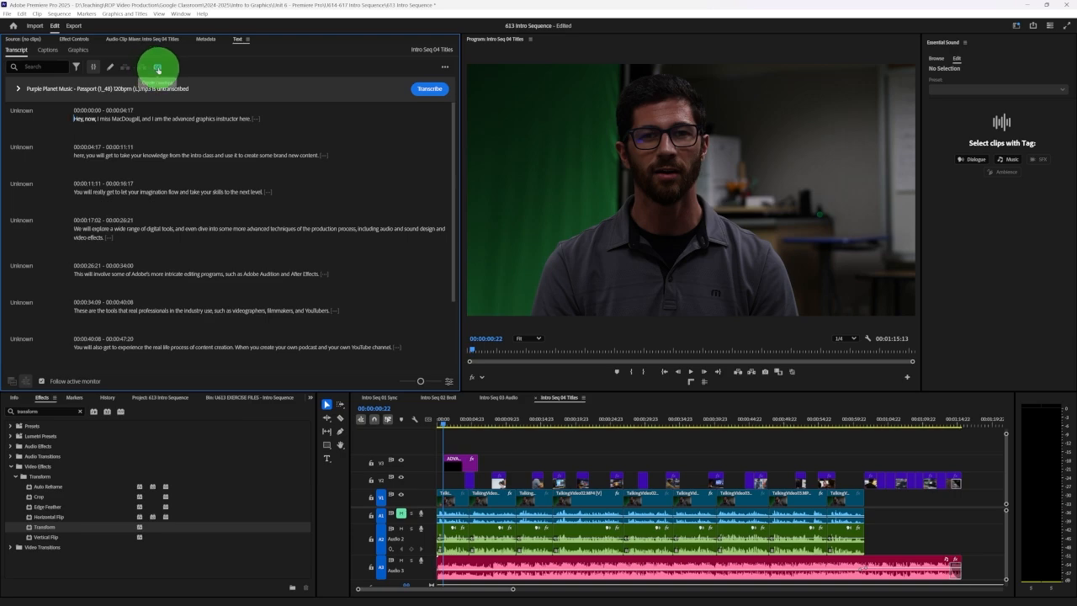
pyautogui.click(158, 68)
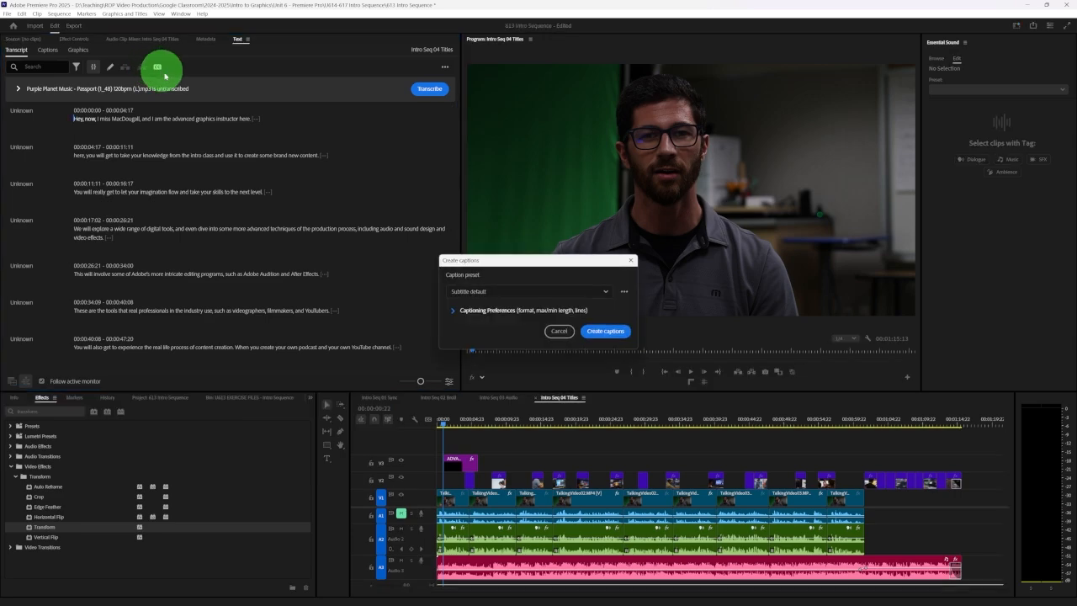
pyautogui.click(595, 332)
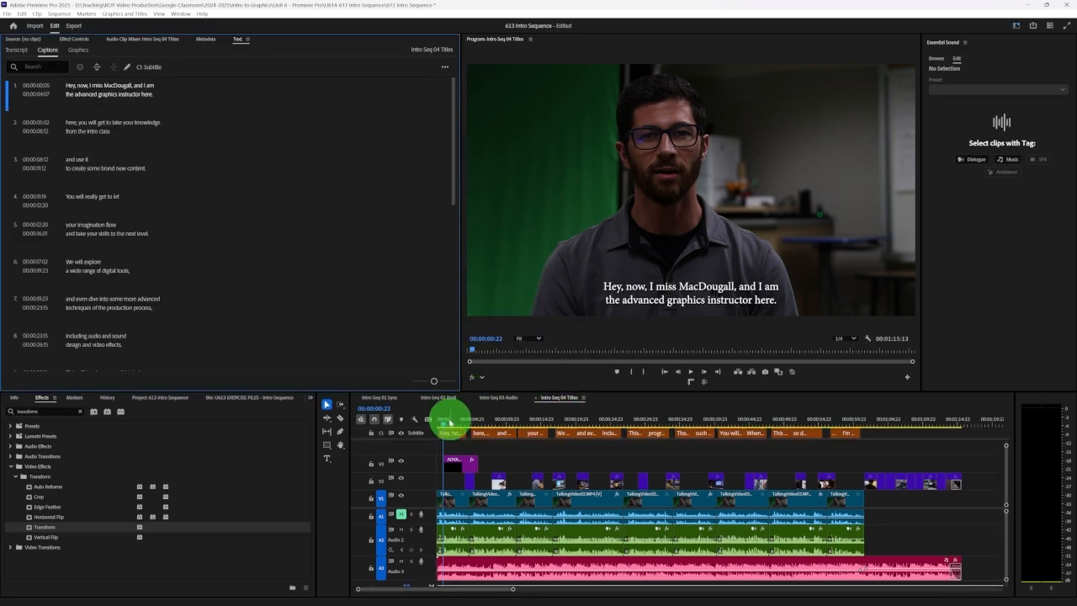
# - Play back the sequence from its start to check the captions against the dialogue
pyautogui.click(438, 424)
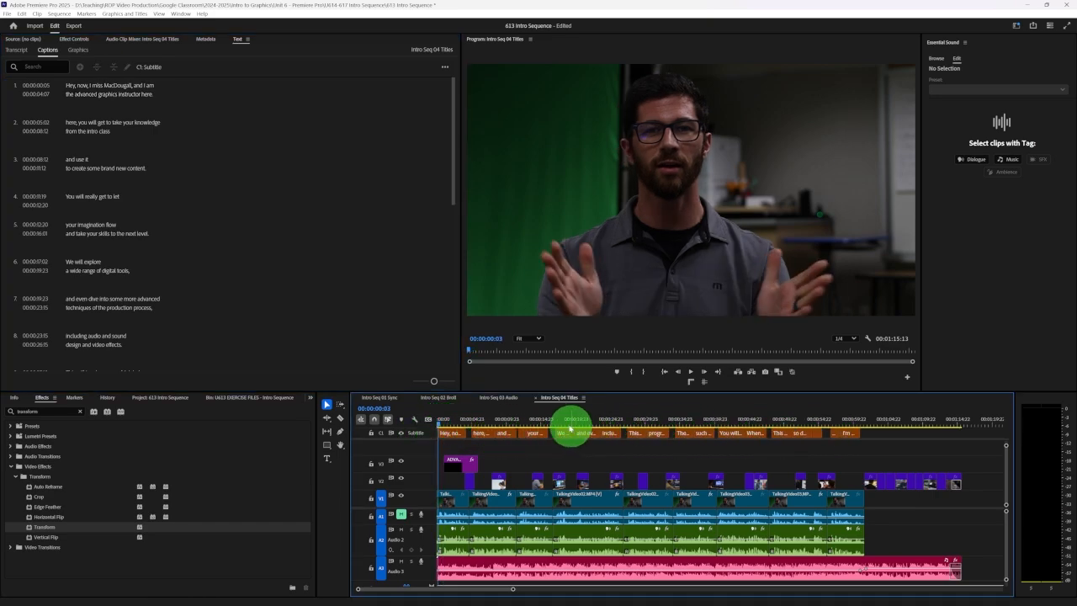
pyautogui.press('space')
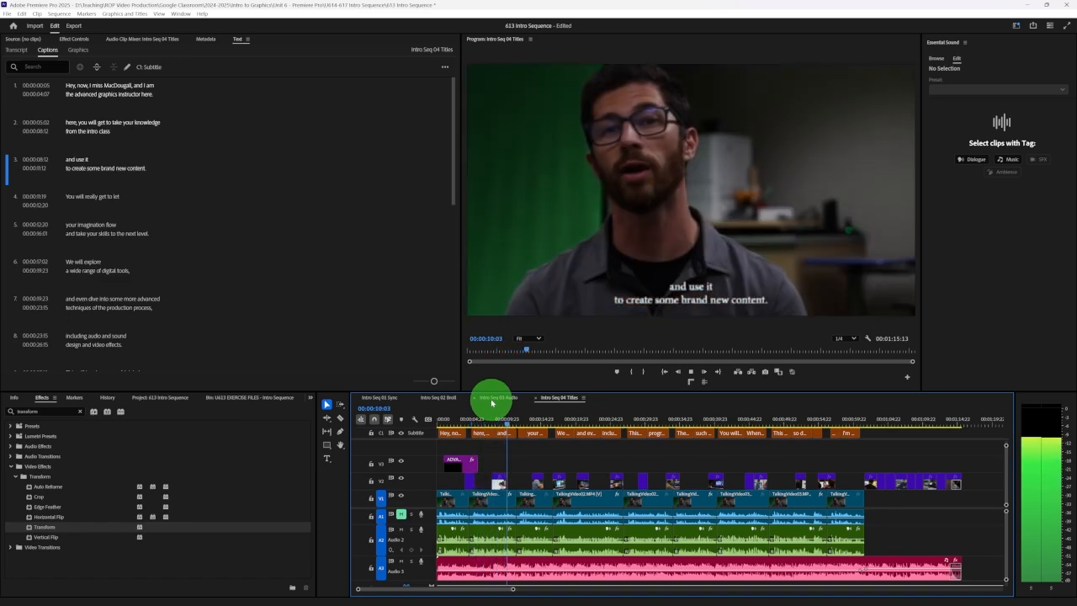
pyautogui.press('space')
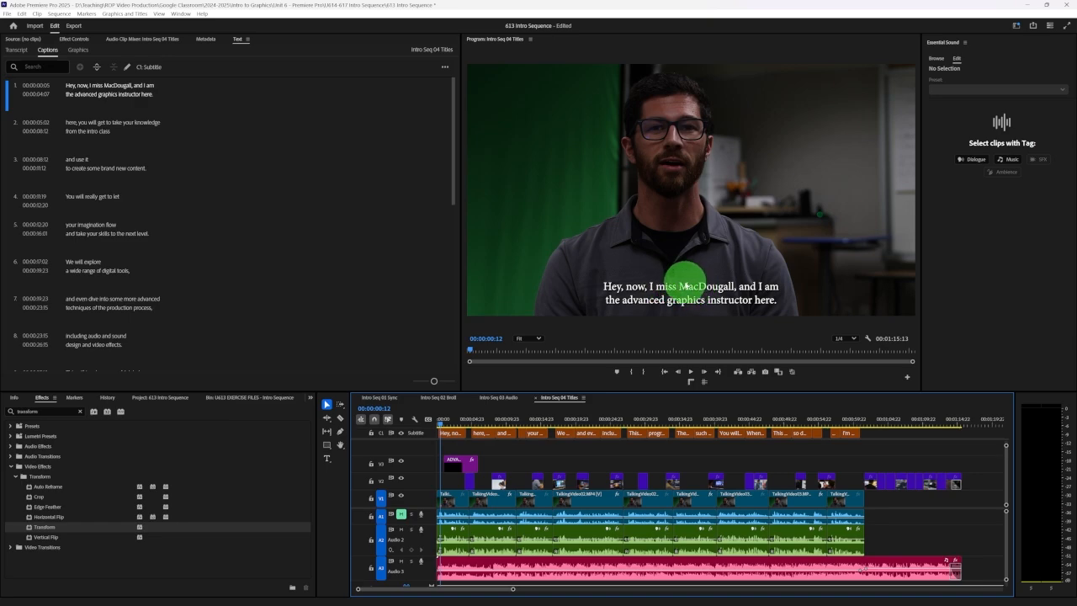
# - In the first caption, replace "miss" with "Mr." and correct the spelling of the instructor's surname
pyautogui.doubleClick(102, 86)
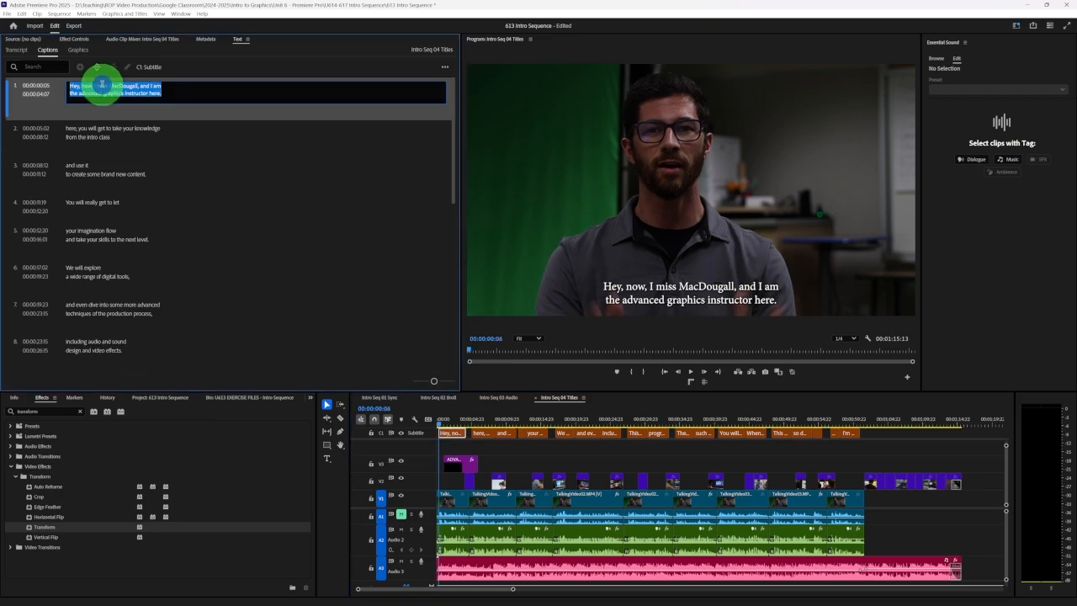
pyautogui.click(107, 86)
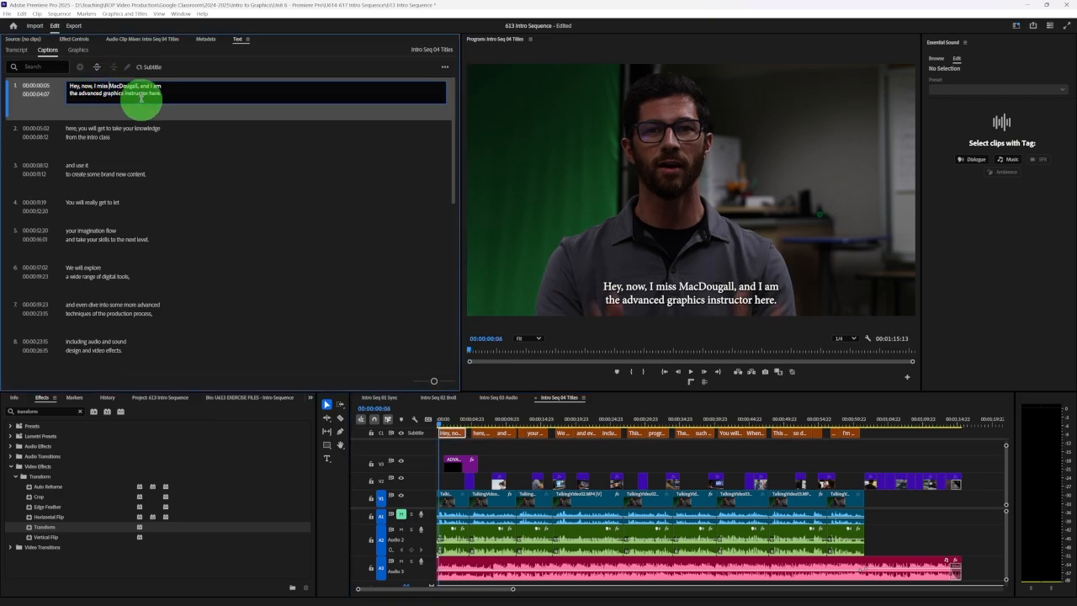
pyautogui.press('BackSpace')
pyautogui.press('BackSpace')
pyautogui.press('BackSpace')
pyautogui.press('BackSpace')
pyautogui.press('BackSpace')
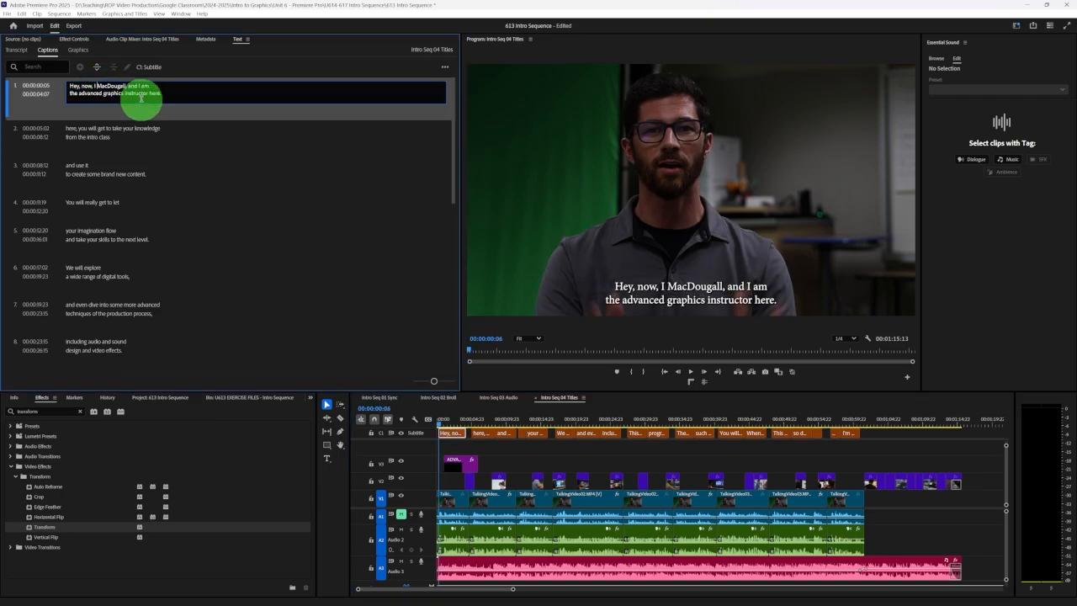
pyautogui.write('Mr.')
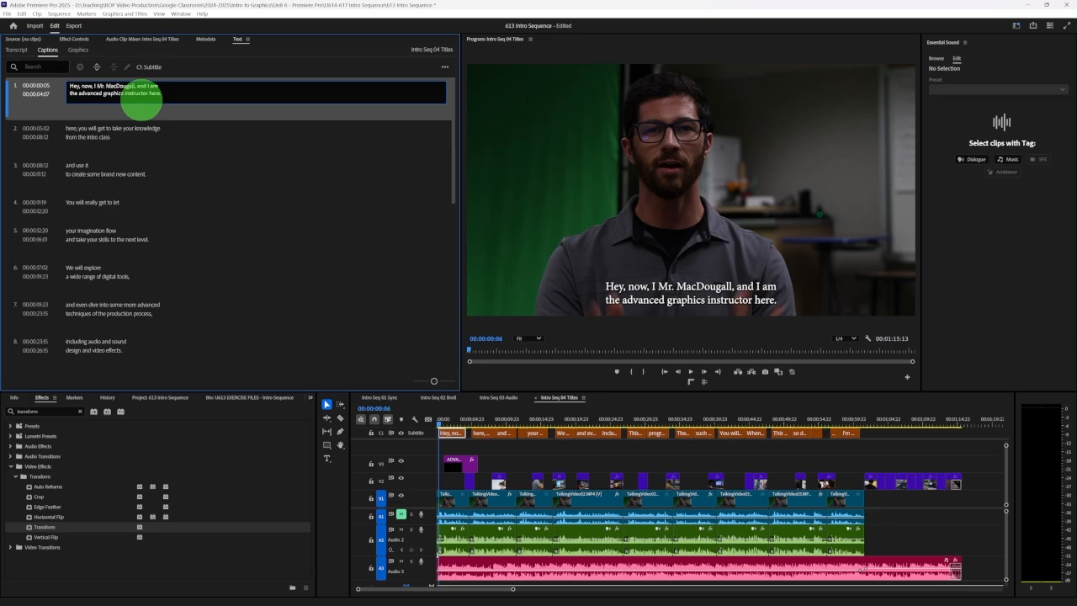
pyautogui.press('BackSpace')
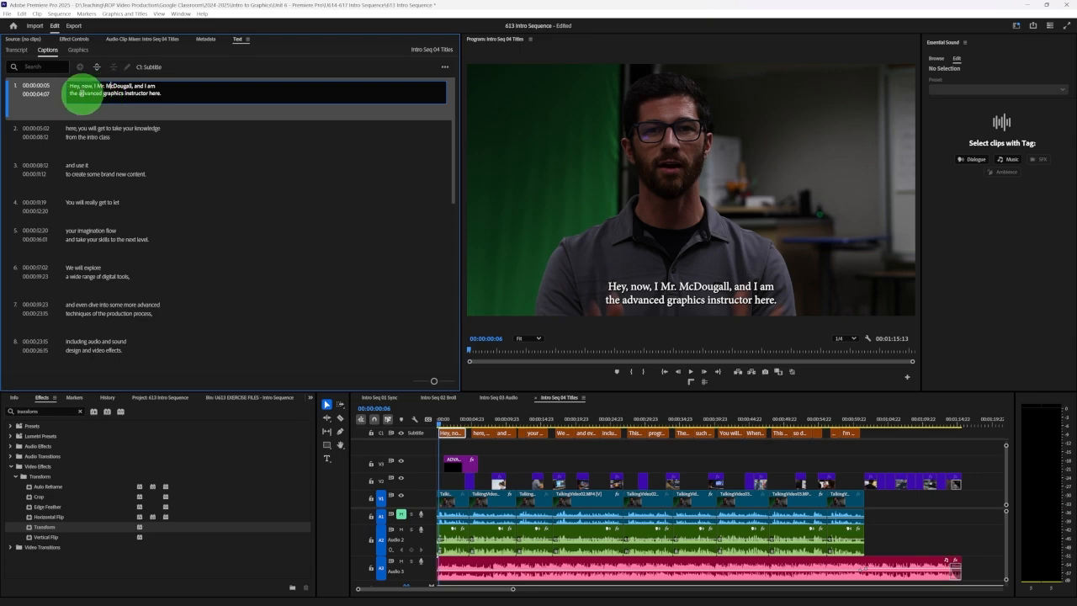
# - Capitalize both words of the course name in the first caption to read "Advanced Graphics"
pyautogui.click(81, 94)
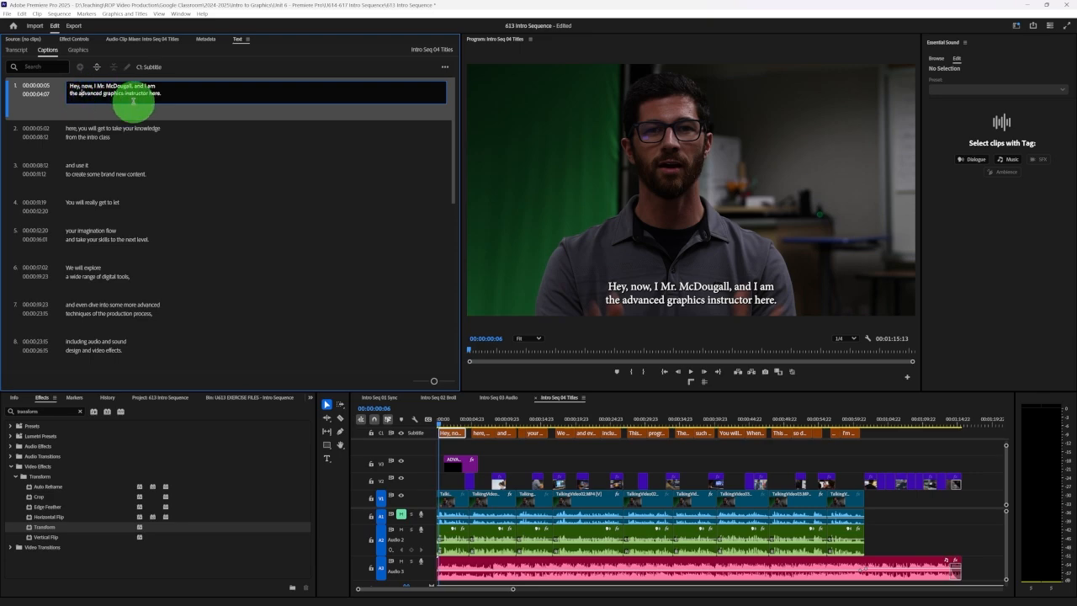
pyautogui.press('Delete')
pyautogui.write('A')
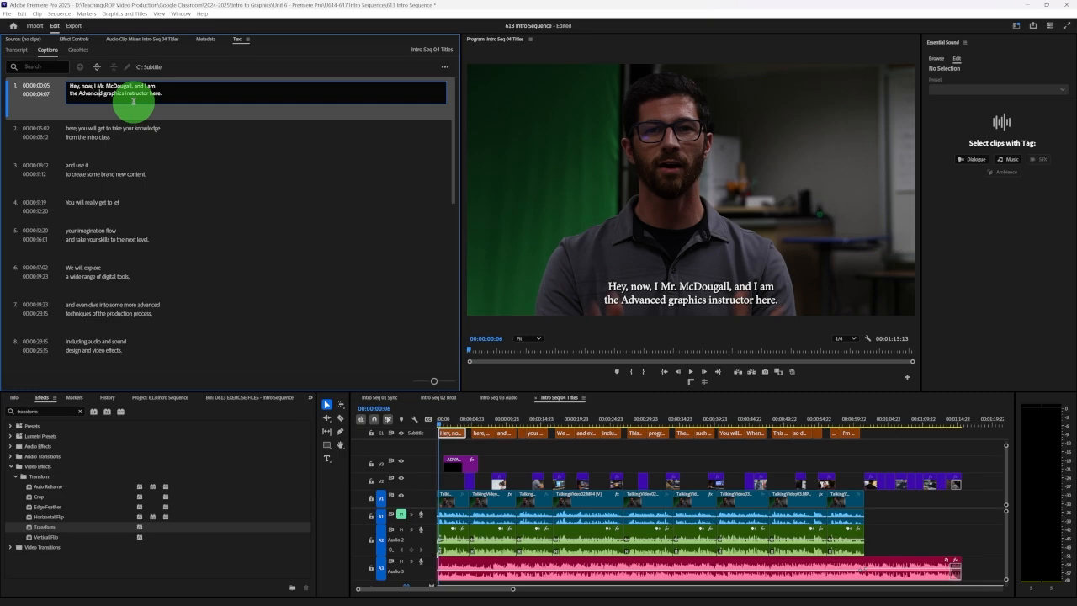
pyautogui.press('Delete')
pyautogui.write('G')
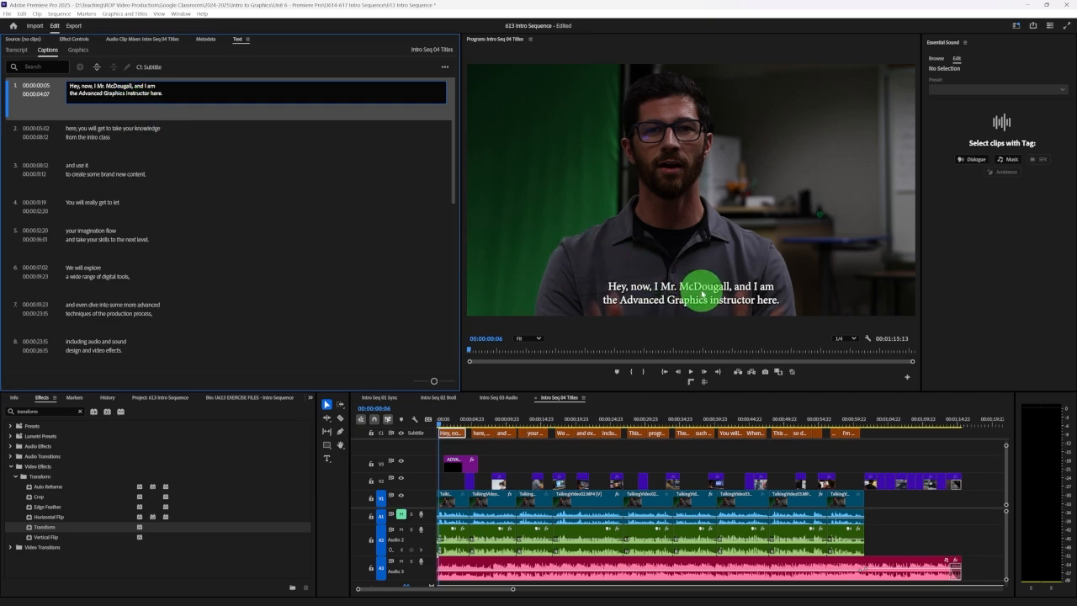
# - Examine the remaining captions through the end of the list for transcription errors, and return to the first caption
pyautogui.click(224, 133)
pyautogui.click(224, 171)
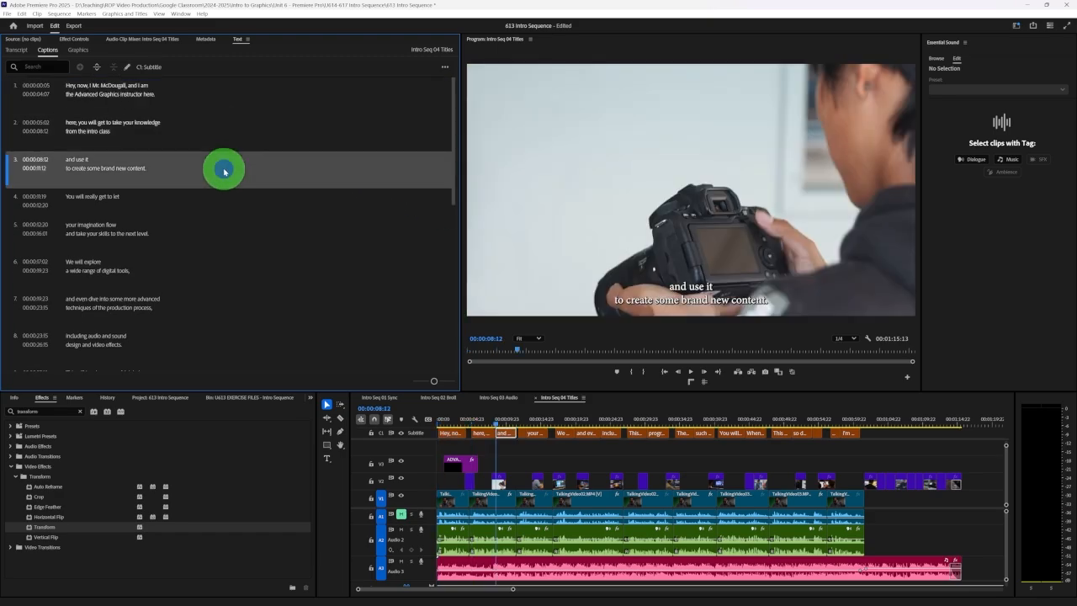
pyautogui.click(242, 200)
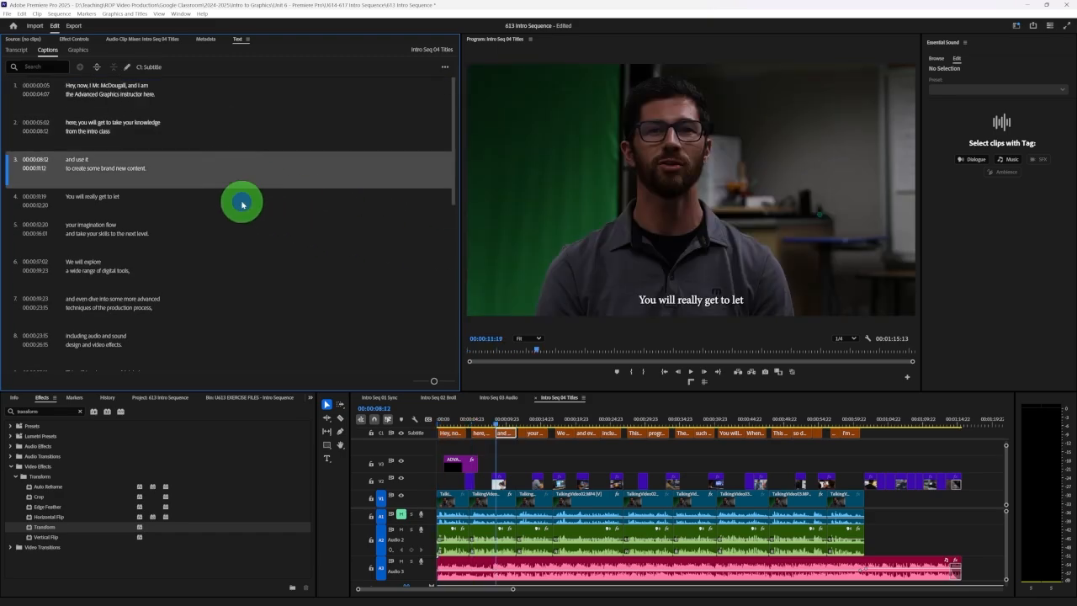
pyautogui.click(246, 232)
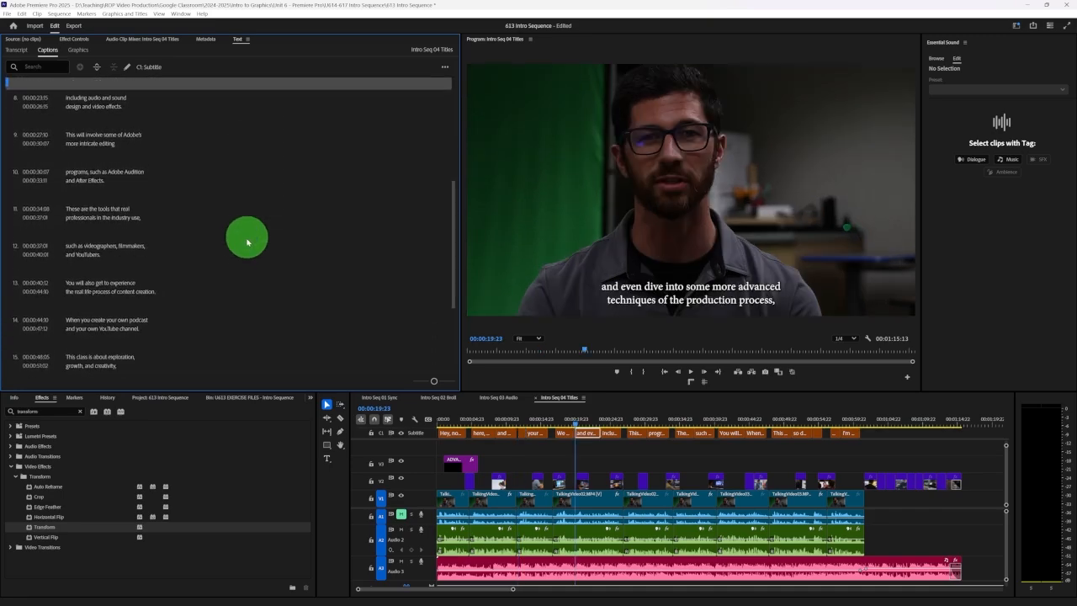
pyautogui.click(248, 251)
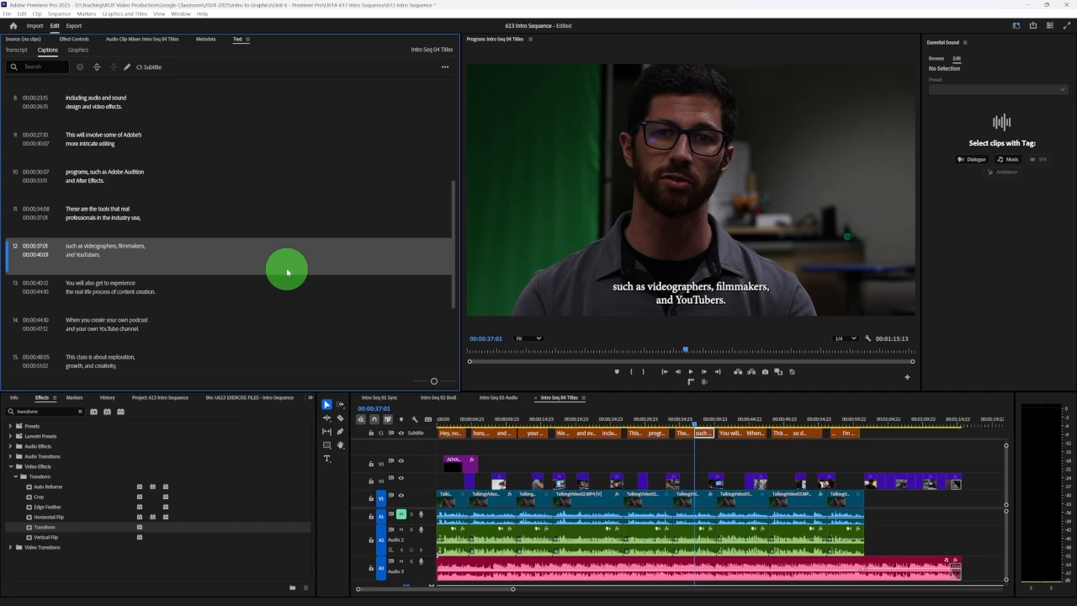
pyautogui.click(284, 262)
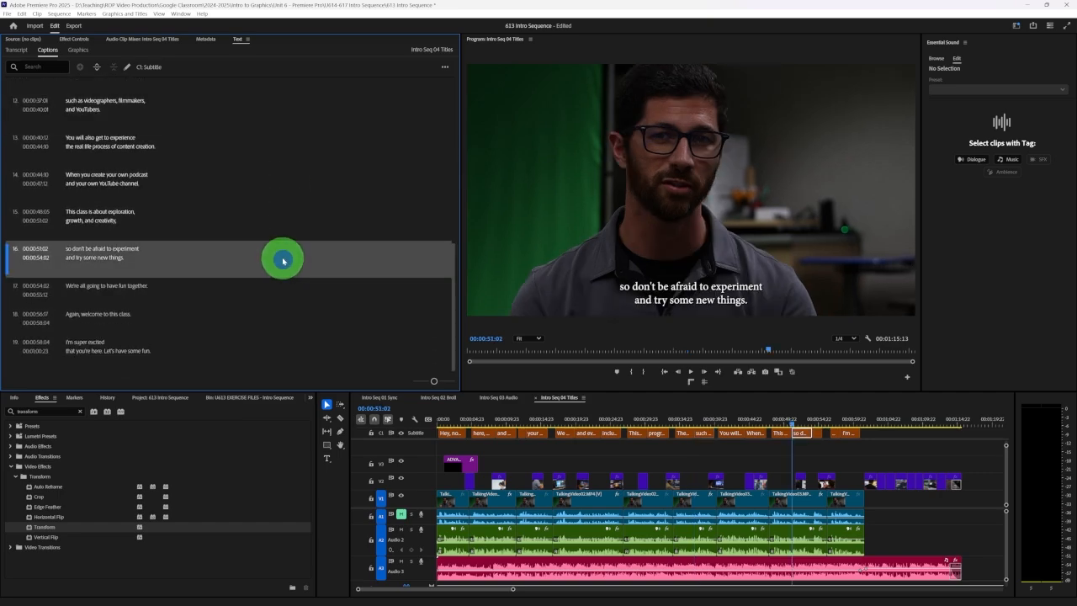
pyautogui.scroll(10, 285, 261)
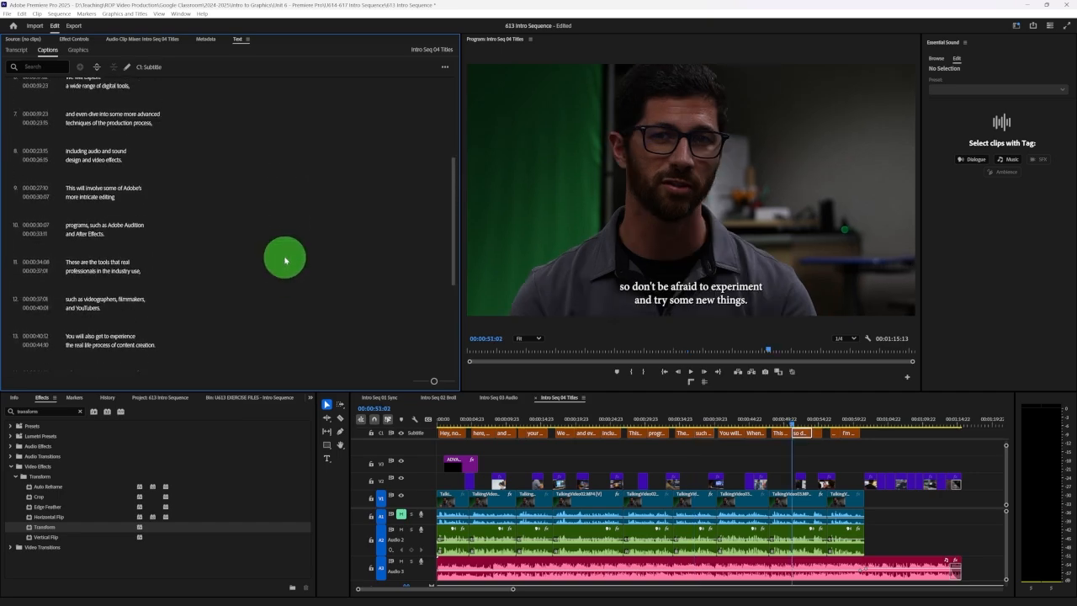
pyautogui.click(272, 91)
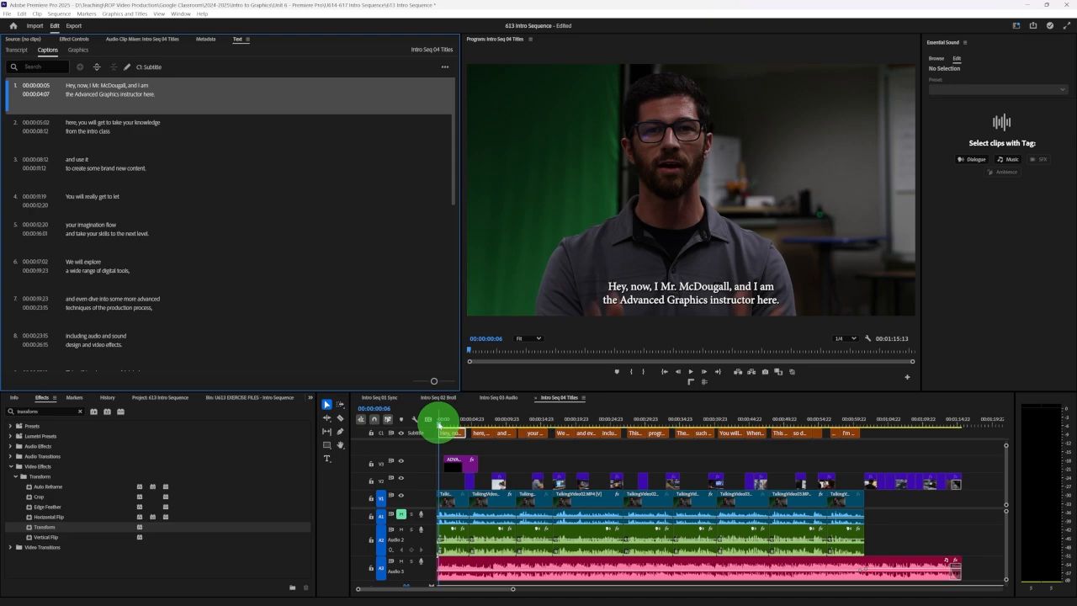
# - Play back the opening captions to check the corrected text, and return the playhead to 00:00:00:06
pyautogui.click(528, 451)
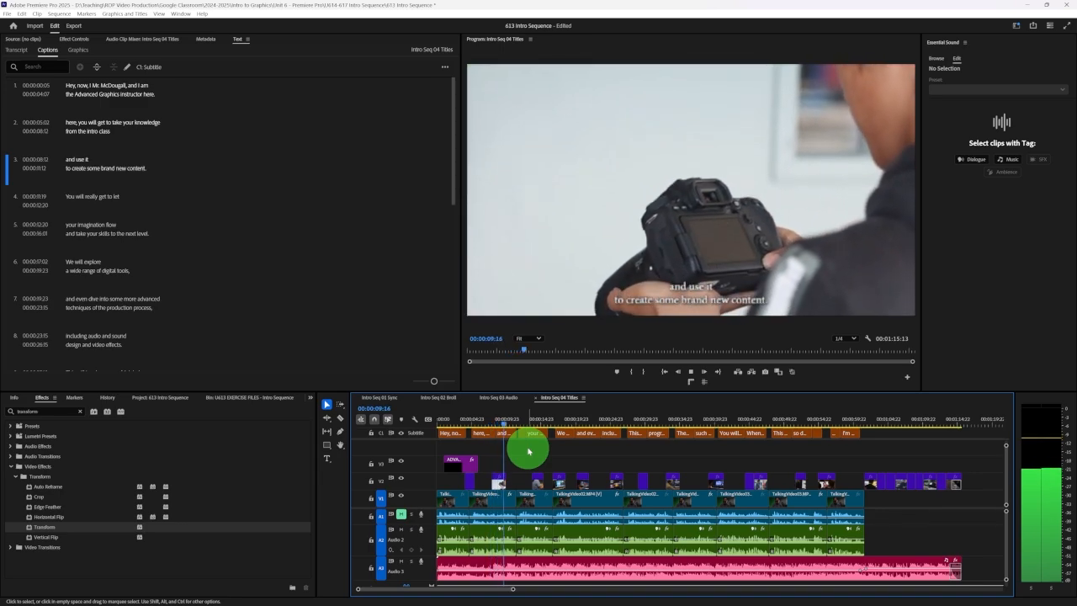
pyautogui.press('space')
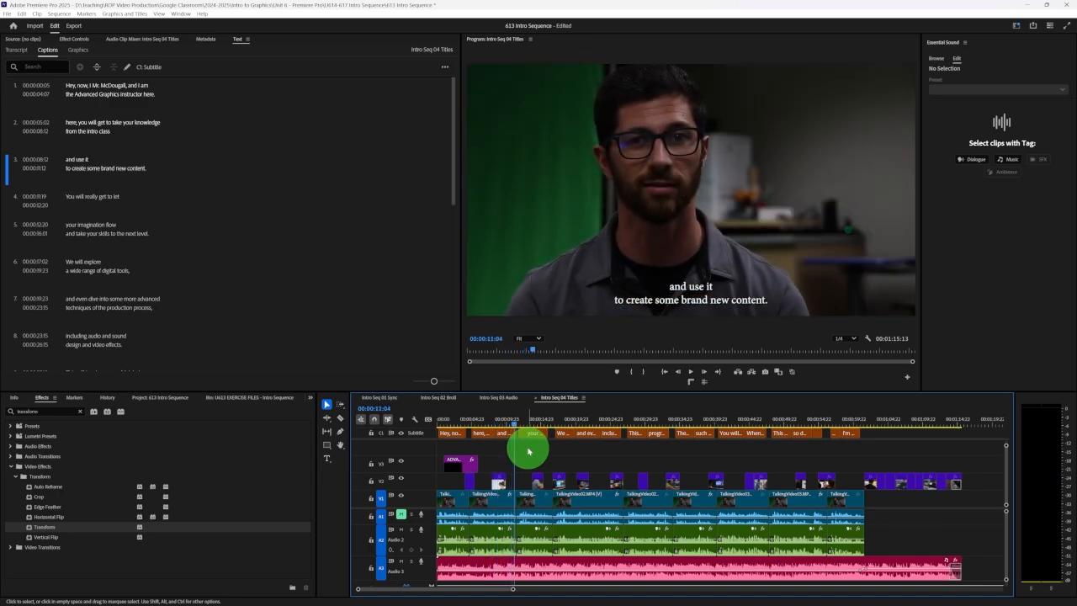
pyautogui.click(439, 423)
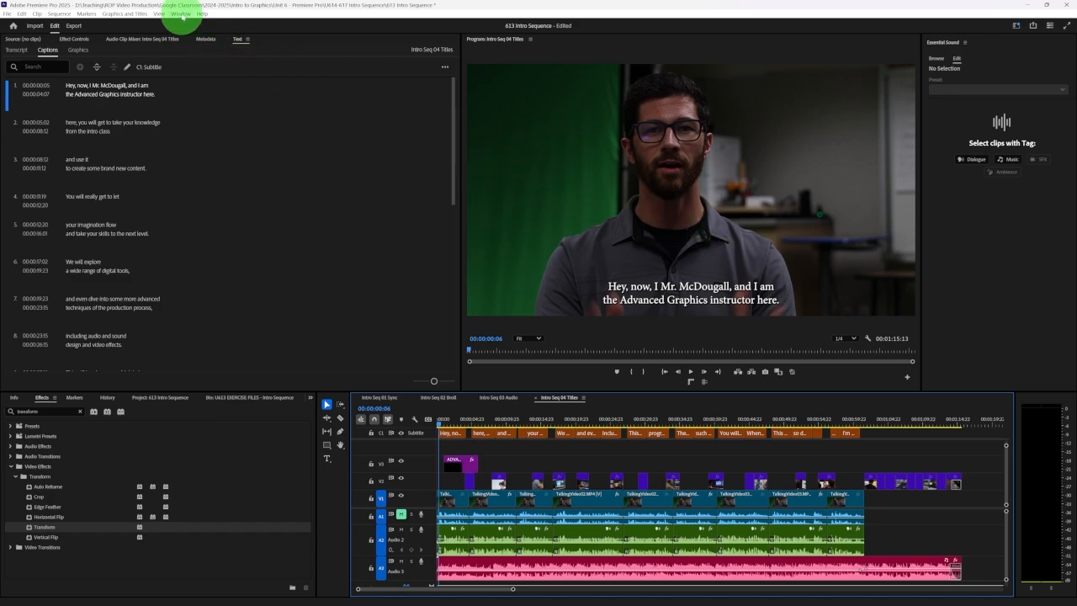
# - Apply Lumetri Color's Auto basic correction to the first talking video clip on track V1
pyautogui.click(181, 14)
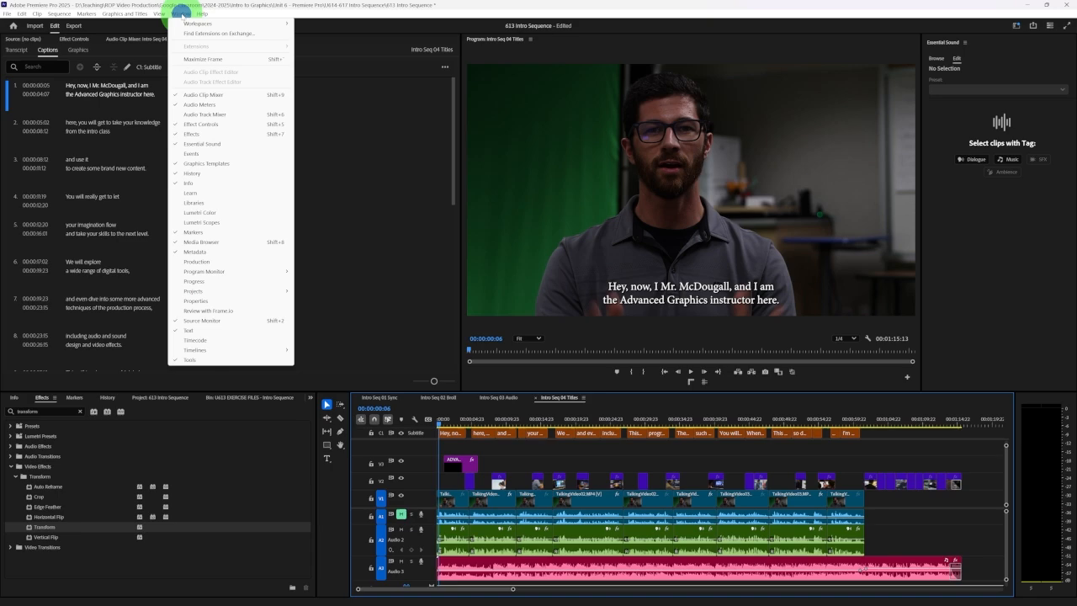
pyautogui.click(228, 213)
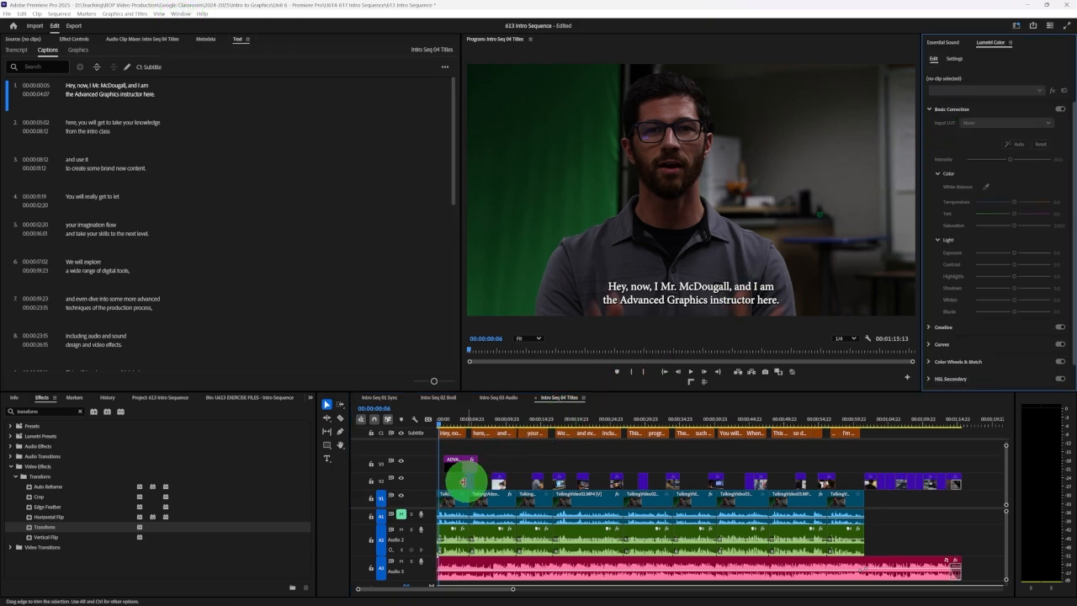
pyautogui.click(447, 503)
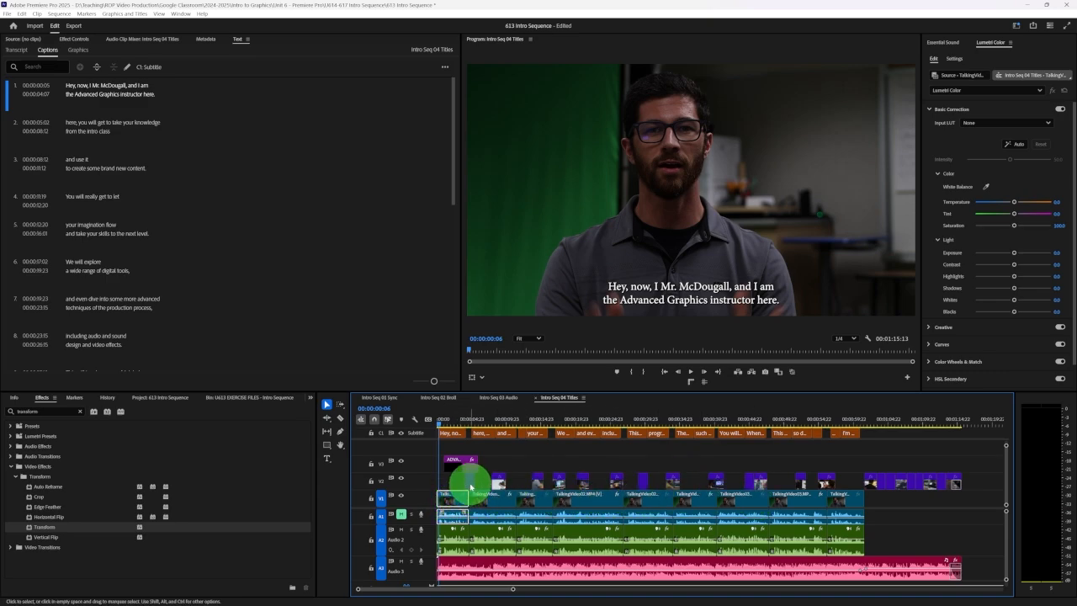
pyautogui.click(1014, 144)
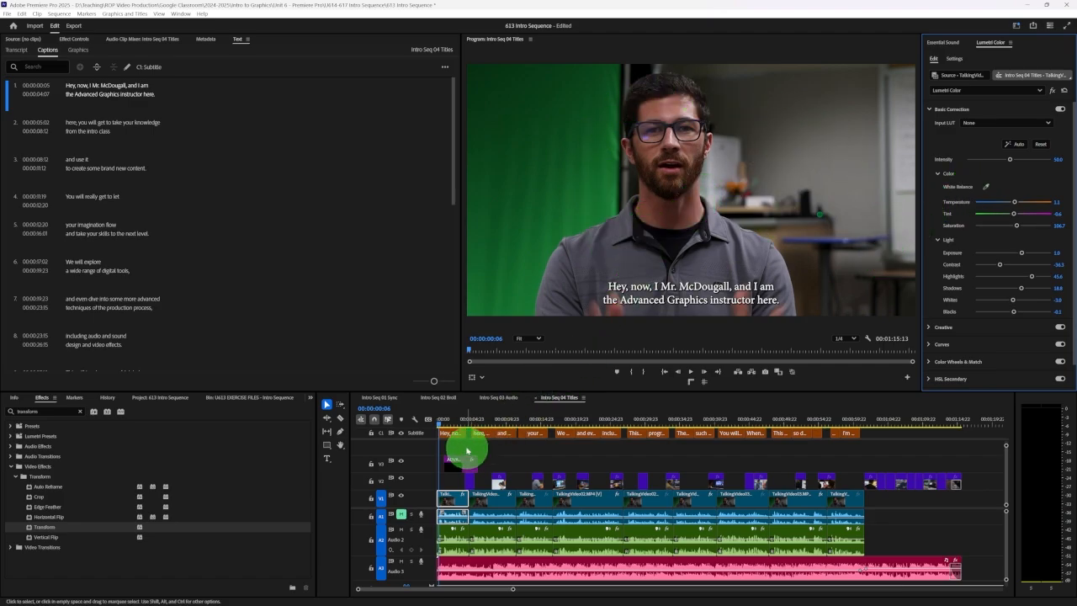
# - Apply Lumetri Color's Auto basic correction to the following talking and B-roll clips, through the B-roll clip at 00:00:20:23
pyautogui.click(472, 419)
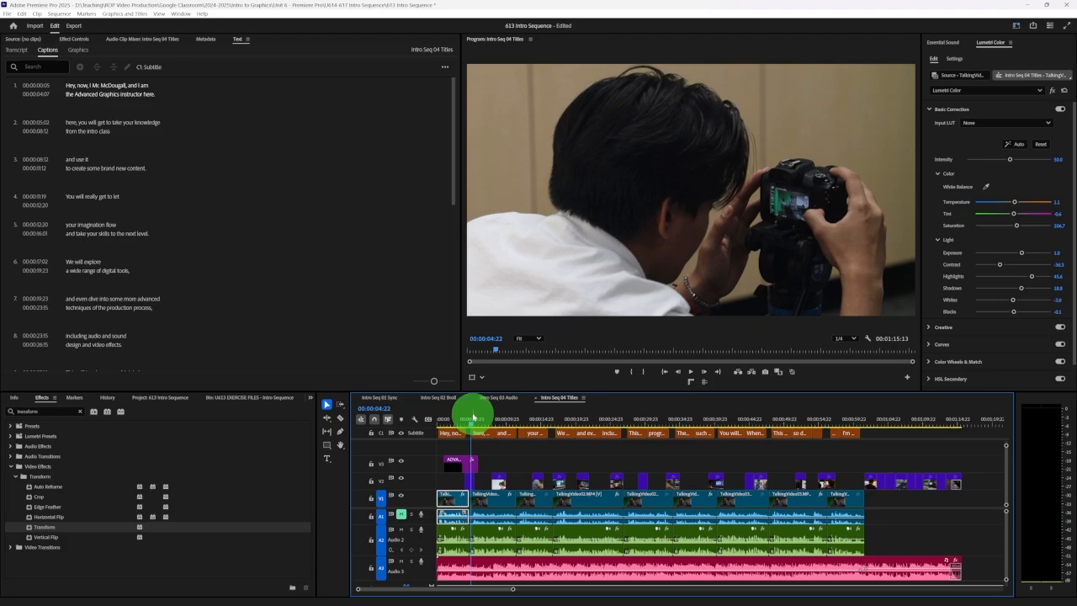
pyautogui.click(479, 498)
pyautogui.click(1014, 146)
pyautogui.click(535, 498)
pyautogui.click(544, 418)
pyautogui.click(582, 418)
pyautogui.click(582, 481)
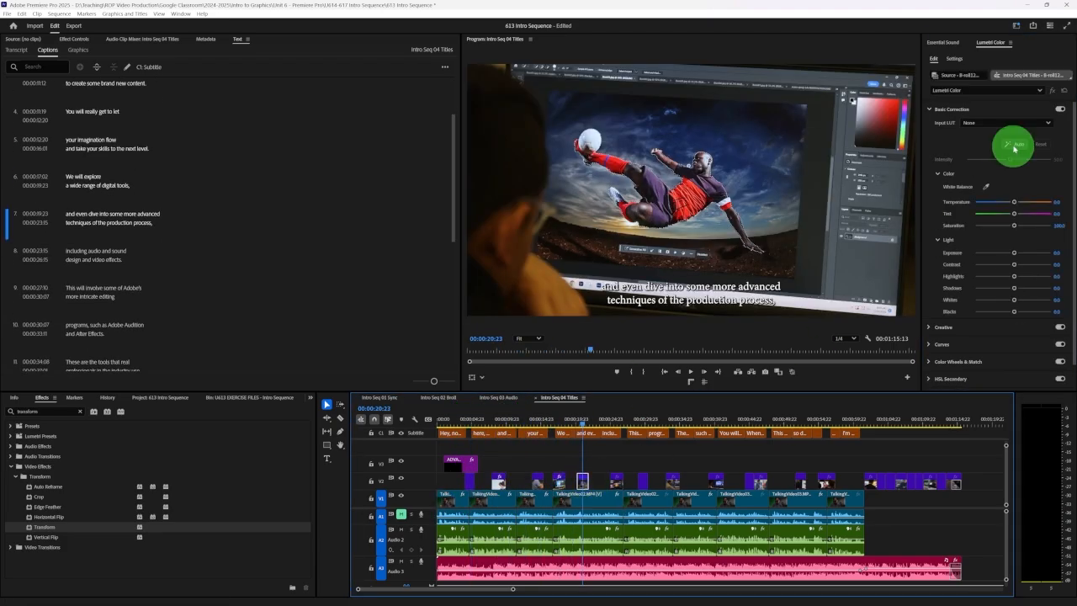
pyautogui.click(1014, 146)
# - Apply Auto basic correction to the talking and B-roll clips in the rest of the sequence, through the B-roll clip at 00:01:01:20
pyautogui.click(637, 418)
pyautogui.click(642, 481)
pyautogui.click(735, 418)
pyautogui.click(743, 498)
pyautogui.click(1018, 144)
pyautogui.click(824, 418)
pyautogui.click(734, 481)
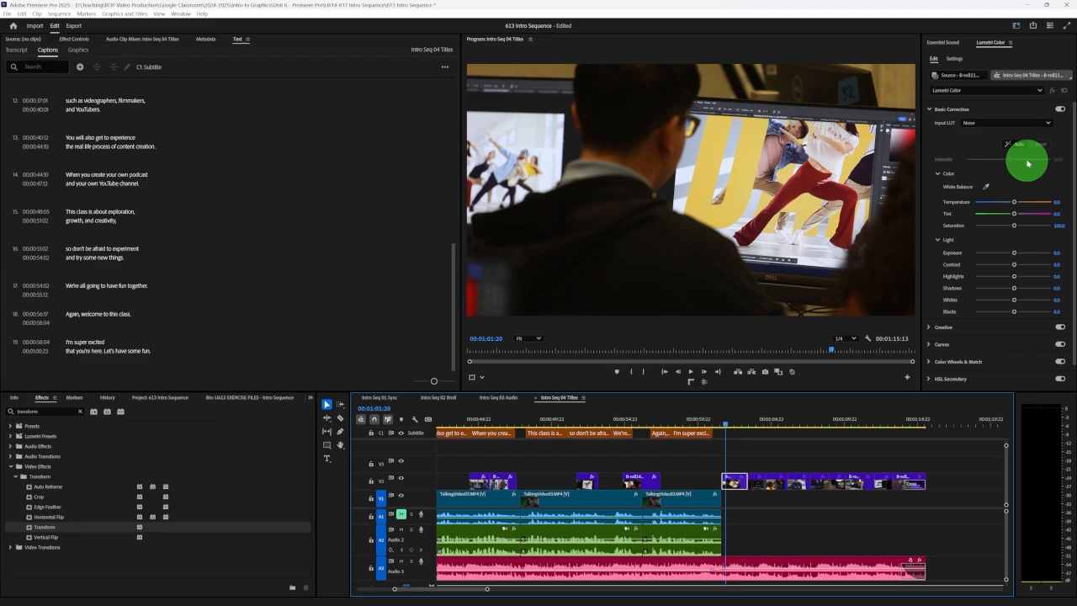
pyautogui.click(1018, 144)
# - Apply Auto basic correction to the closing B-roll clips on V2 and save the project
pyautogui.click(820, 482)
pyautogui.click(908, 418)
pyautogui.click(909, 481)
pyautogui.click(1018, 145)
pyautogui.hotkey('ctrl', 's')
pyautogui.press('-')
pyautogui.click(441, 419)
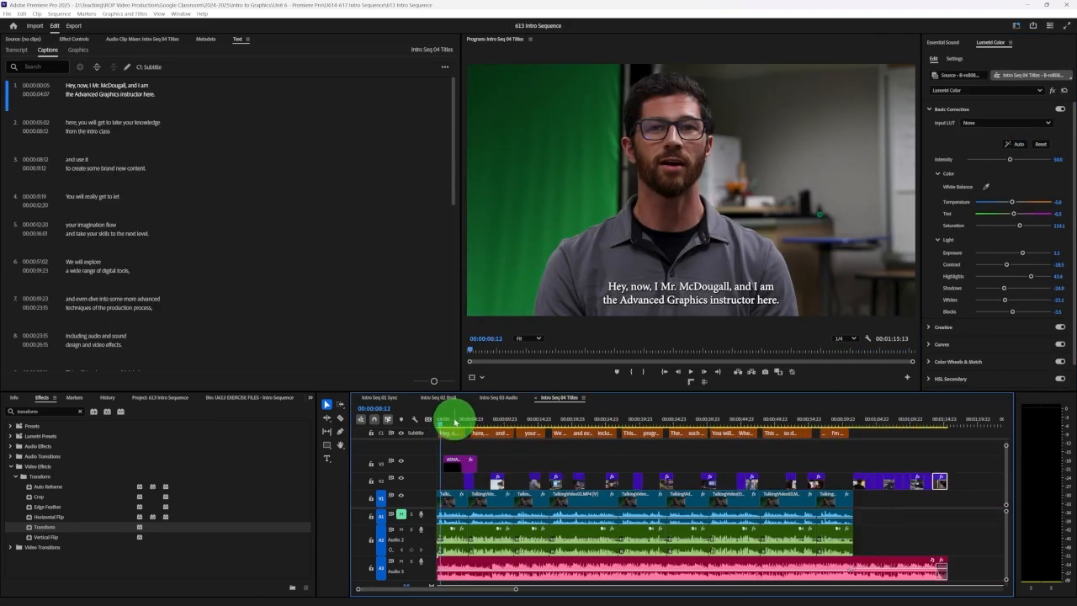
# - Scrub through the first 26 seconds of the sequence to review the color correction, and return the playhead near the start
pyautogui.moveTo(451, 425); pyautogui.dragTo(611, 423)
pyautogui.click(642, 450)
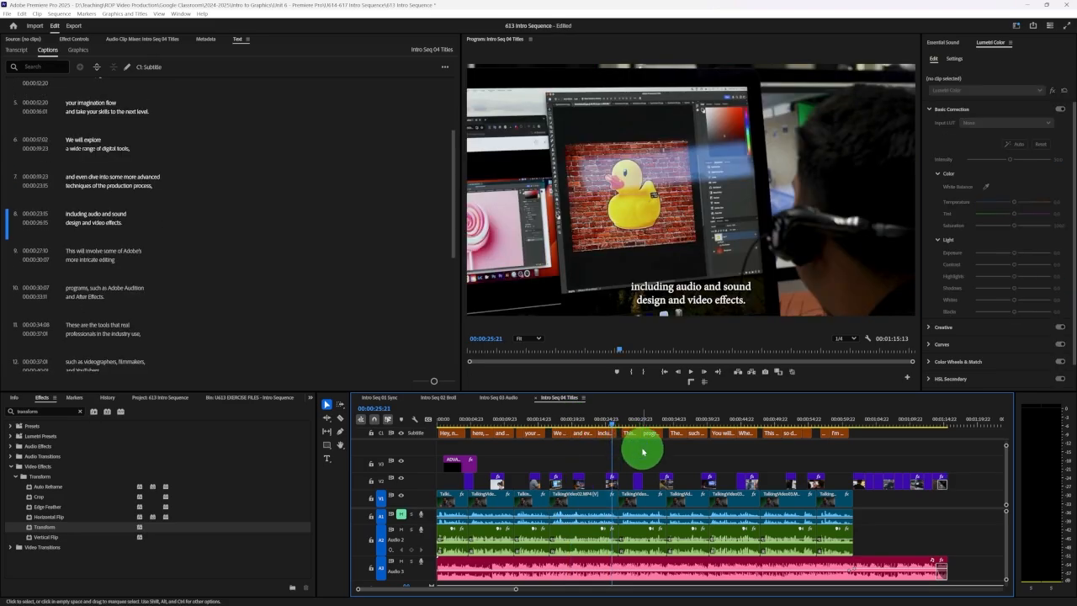
pyautogui.click(444, 421)
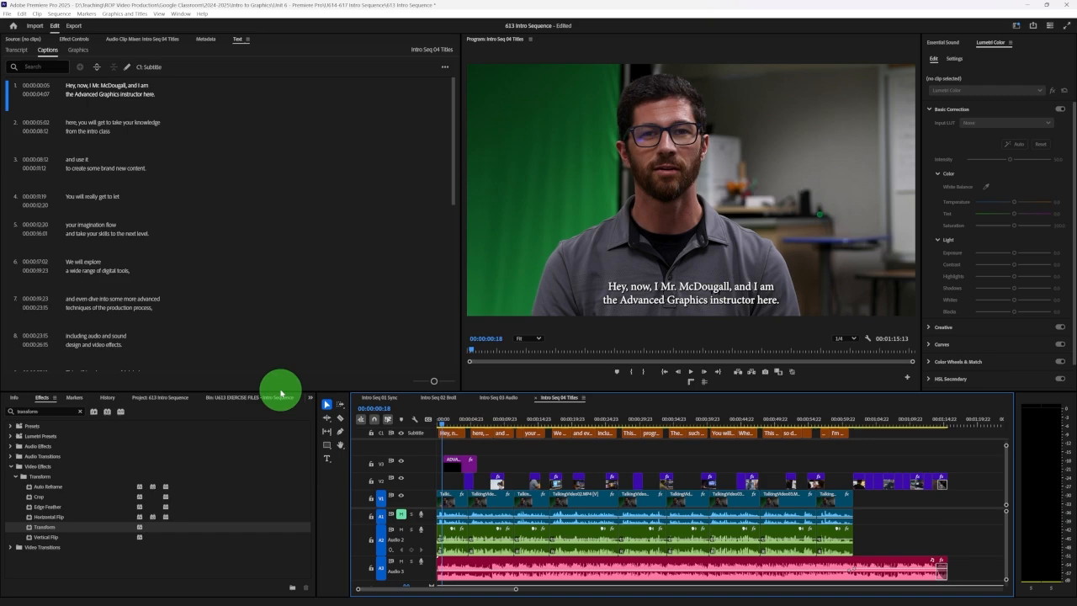
# - Duplicate the Intro Seq 04 Titles sequence in the exercise files bin, name the copy "Intro Sequence 16:9", and open it
pyautogui.click(256, 398)
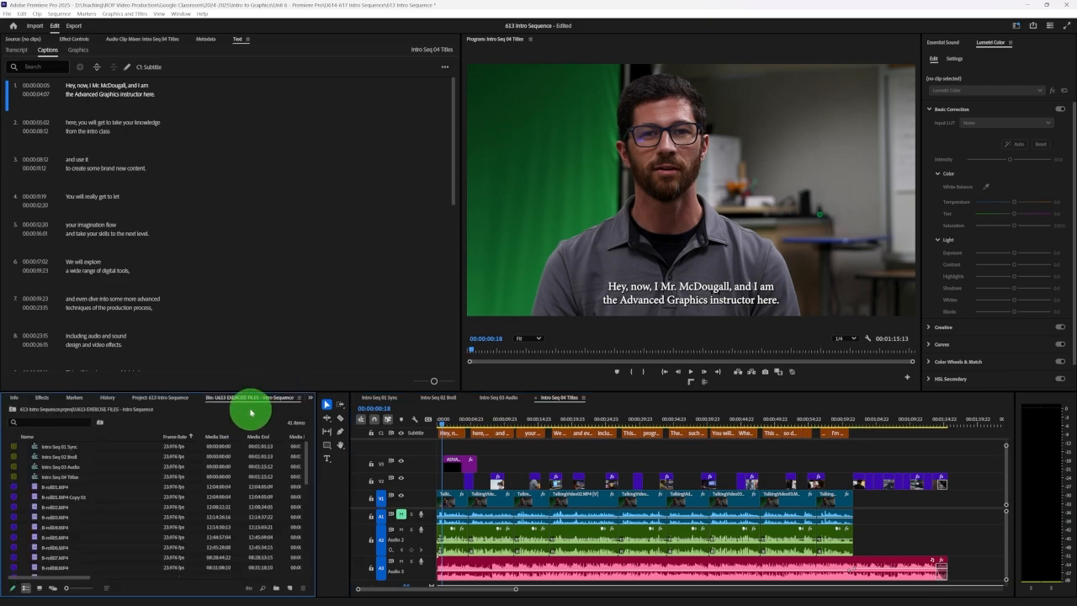
pyautogui.click(57, 476)
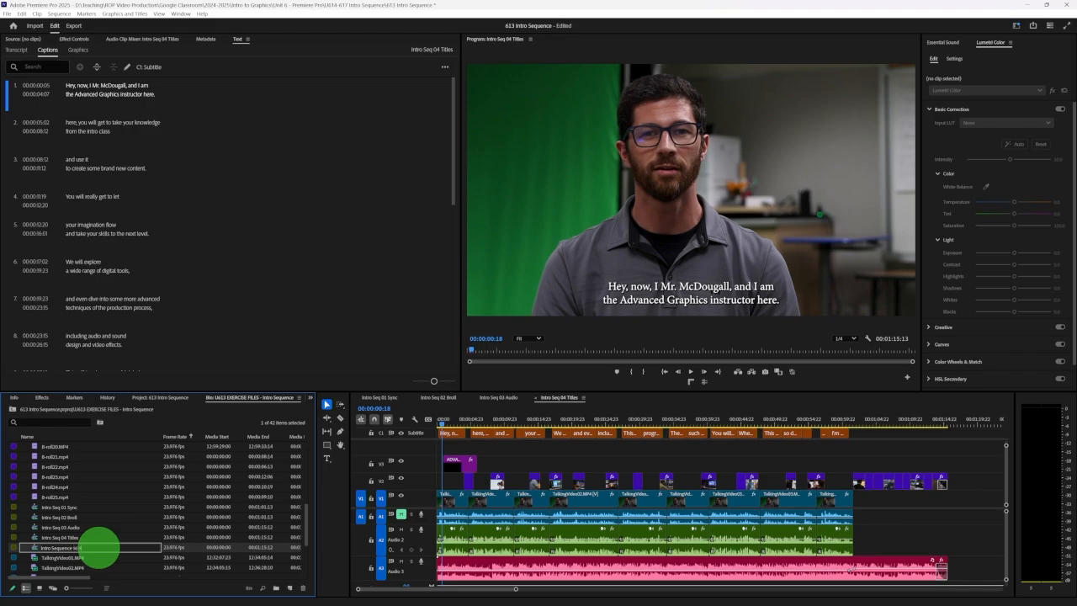
pyautogui.press('Return')
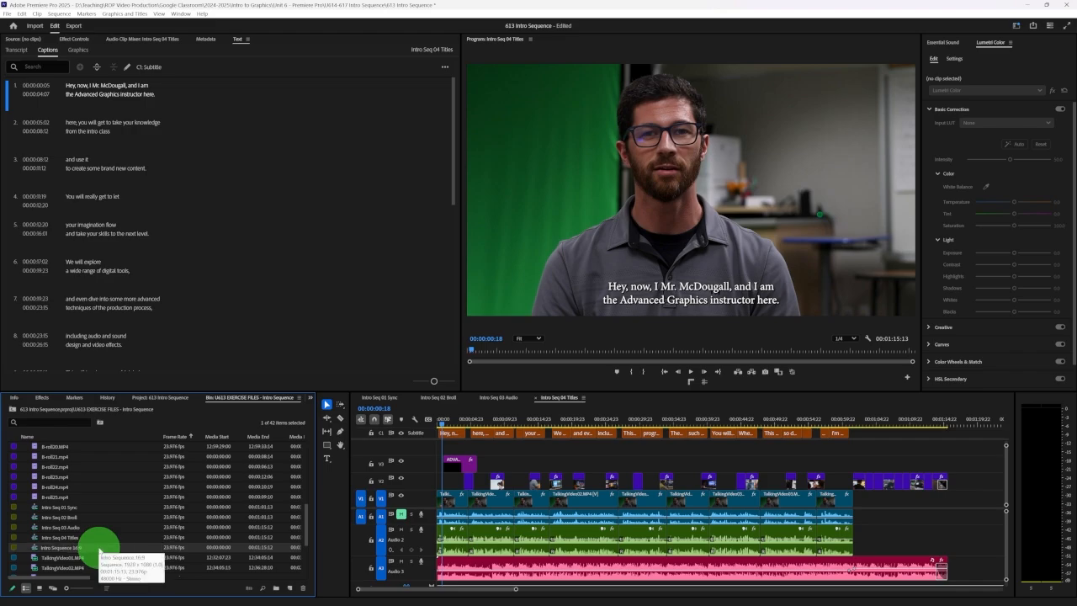
pyautogui.doubleClick(93, 549)
# - Close the Sync, Broll, Audio and Titles sequences so only Intro Sequence 16:9 stays open in the timeline
pyautogui.click(639, 396)
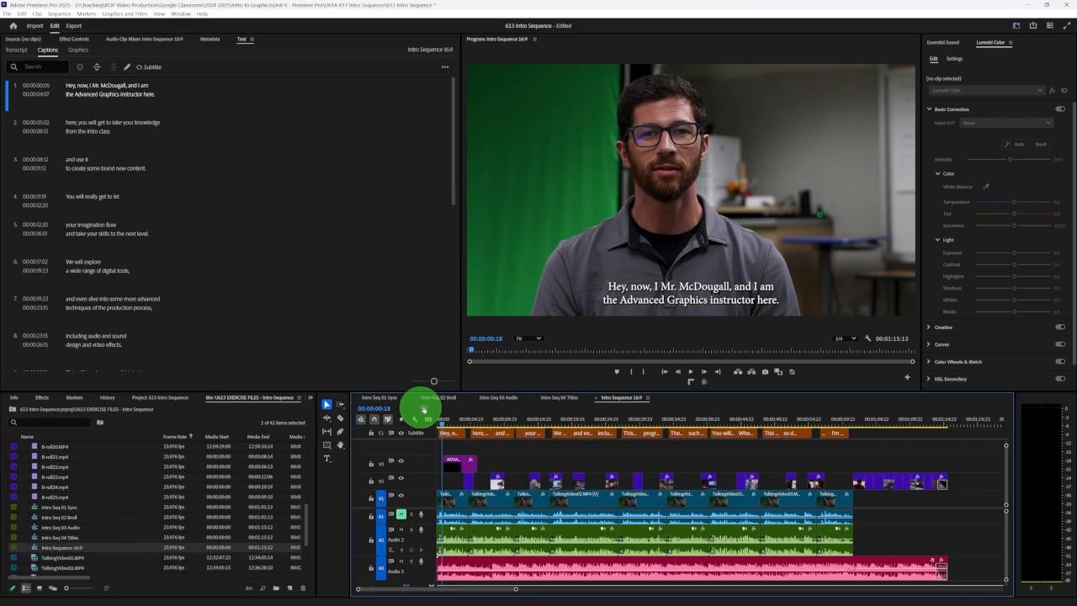
pyautogui.click(356, 399)
pyautogui.click(357, 398)
pyautogui.click(356, 399)
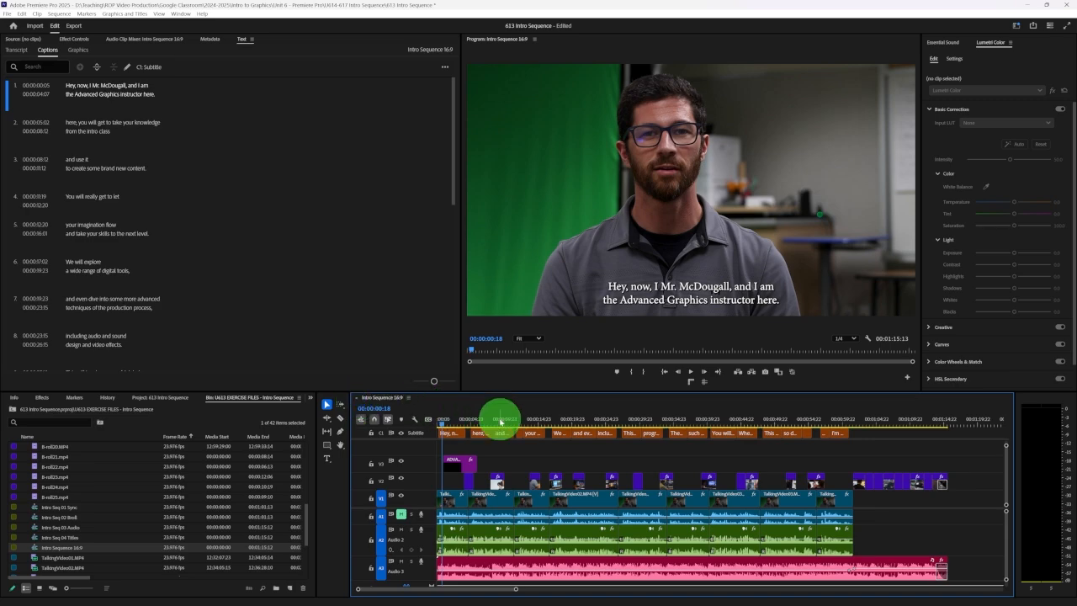
# - Duplicate the Intro Sequence 16:9 sequence in the bin and rename the copy "Intro Sequence 9:16"
pyautogui.click(91, 546)
pyautogui.click(100, 537)
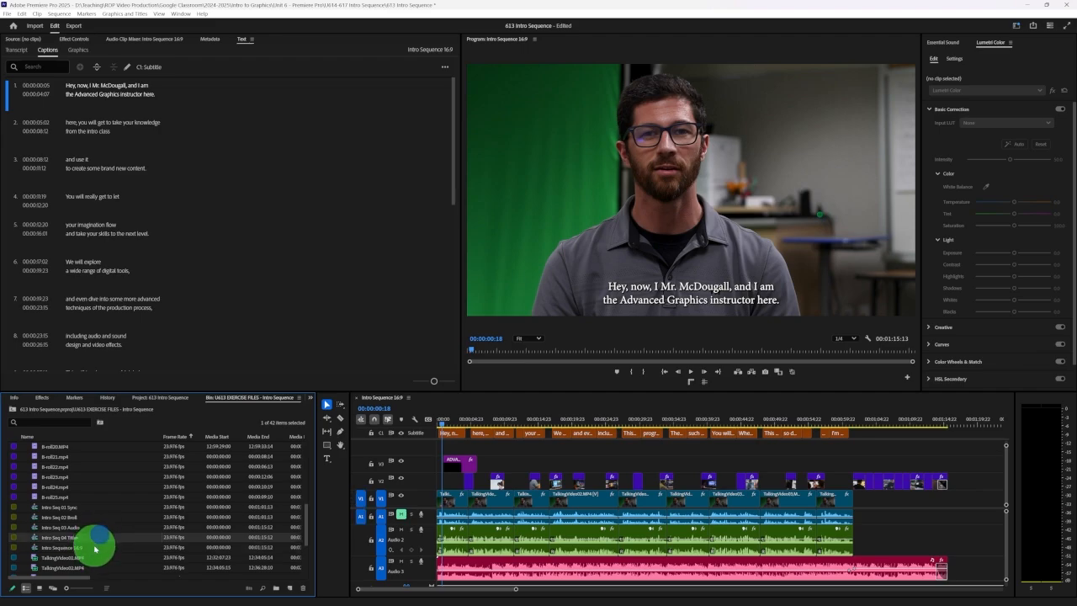
pyautogui.click(98, 548)
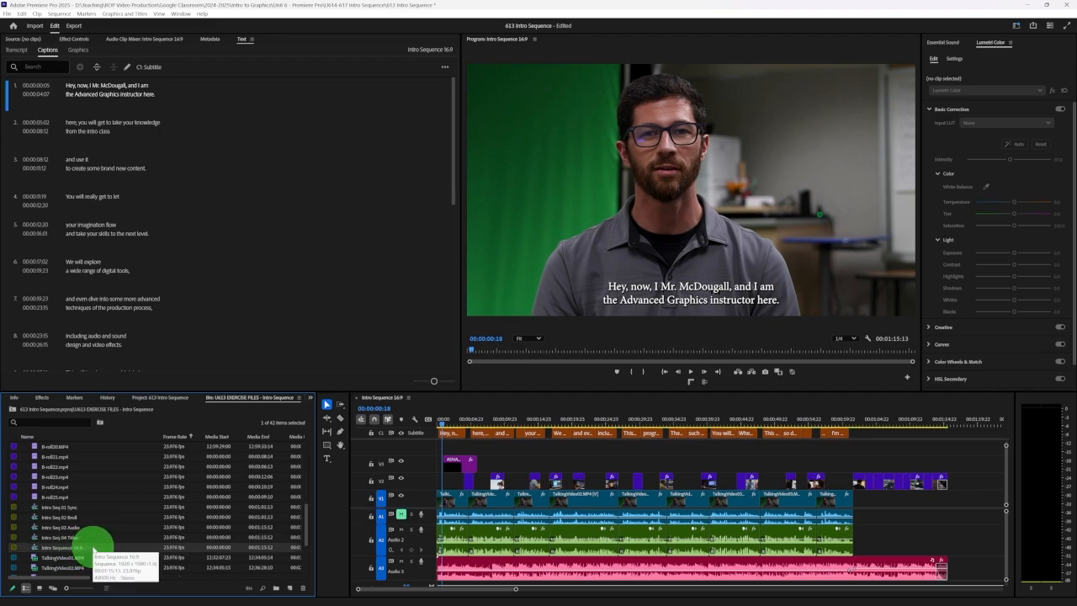
pyautogui.rightClick(94, 549)
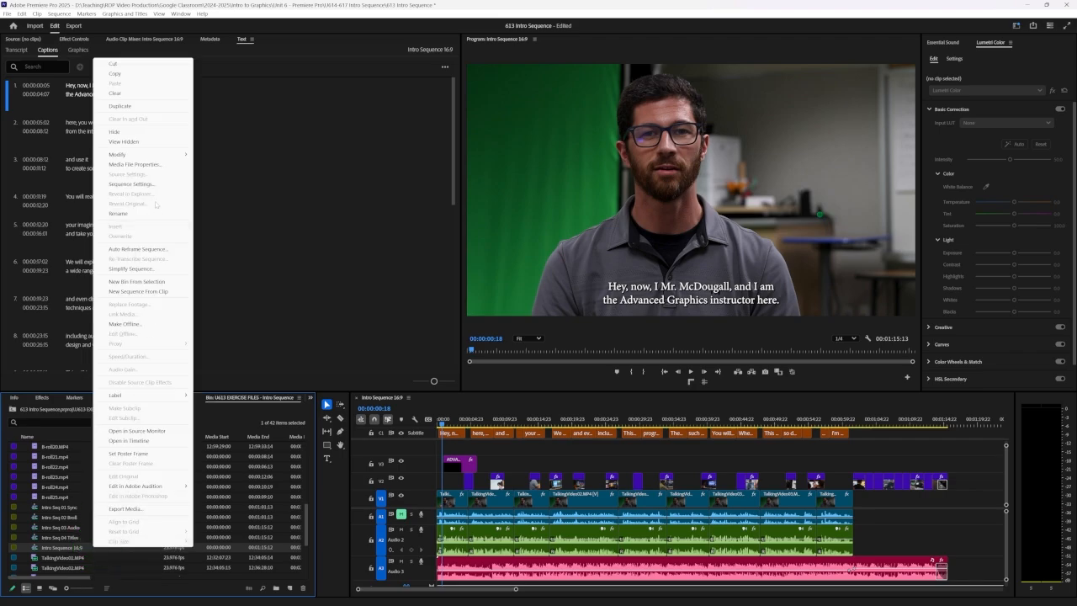
pyautogui.click(155, 106)
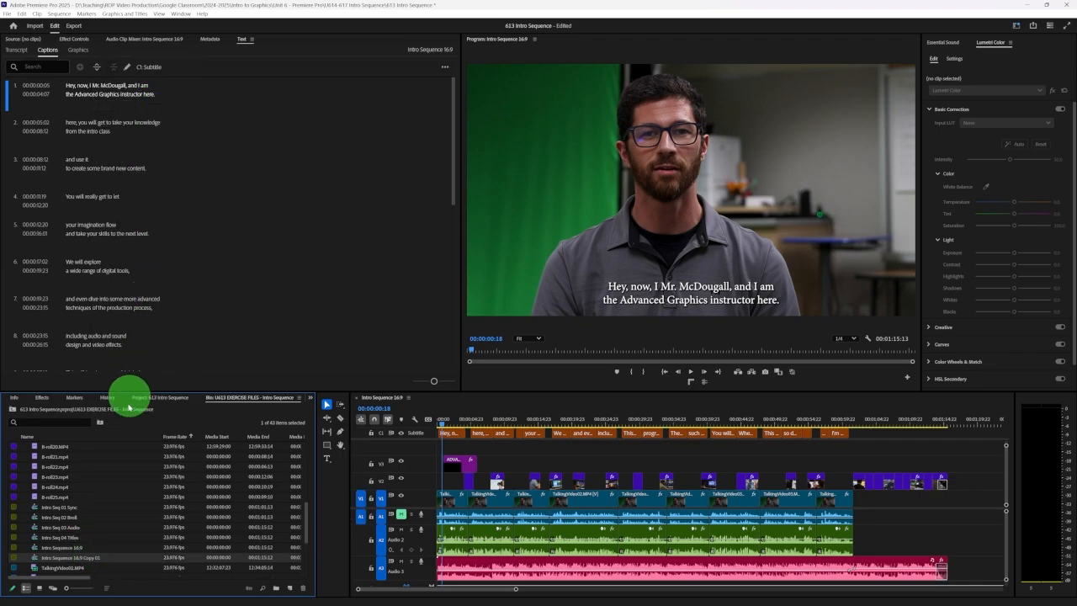
pyautogui.click(92, 558)
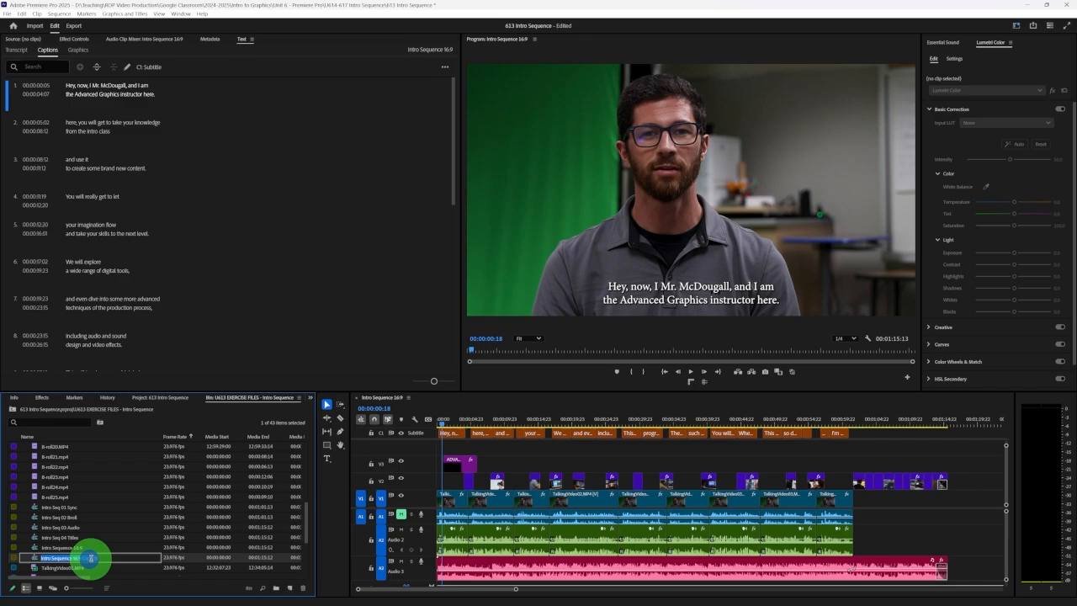
pyautogui.scroll(-1, 108, 524)
pyautogui.click(135, 527)
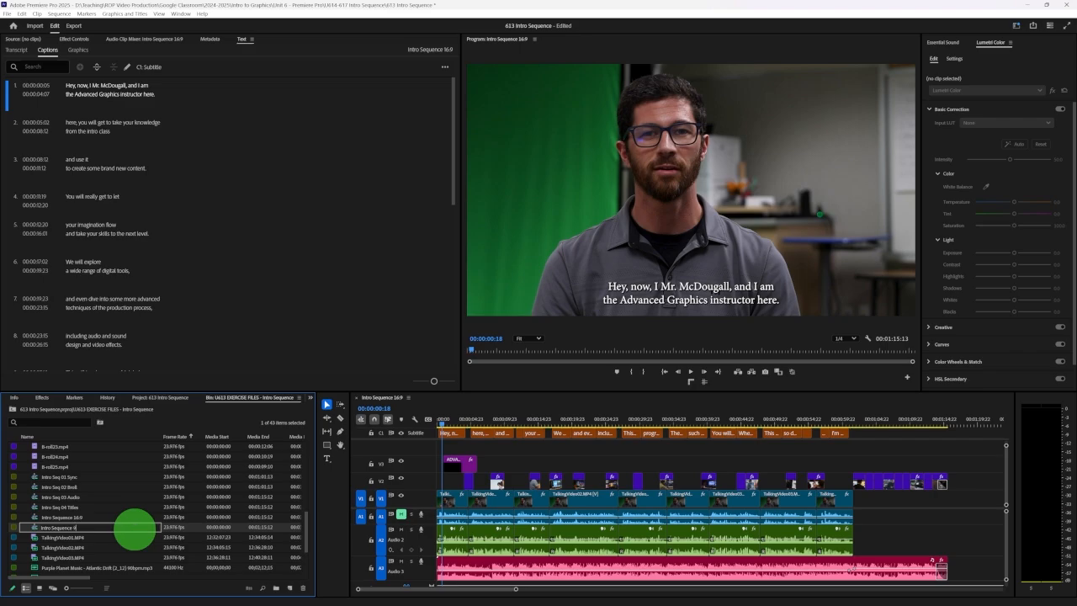
pyautogui.press('Return')
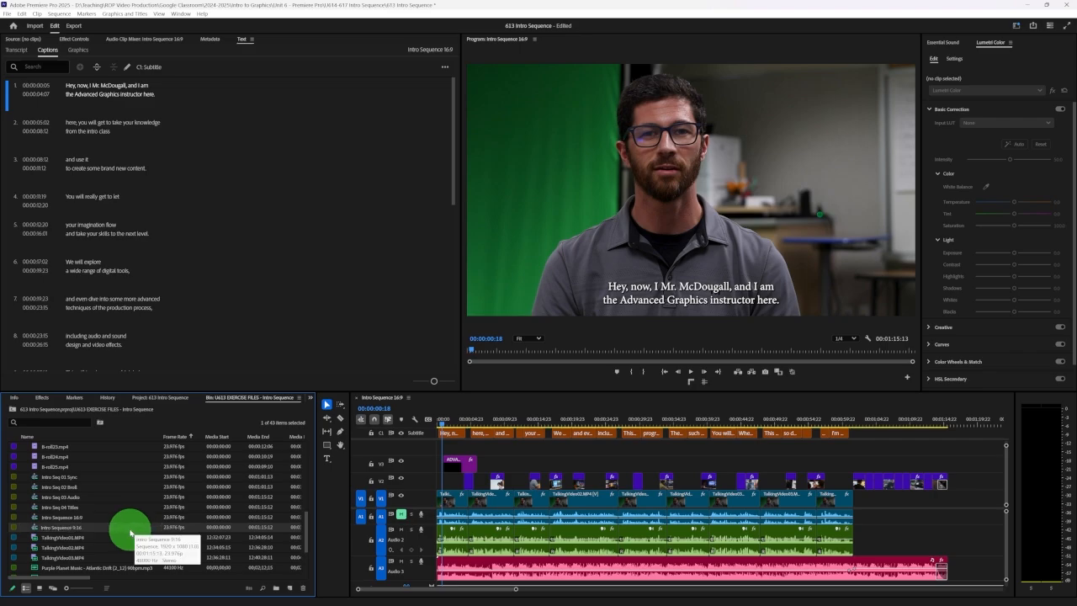
# - Open Intro Sequence 9:16 in the timeline and compare it with the 16:9 sequence
pyautogui.doubleClick(70, 529)
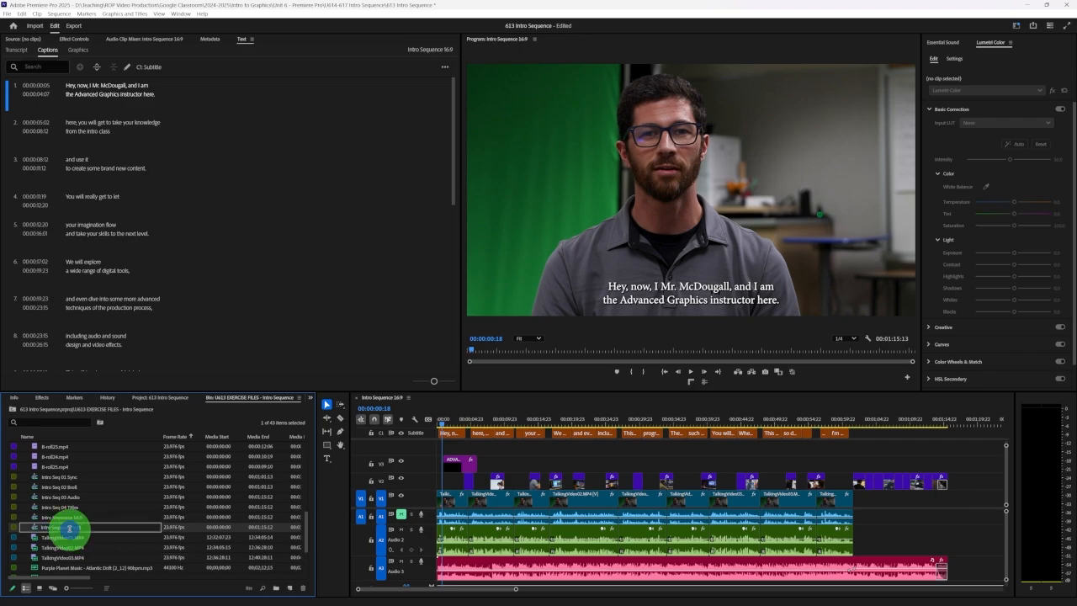
pyautogui.doubleClick(72, 528)
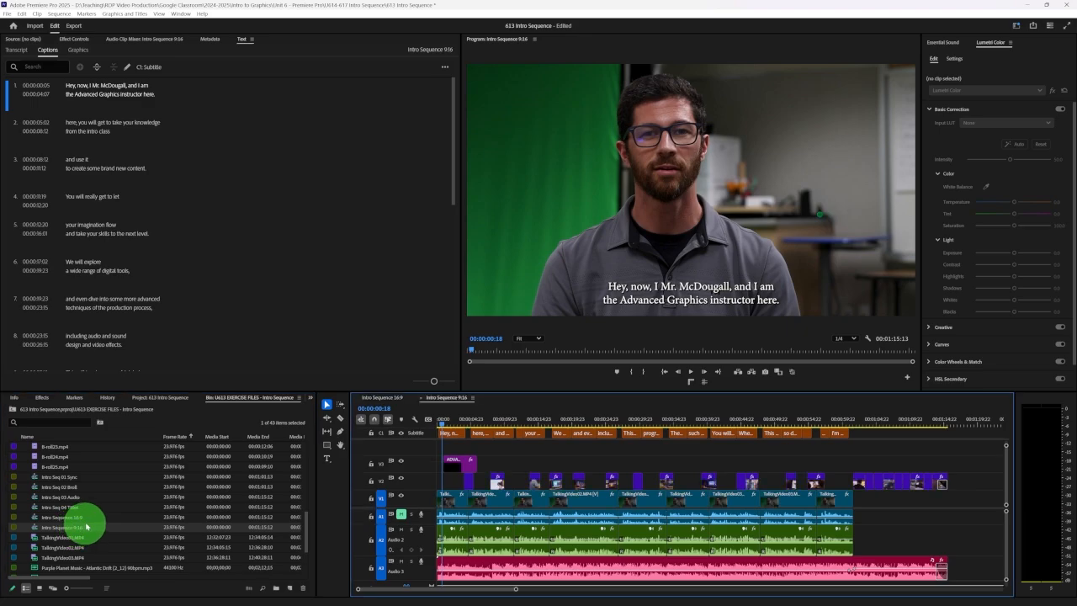
pyautogui.click(390, 400)
pyautogui.click(451, 400)
pyautogui.click(392, 399)
pyautogui.click(448, 400)
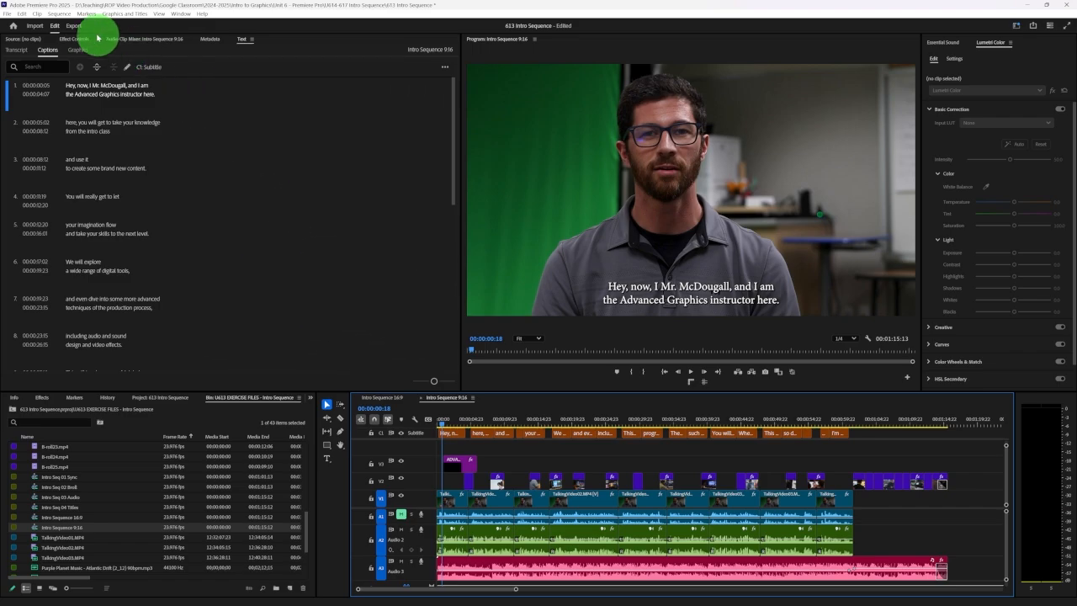
# - Set the 9:16 sequence's frame size to 1080 horizontal by 1920 vertical, accepting deletion of its preview files
pyautogui.click(59, 13)
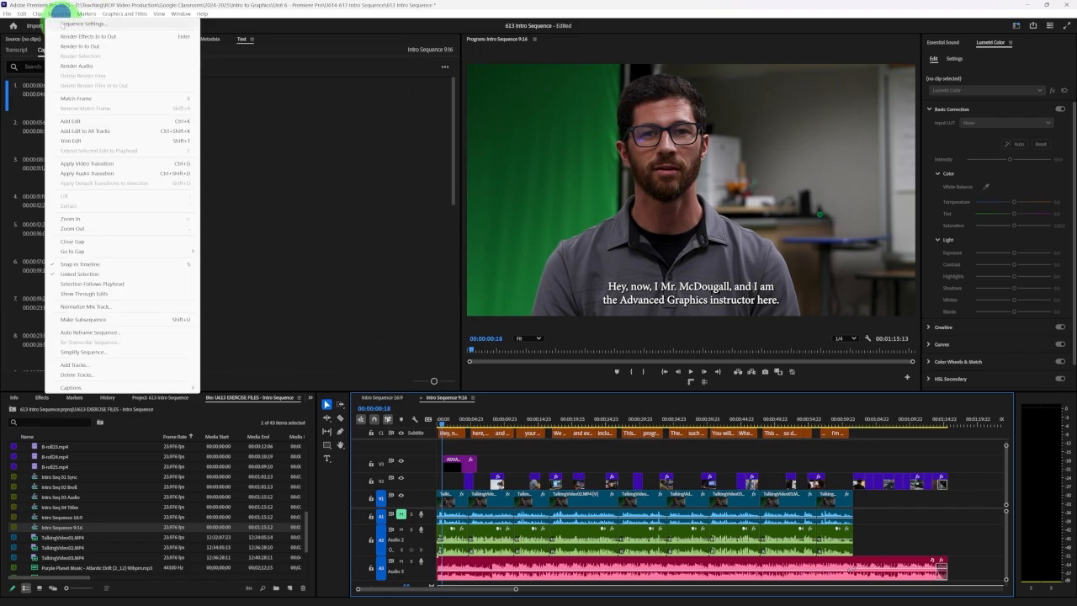
pyautogui.click(62, 25)
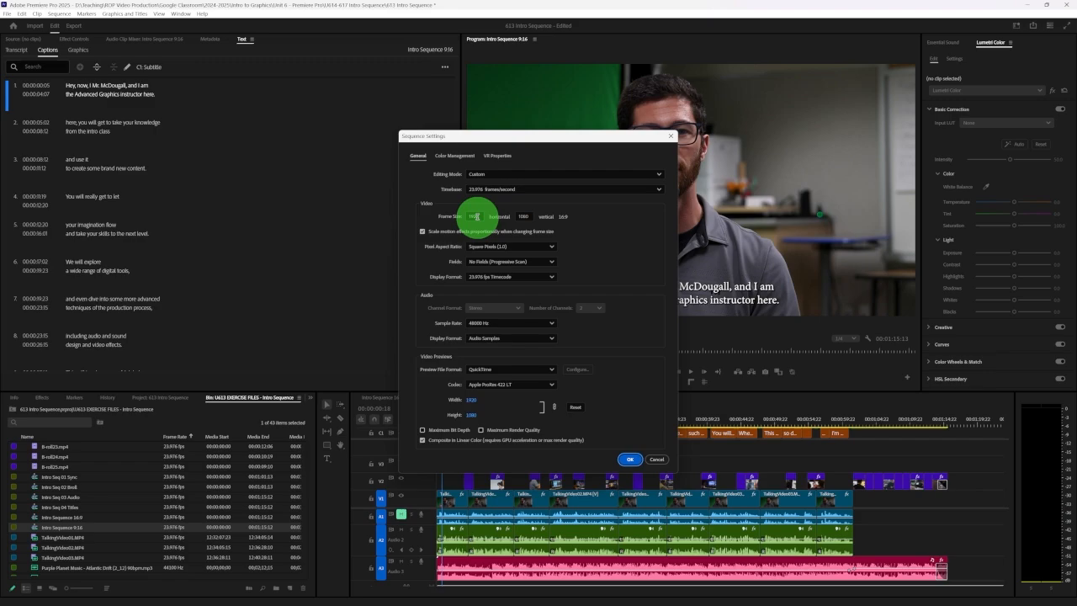
pyautogui.moveTo(478, 217); pyautogui.dragTo(460, 217)
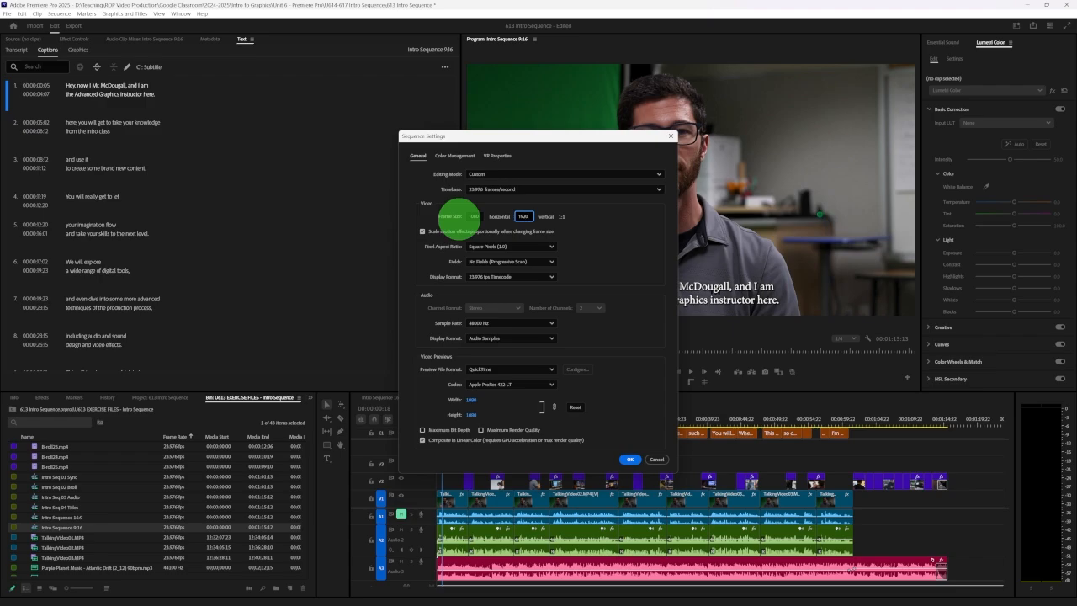
pyautogui.click(629, 458)
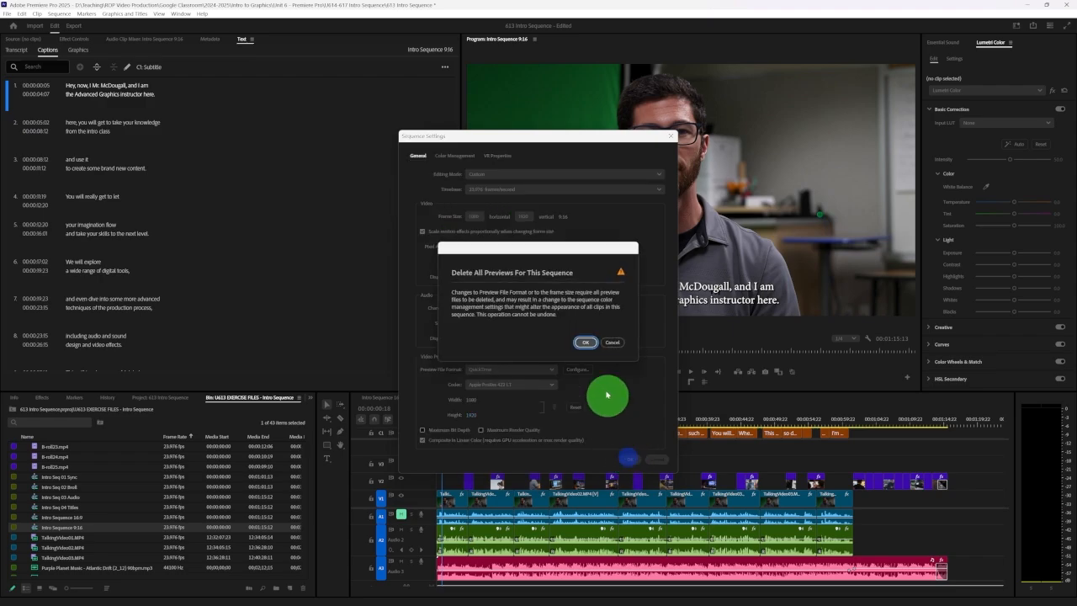
pyautogui.click(585, 341)
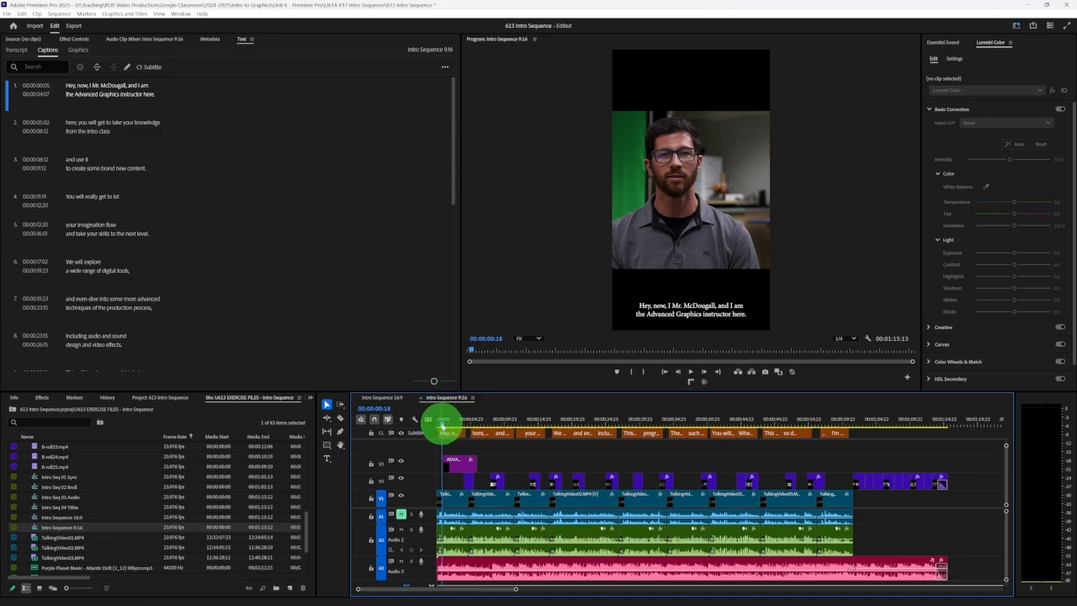
# - Fill the vertical frame with the first talking clip by setting its Motion scale to 193 and position to 774, 960
pyautogui.click(448, 501)
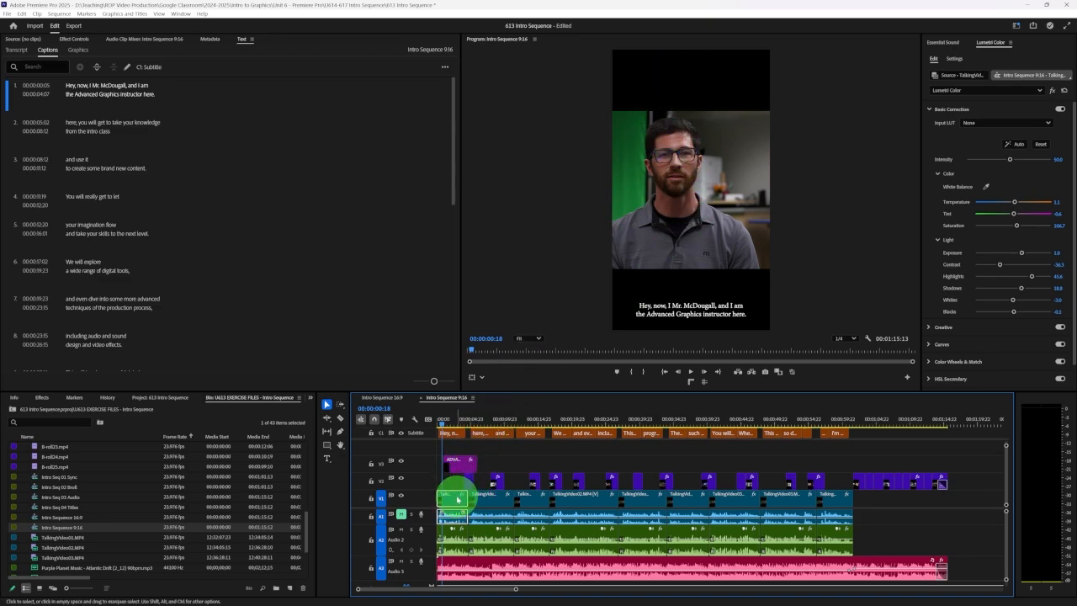
pyautogui.click(75, 39)
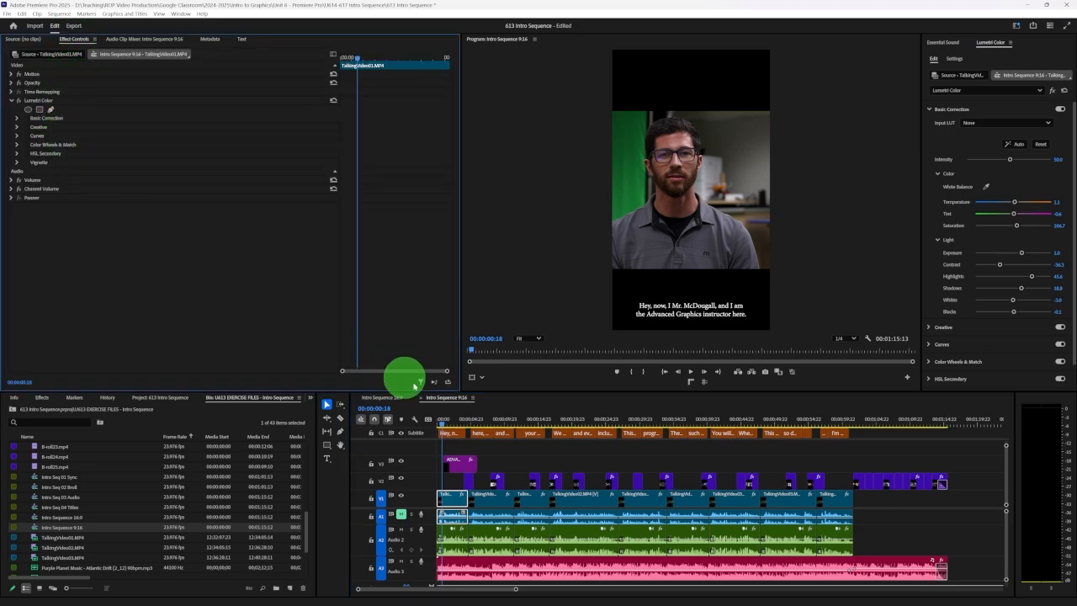
pyautogui.click(460, 498)
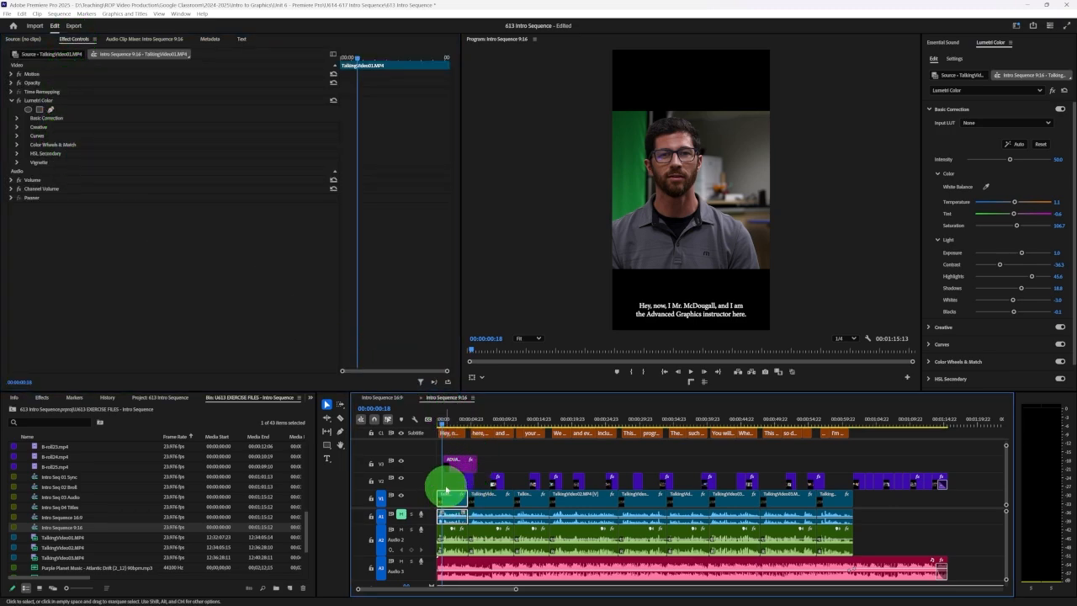
pyautogui.click(10, 102)
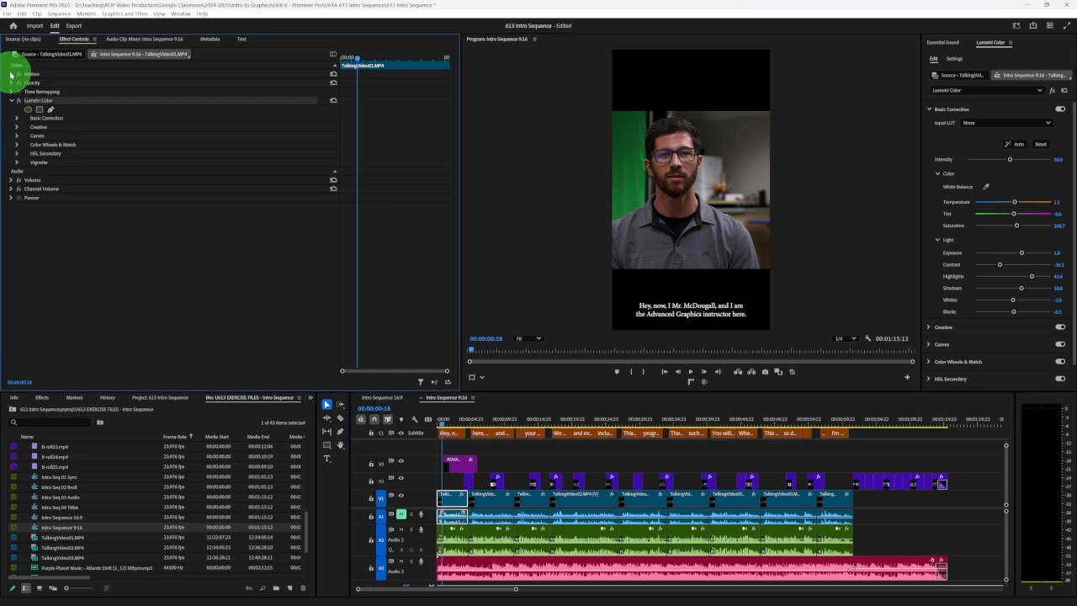
pyautogui.click(11, 75)
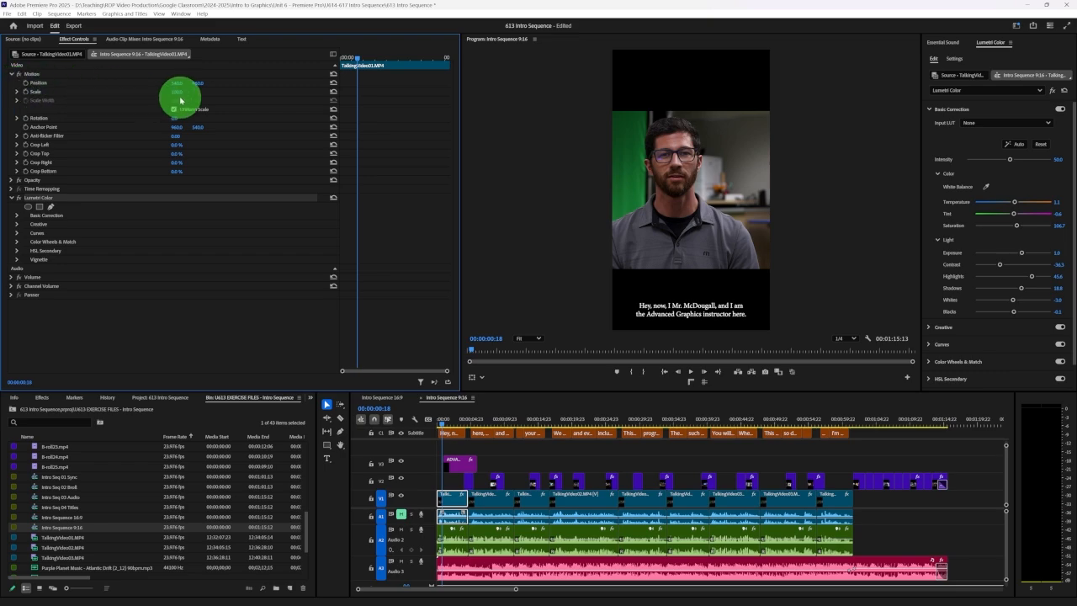
pyautogui.moveTo(173, 91); pyautogui.dragTo(276, 96)
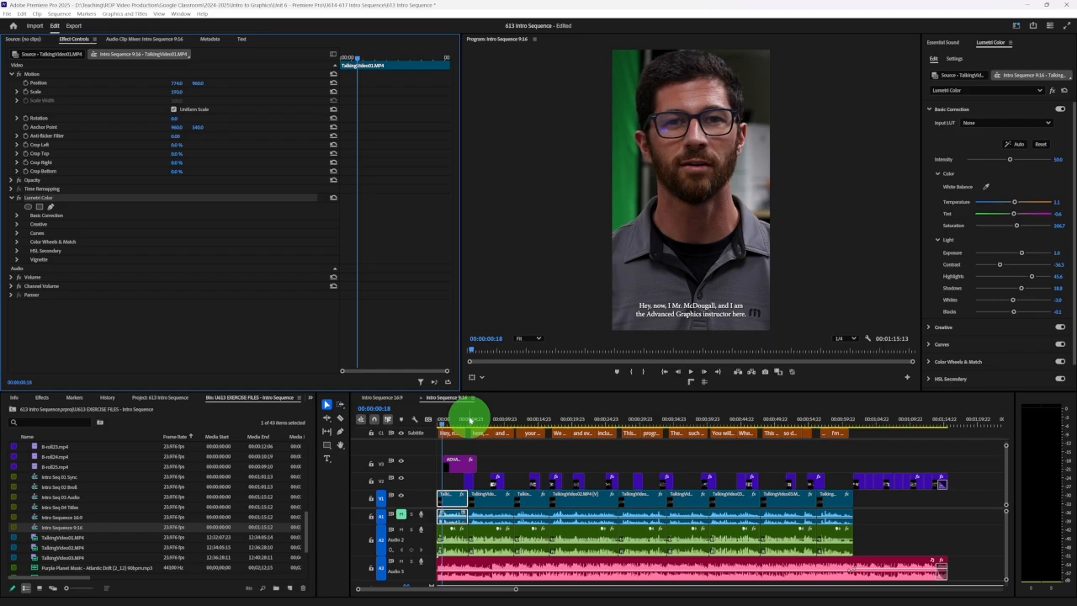
# - Scale up and reposition the remaining talking clips on V1 to fill the vertical frame
pyautogui.press('space')
pyautogui.click(533, 500)
pyautogui.click(55, 89)
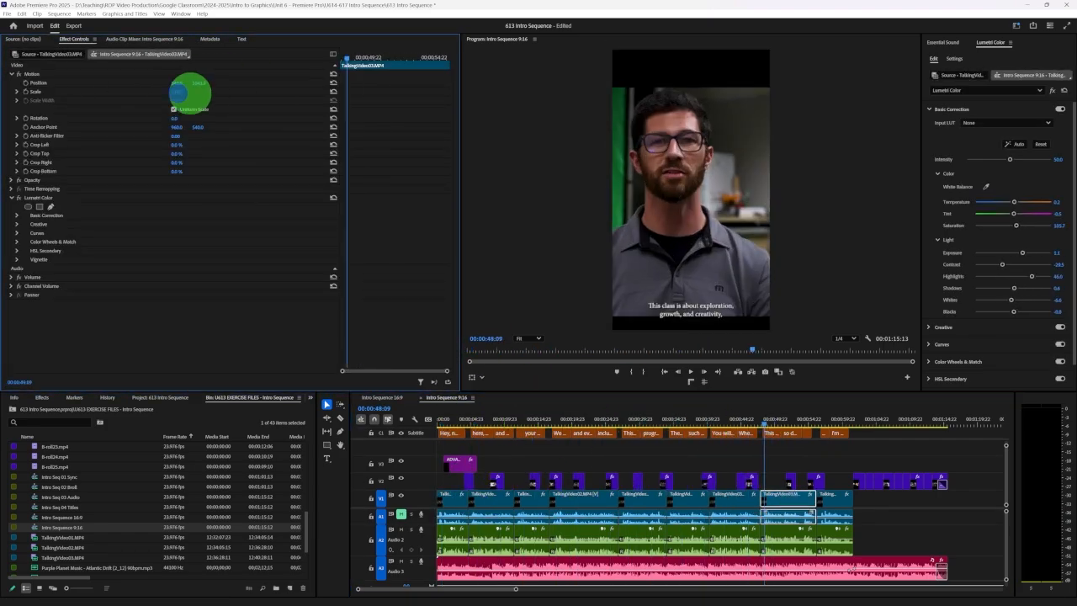
# - Scale up the B-roll clips on V2 through the end of the sequence to fill the vertical frame
pyautogui.click(816, 478)
pyautogui.press('=')
pyautogui.click(664, 478)
pyautogui.moveTo(177, 92); pyautogui.dragTo(204, 90)
pyautogui.click(779, 479)
pyautogui.click(894, 478)
pyautogui.click(936, 413)
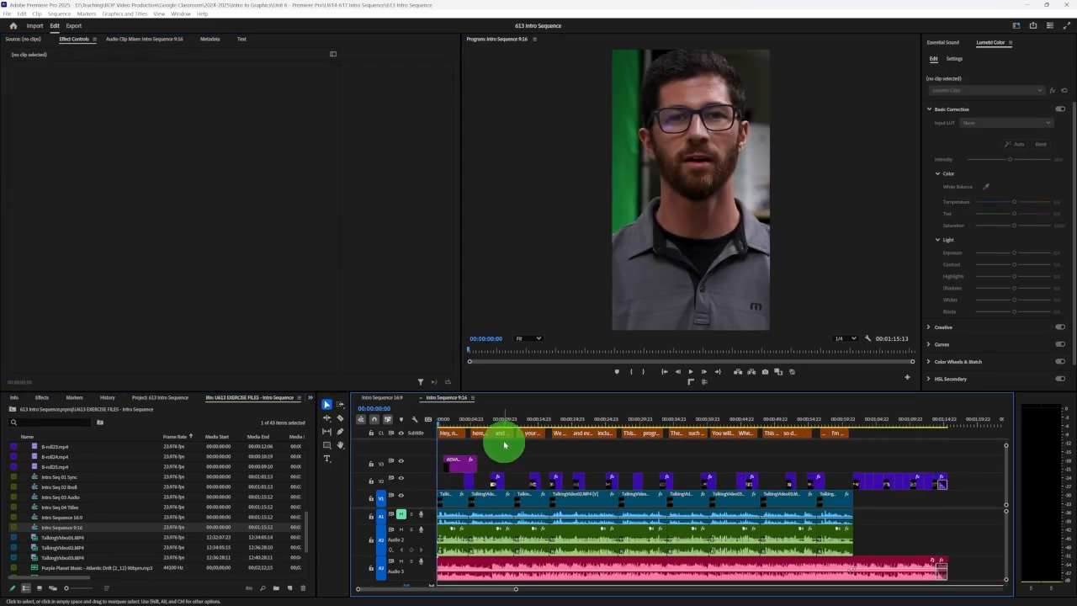
# - Switch to the Intro Sequence 16:9 timeline with the playhead at its start
pyautogui.click(391, 401)
pyautogui.click(437, 419)
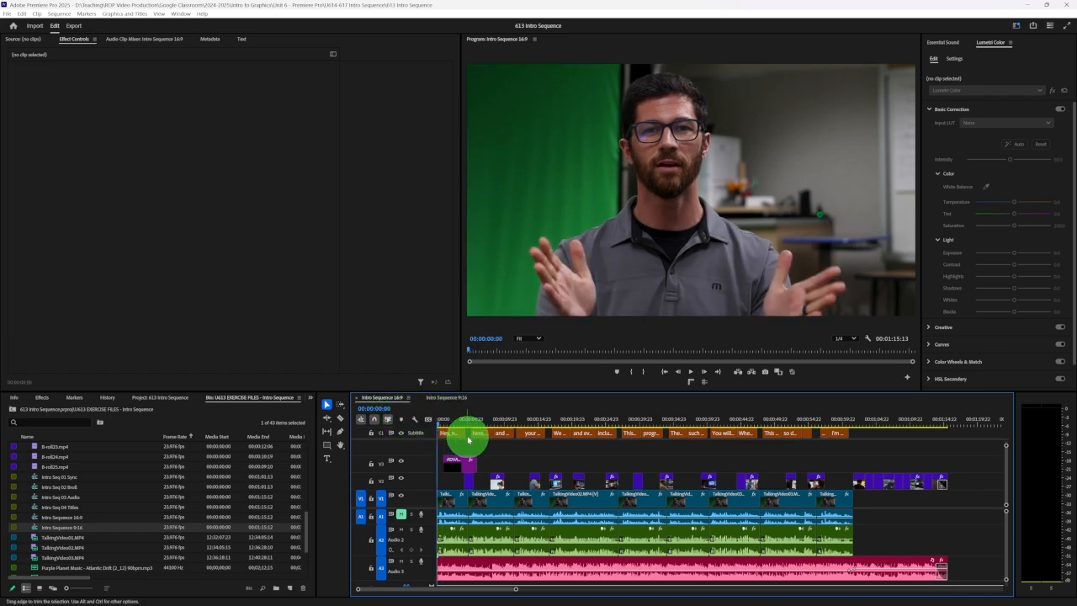
# - Switch to the Intro Sequence 9:16 timeline and scrub and play its opening section to check the vertical framing and captions
pyautogui.click(454, 399)
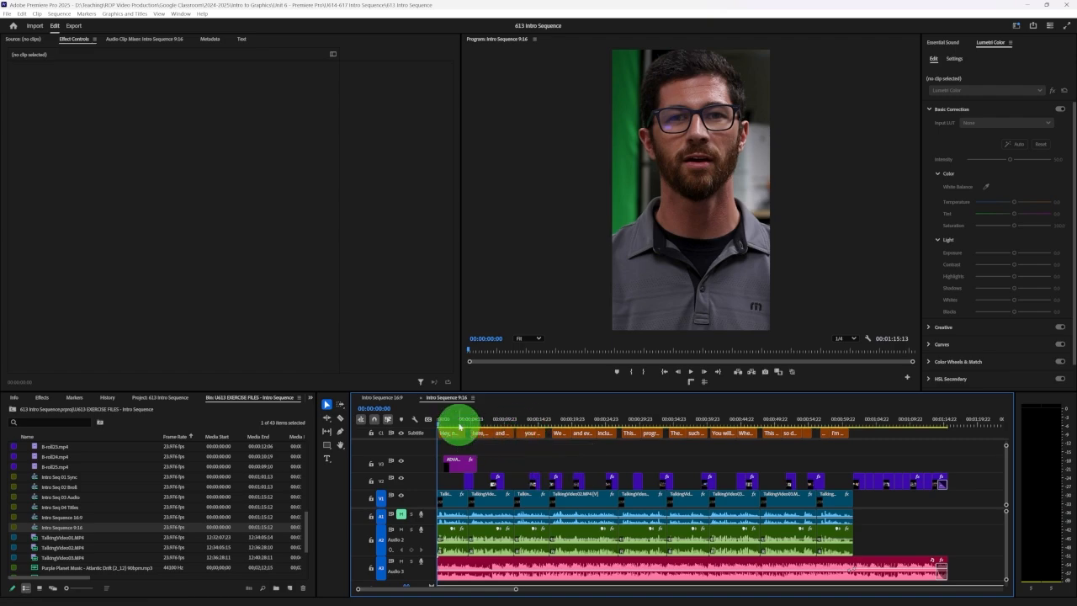
pyautogui.moveTo(449, 426); pyautogui.dragTo(488, 421)
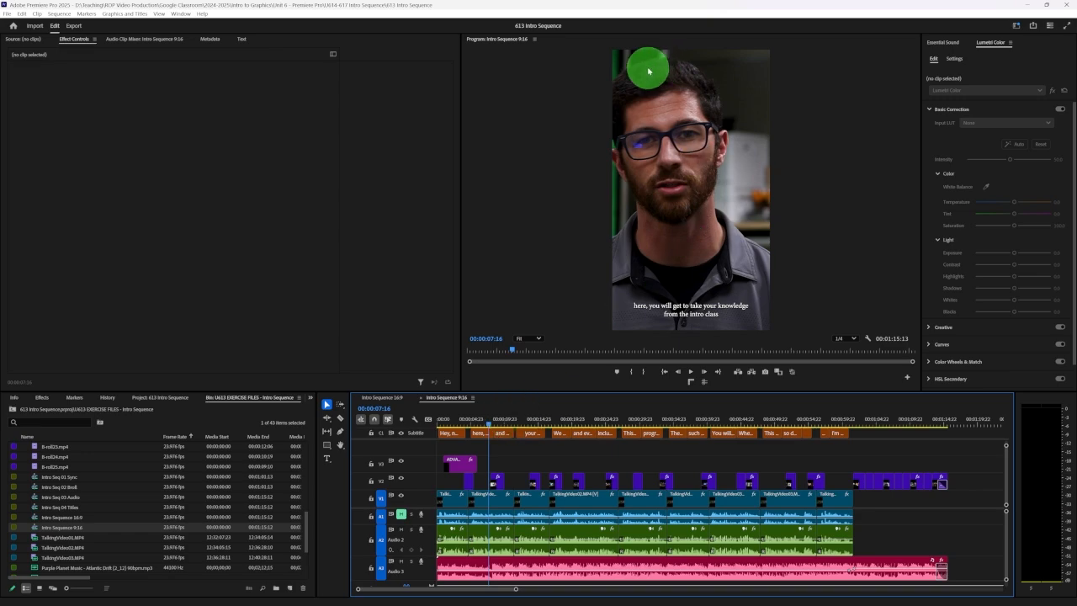
pyautogui.click(531, 419)
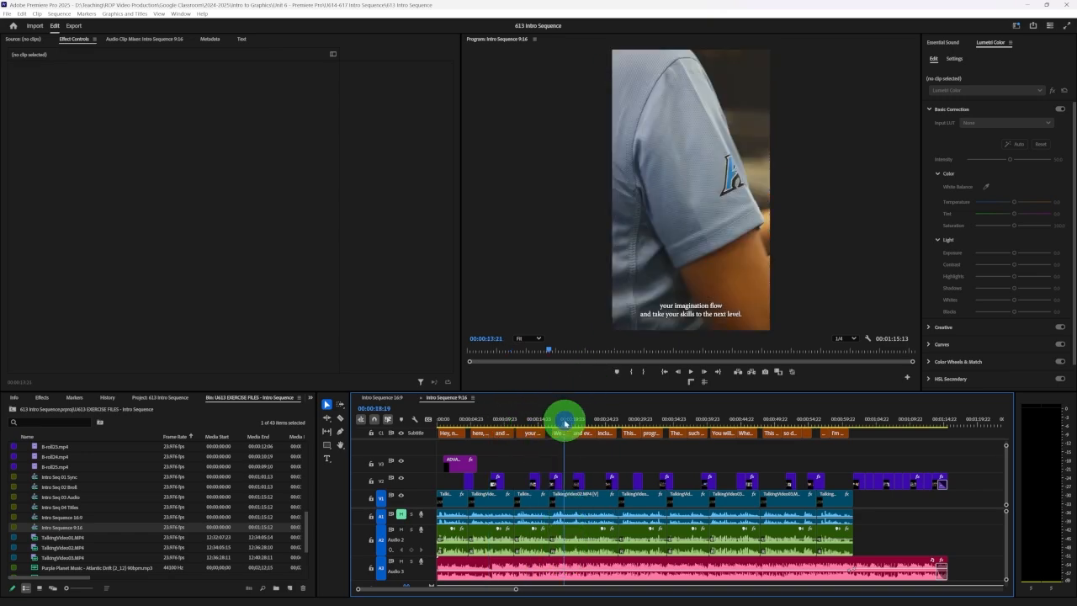
pyautogui.moveTo(563, 423); pyautogui.dragTo(442, 423)
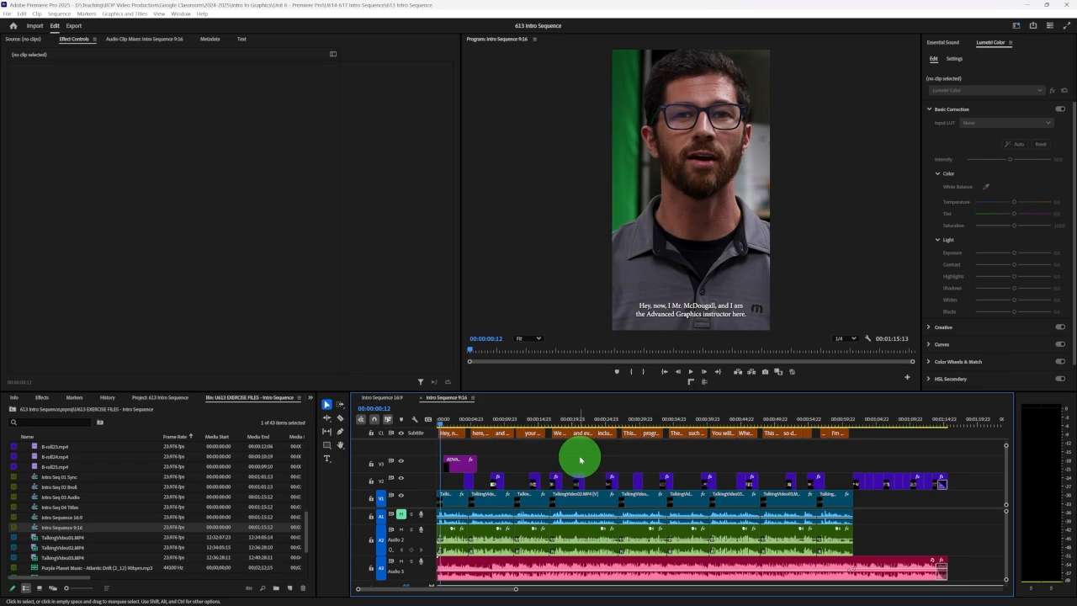
pyautogui.press('space')
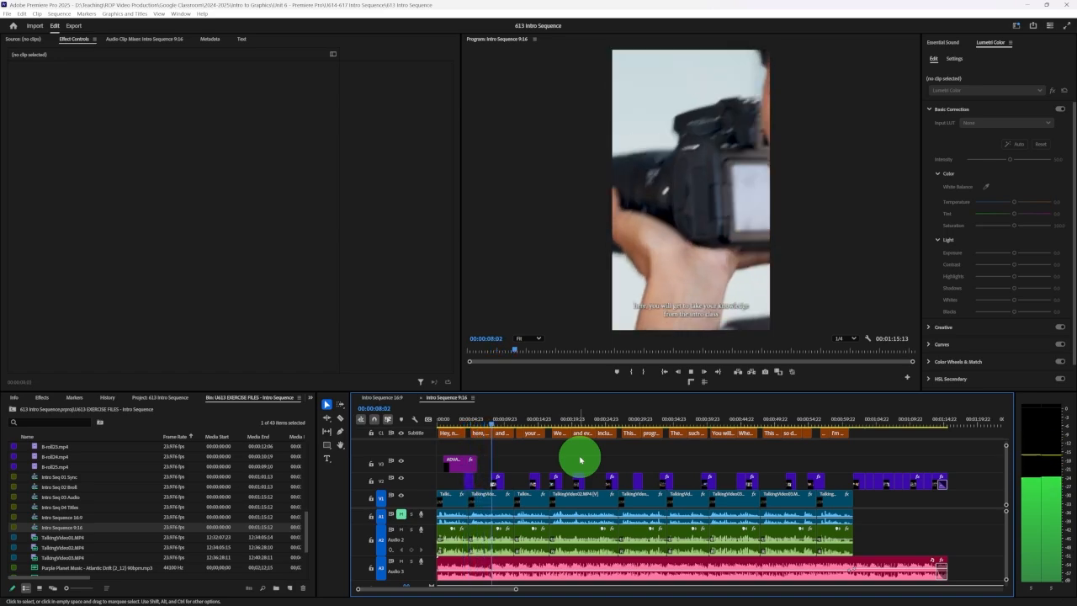
pyautogui.press('space')
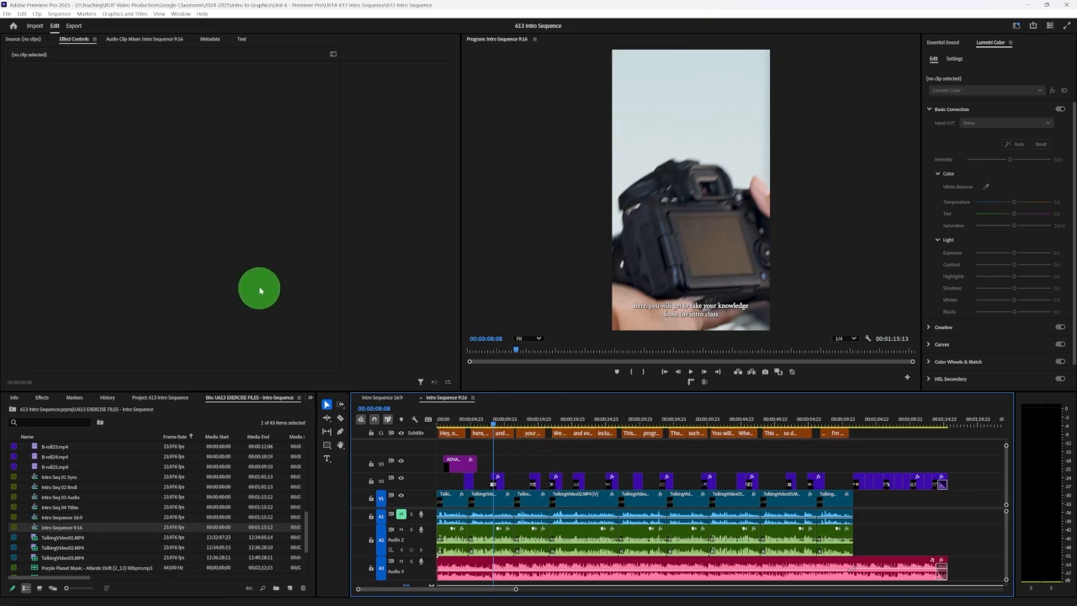
# - Compare the 16:9 sequence with the 9:16 version, checking the vertical framing near the third talking clip
pyautogui.click(383, 398)
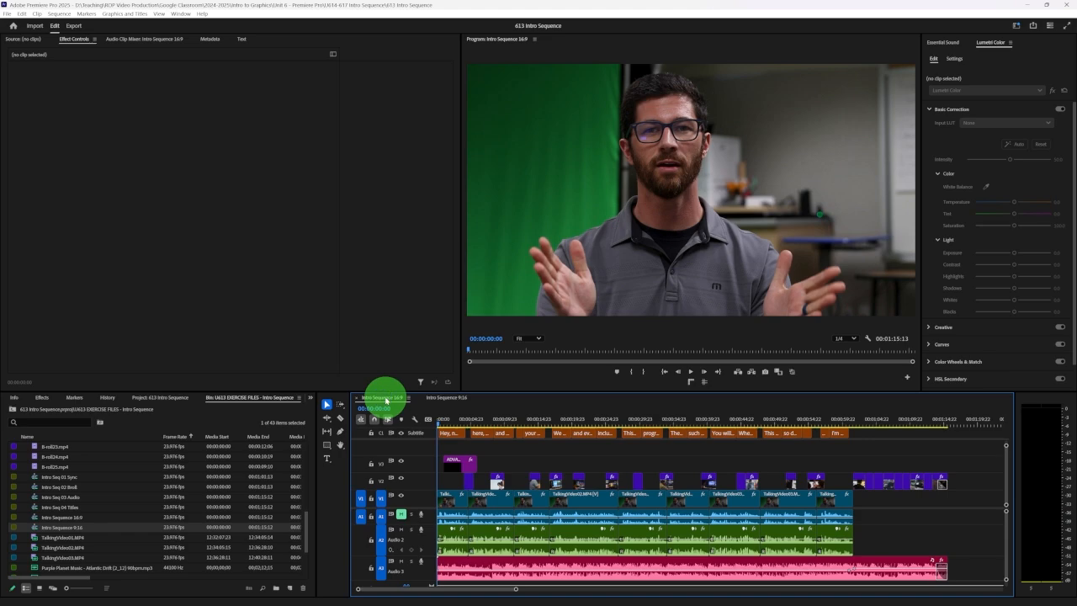
pyautogui.click(458, 399)
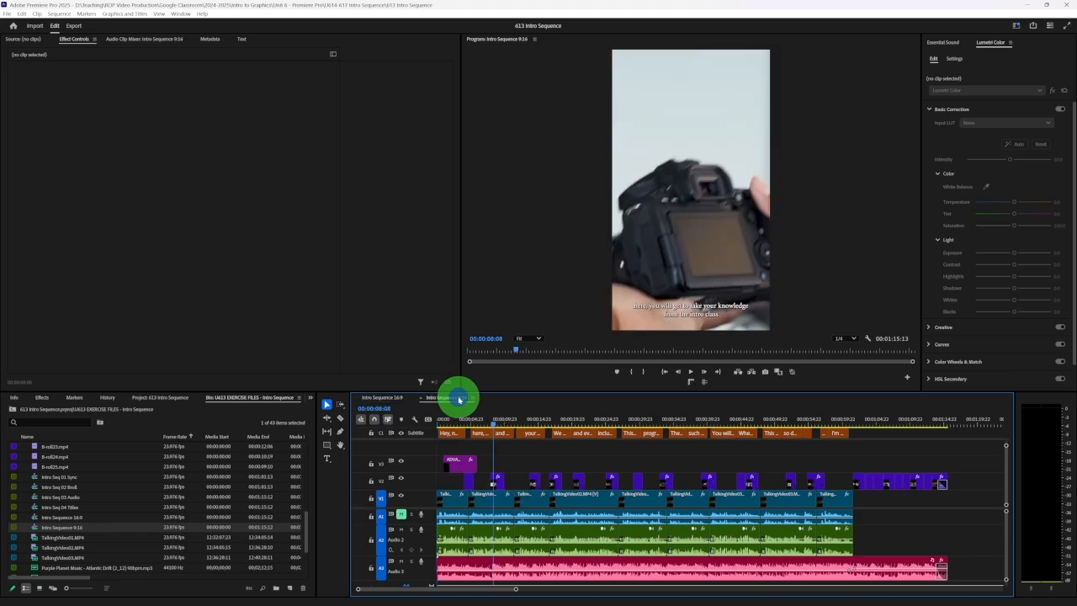
pyautogui.click(486, 423)
pyautogui.click(530, 422)
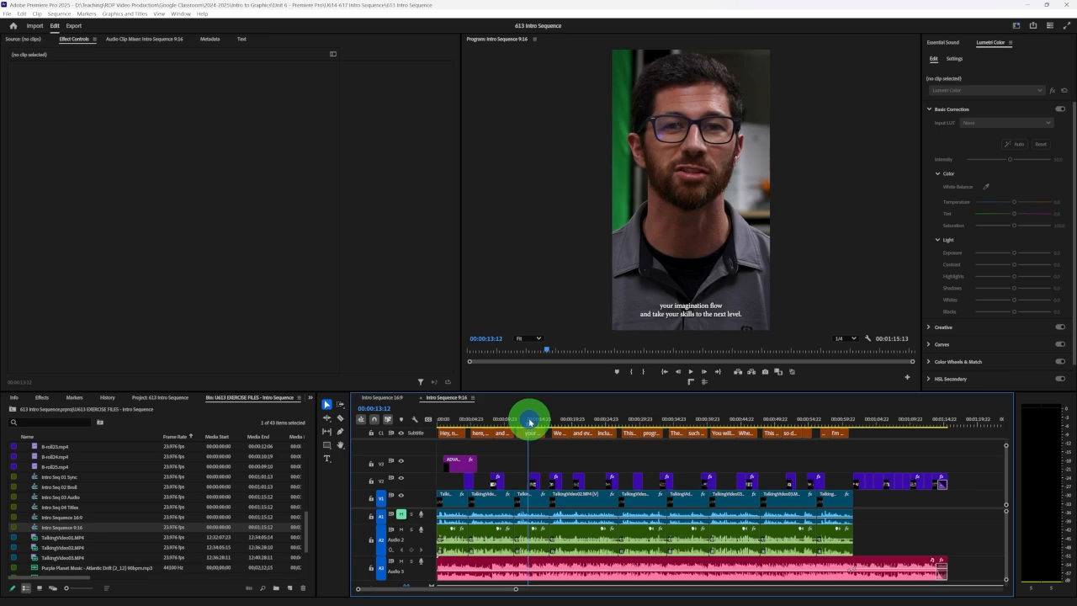
# - Switch to the Google Classroom assignment in Chrome and review the U616: Intro Sequence Part 4: Text title, instructions and example videos
pyautogui.moveTo(505, 603)
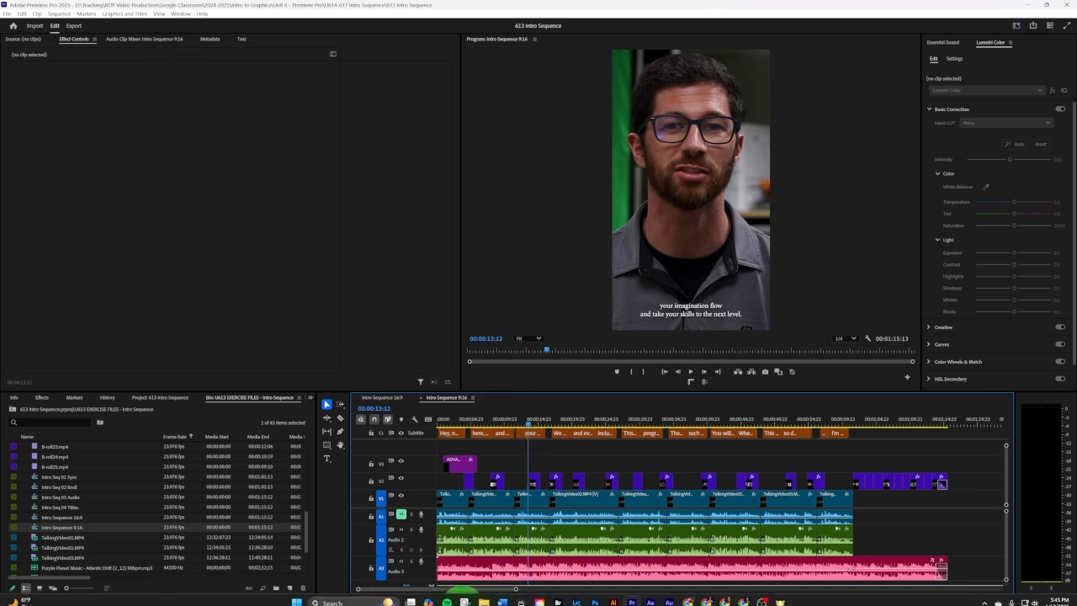
pyautogui.click(740, 596)
pyautogui.scroll(-5, 745, 462)
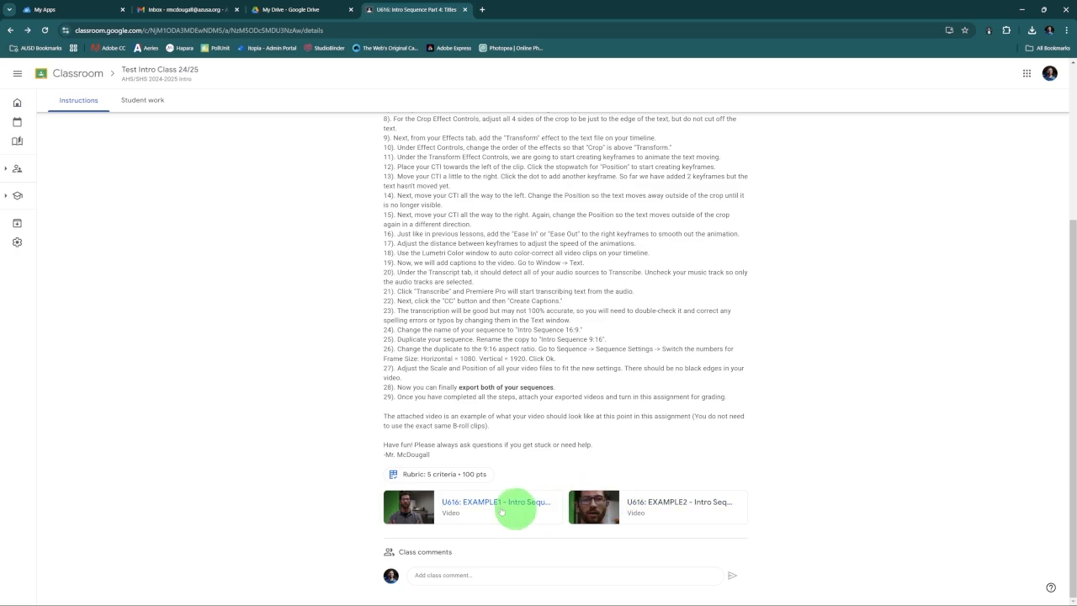
pyautogui.scroll(3, 721, 458)
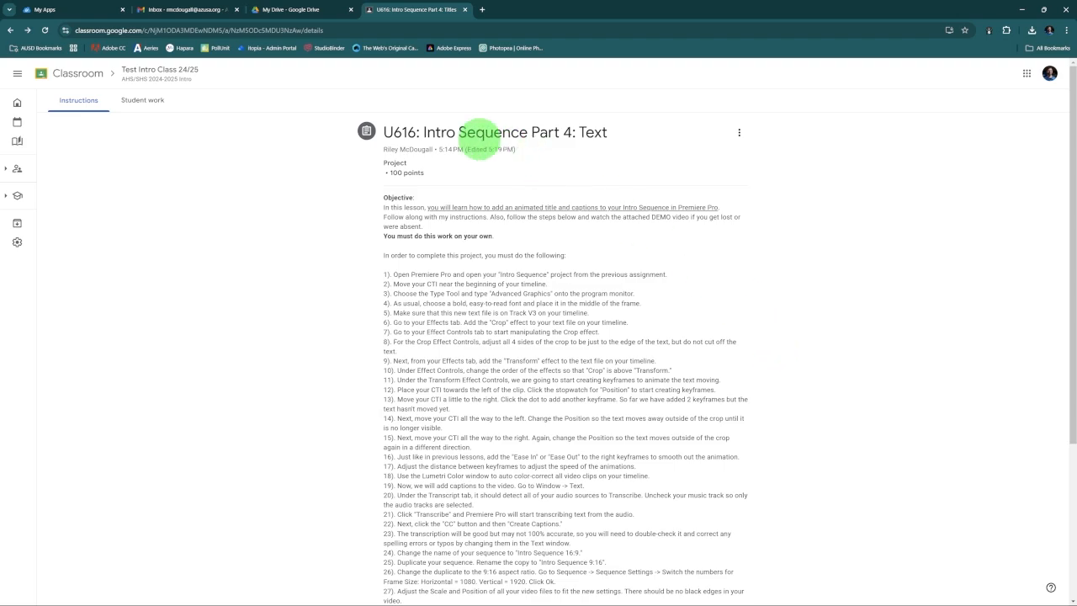
pyautogui.moveTo(425, 132); pyautogui.dragTo(613, 132)
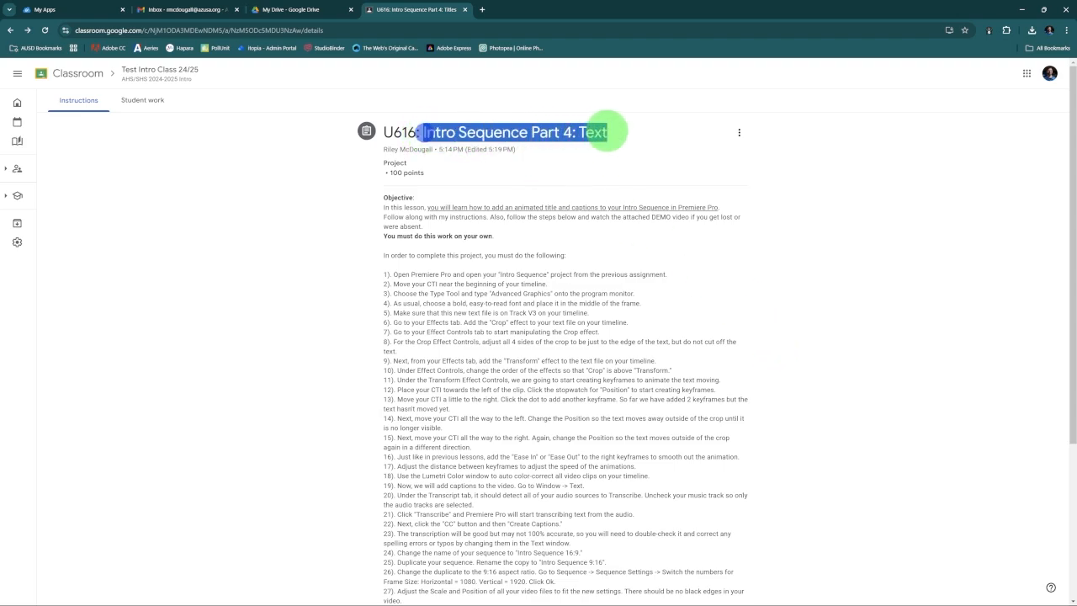
pyautogui.click(803, 284)
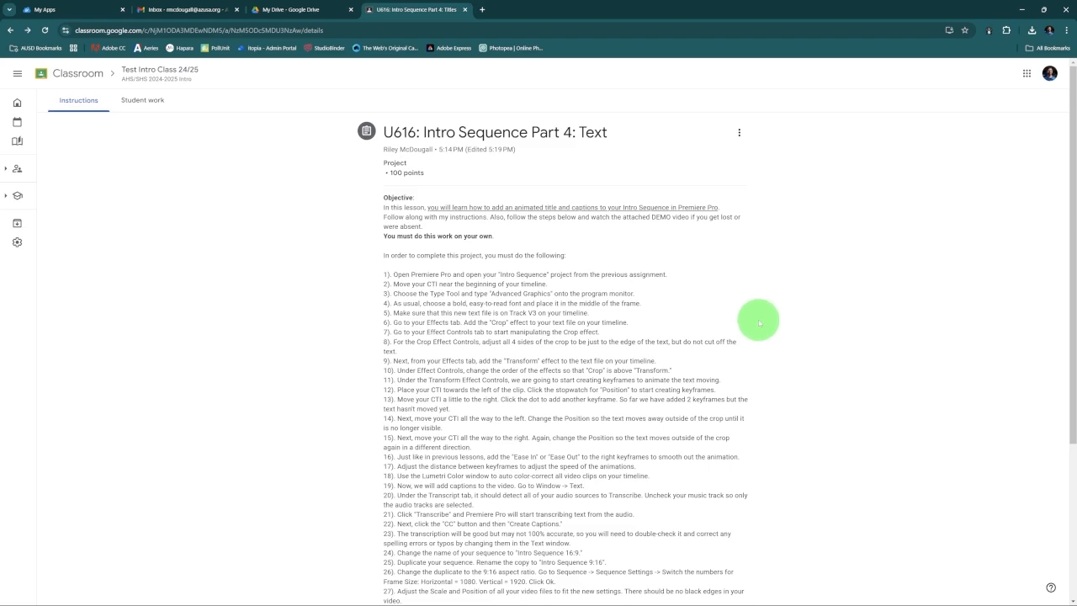
pyautogui.moveTo(687, 604)
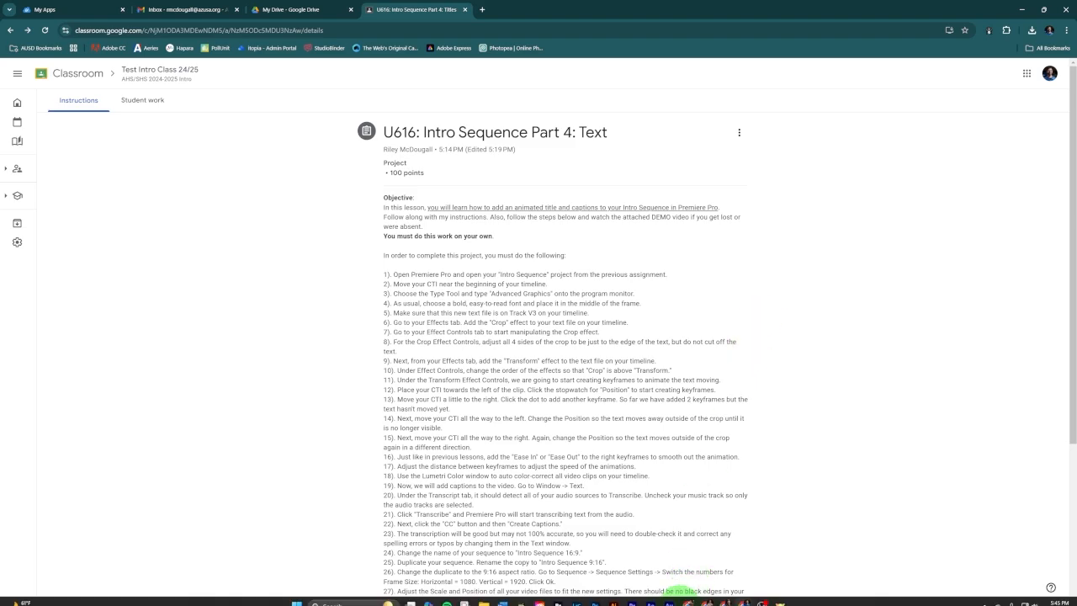